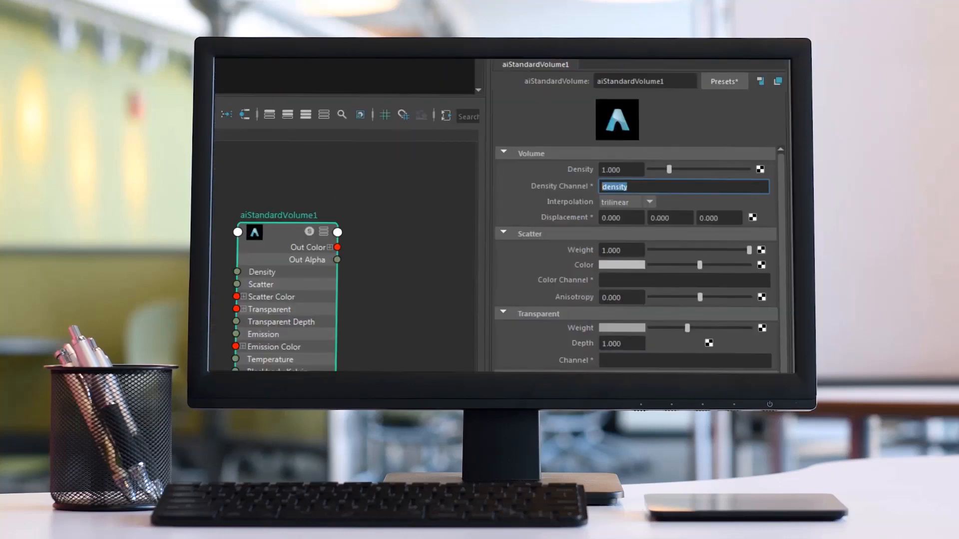
pyautogui.scroll(-2, 605, 195)
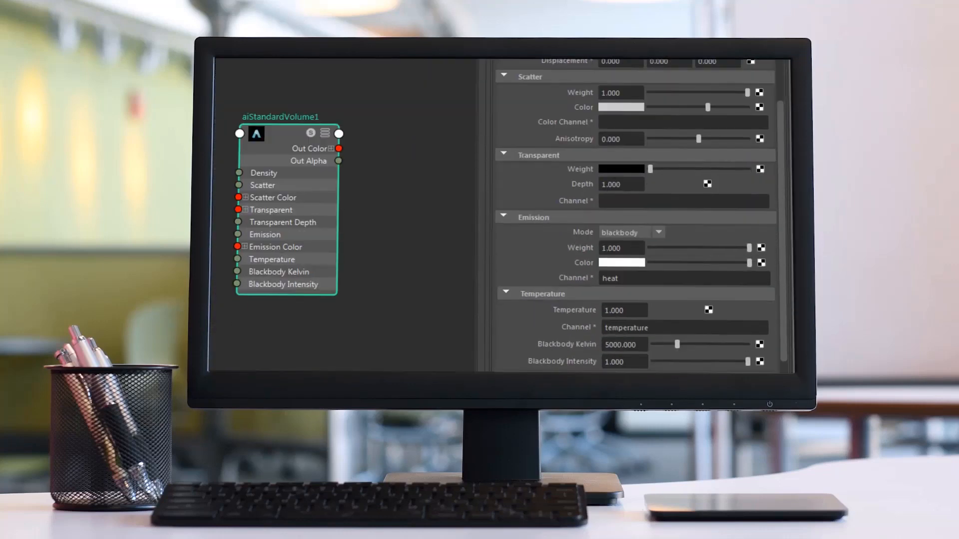
pyautogui.scroll(-1, 679, 310)
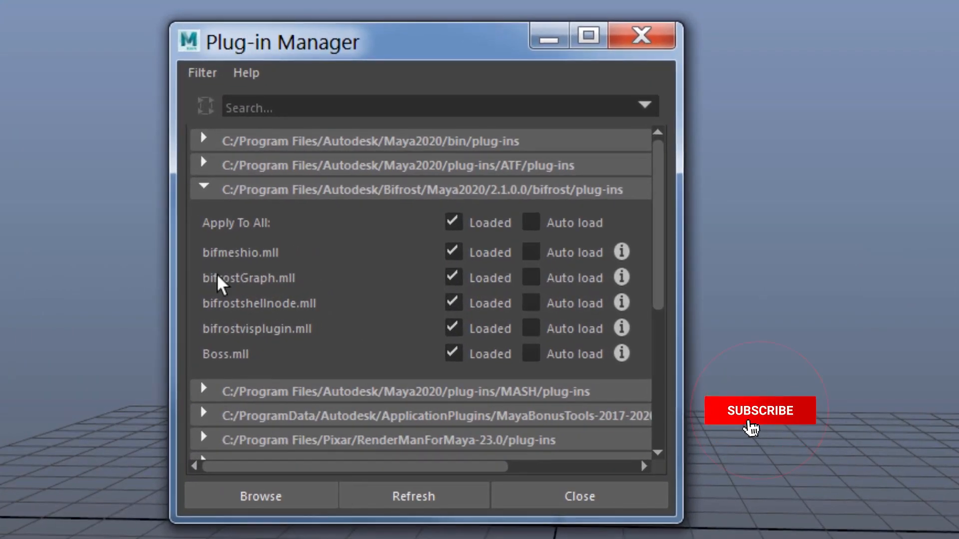
# Step: Check in the Plug-in Manager that the Bifrost plug-ins and the "vnn" plug-in are loaded, clear the search and close the manager
pyautogui.click(208, 255)
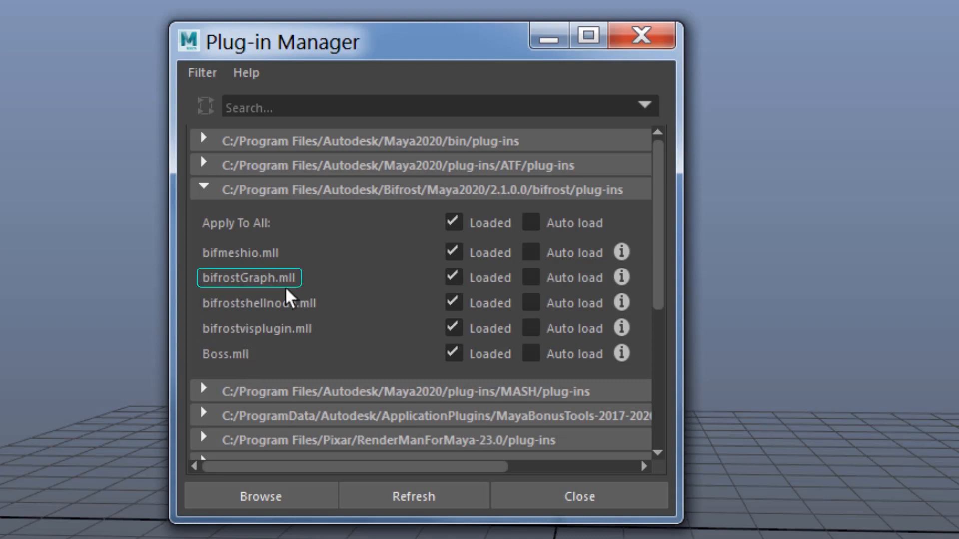
pyautogui.click(270, 107)
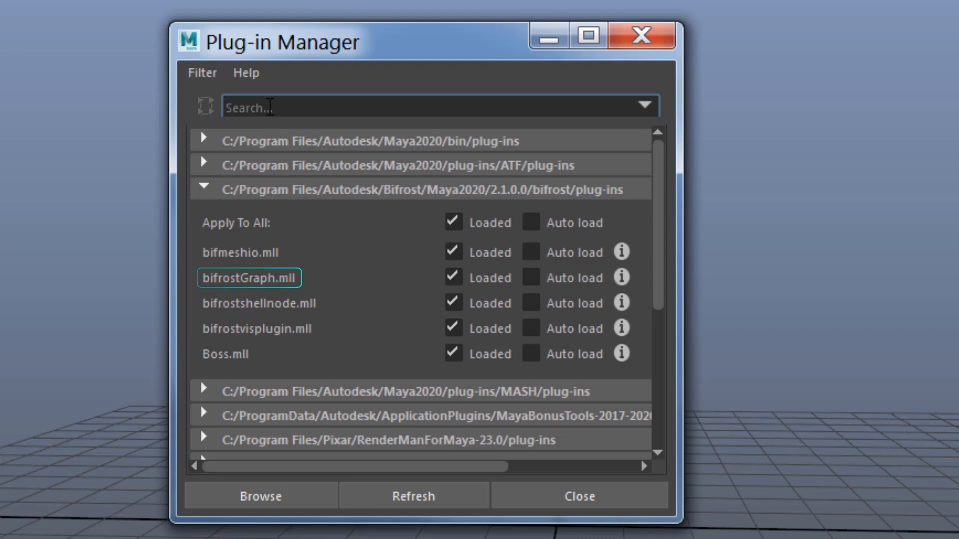
pyautogui.write('vnn')
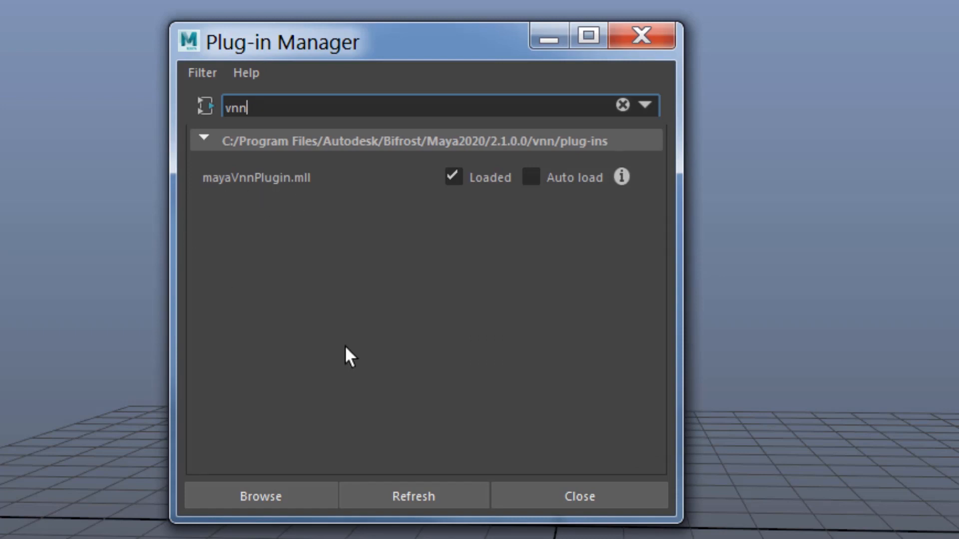
pyautogui.press('BackSpace')
pyautogui.press('BackSpace')
pyautogui.press('BackSpace')
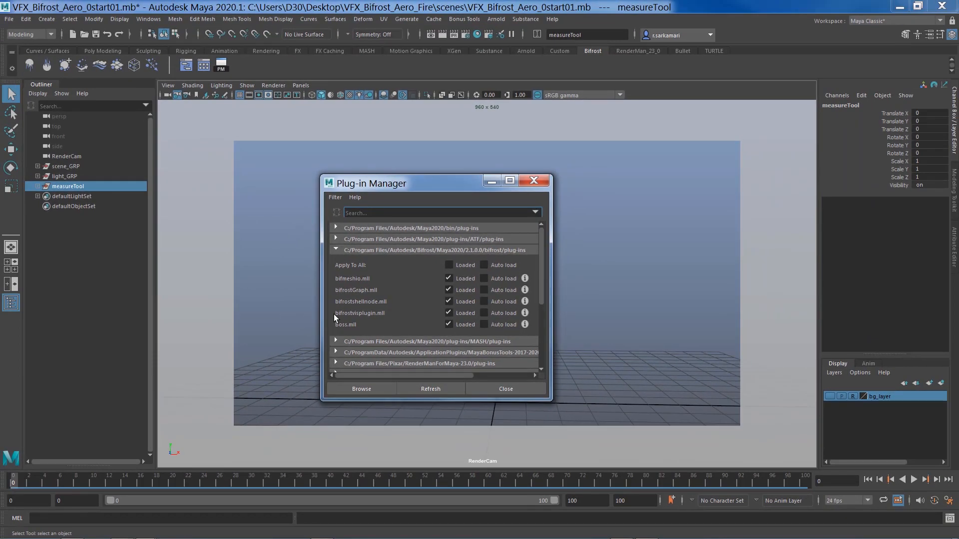
pyautogui.click(489, 389)
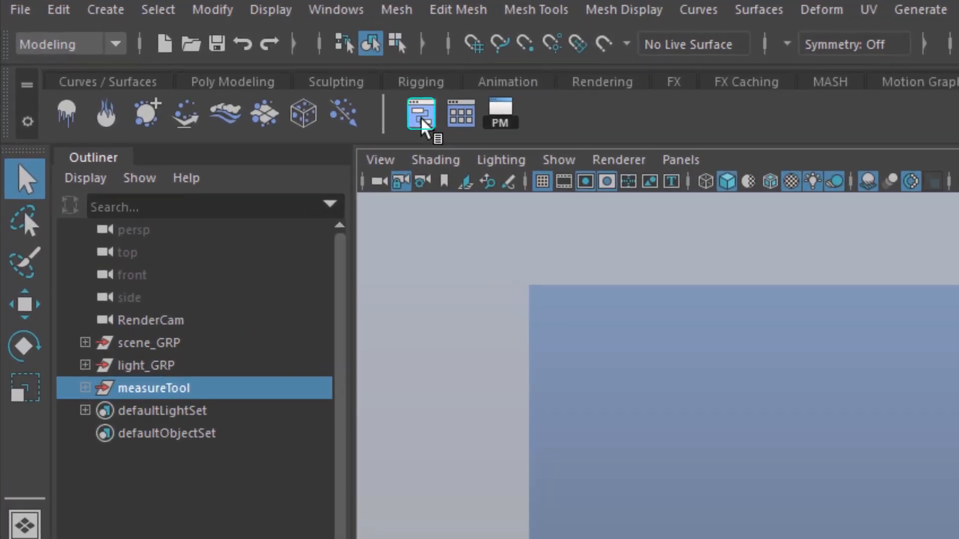
# Step: Open the Bifrost Graph Editor and create a new graph in it
pyautogui.click(343, 16)
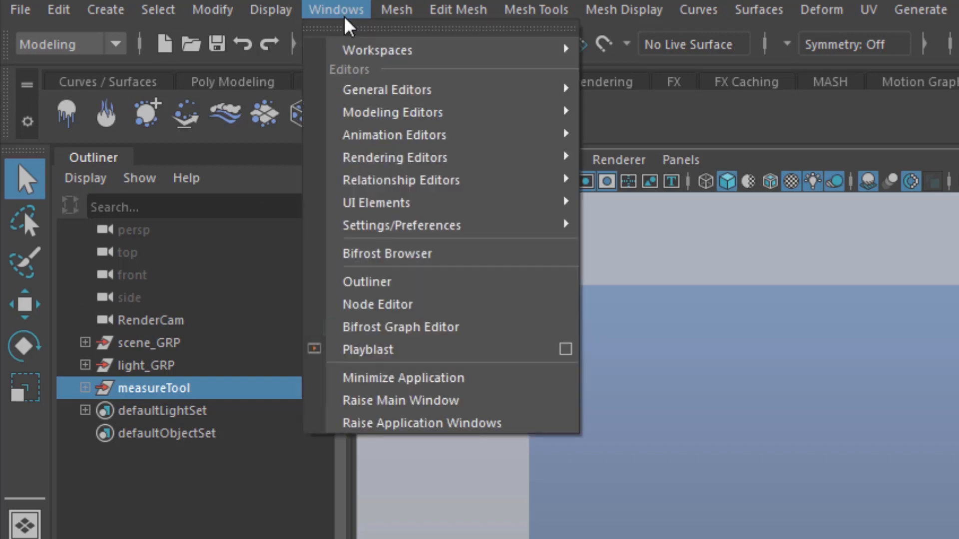
pyautogui.click(372, 329)
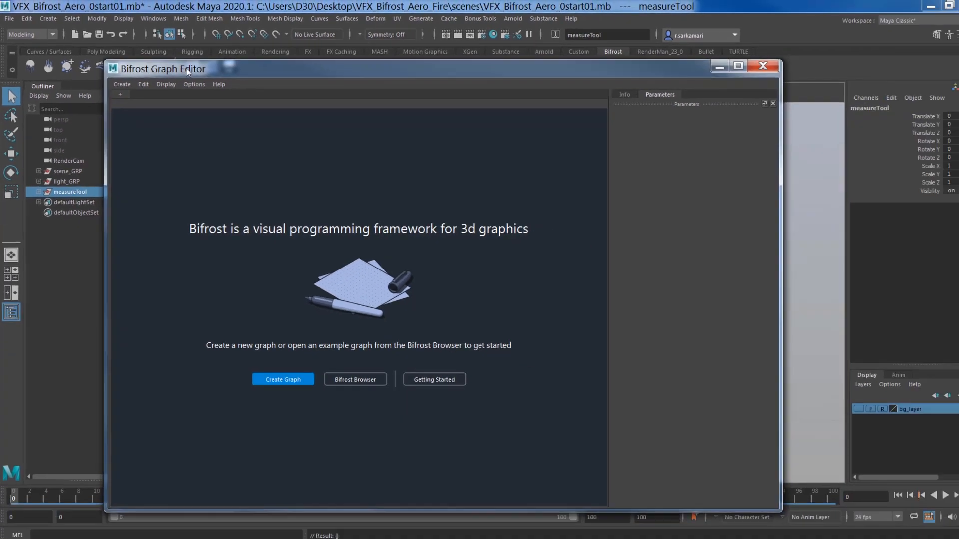
pyautogui.moveTo(188, 72); pyautogui.dragTo(229, 60)
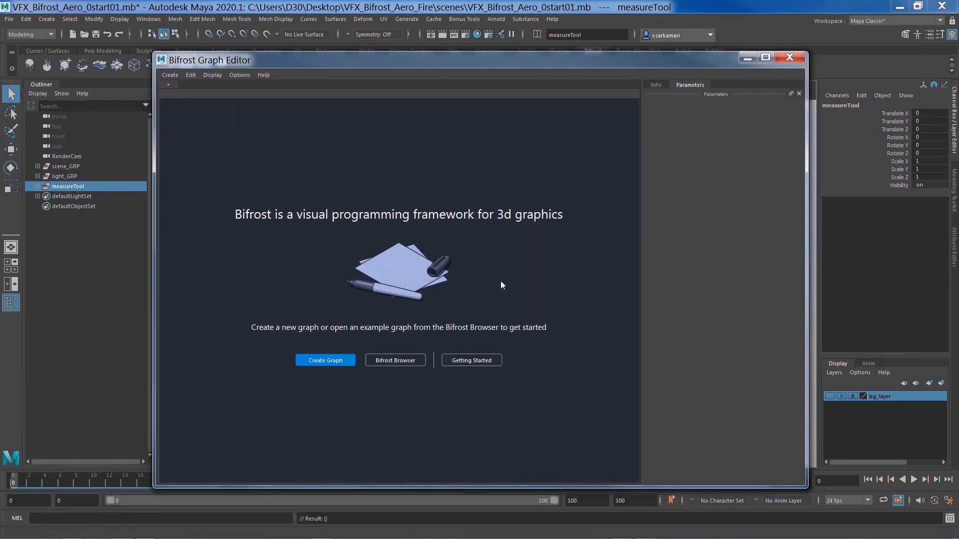
pyautogui.click(325, 364)
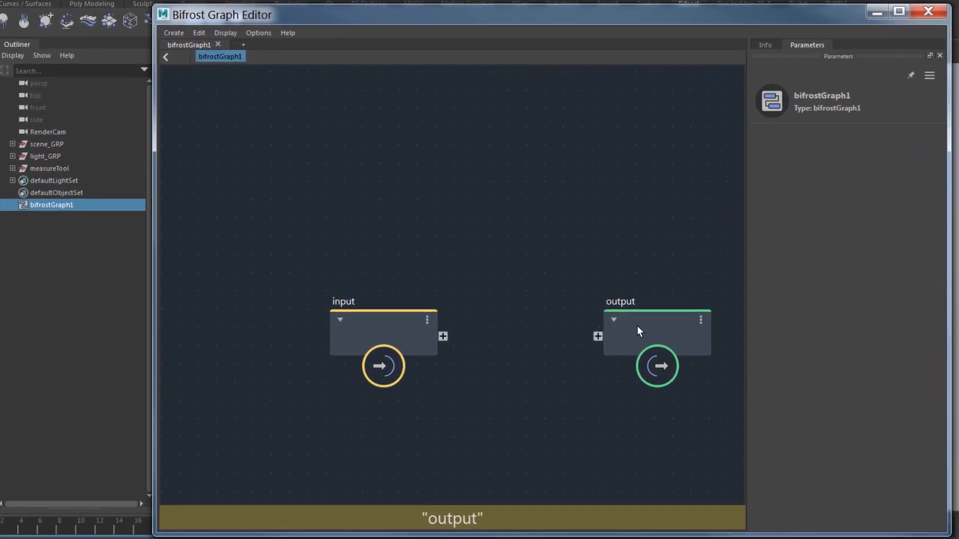
# Step: Move the output node higher in the graph and delete the input node
pyautogui.moveTo(638, 327); pyautogui.dragTo(624, 256)
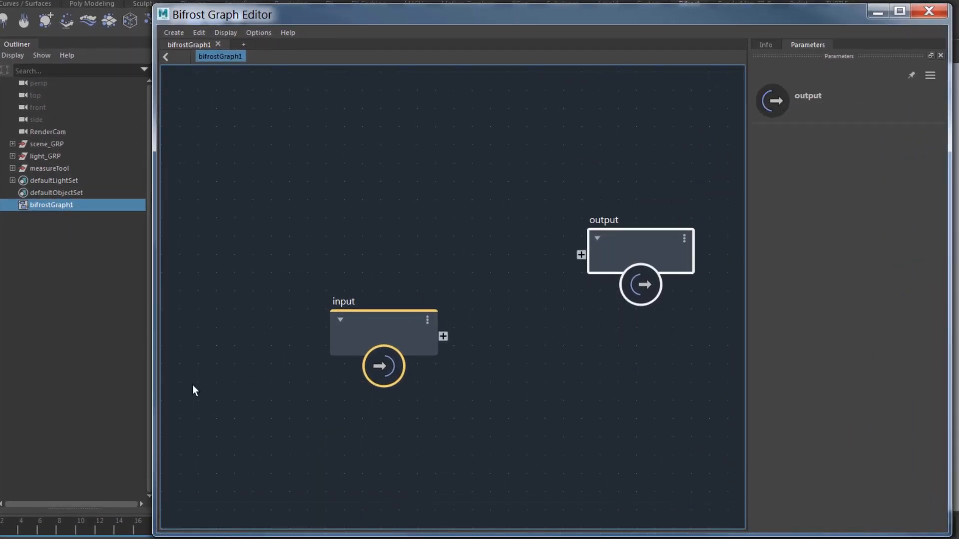
pyautogui.moveTo(372, 322); pyautogui.dragTo(356, 257)
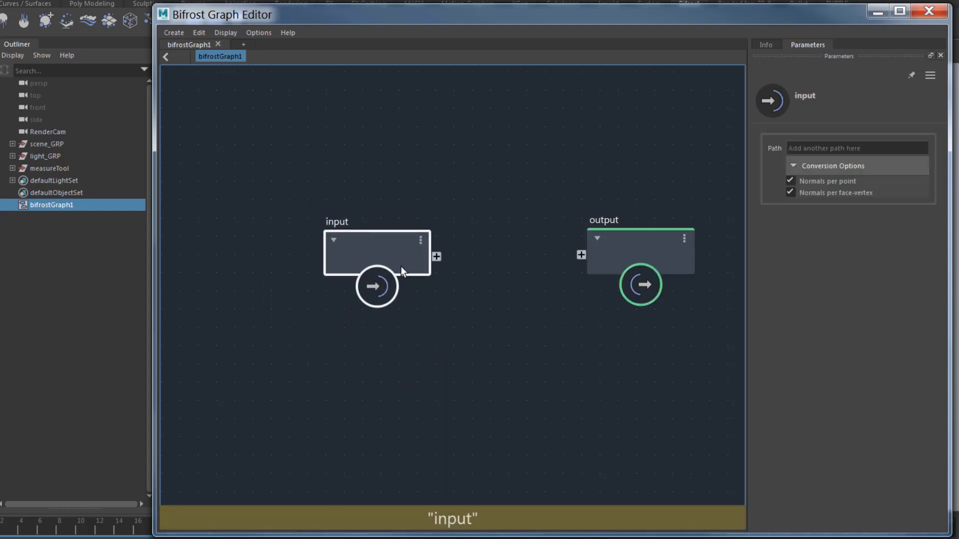
pyautogui.press('Delete')
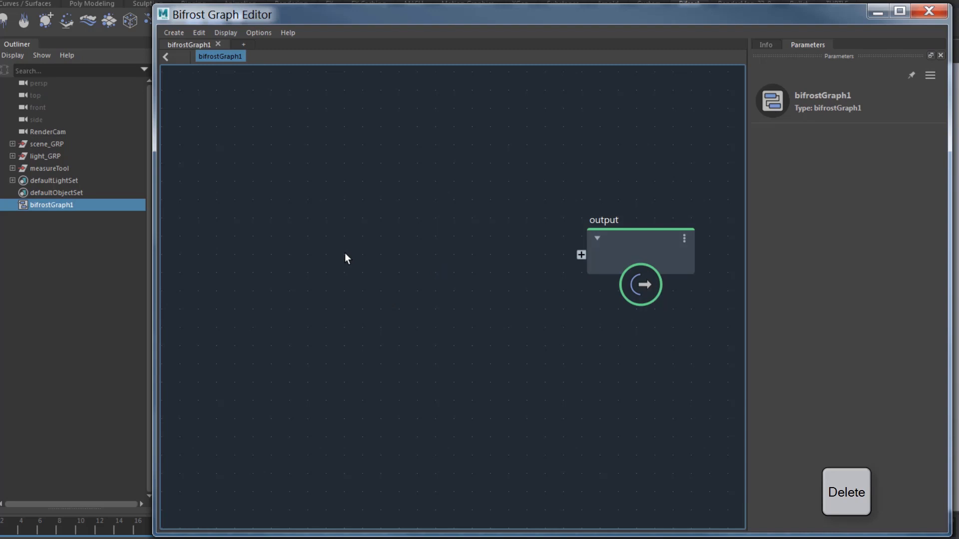
# Step: Add a create_mesh_sphere primitive node beside the output node and connect its sphere_mesh port to the output
pyautogui.press('Tab')
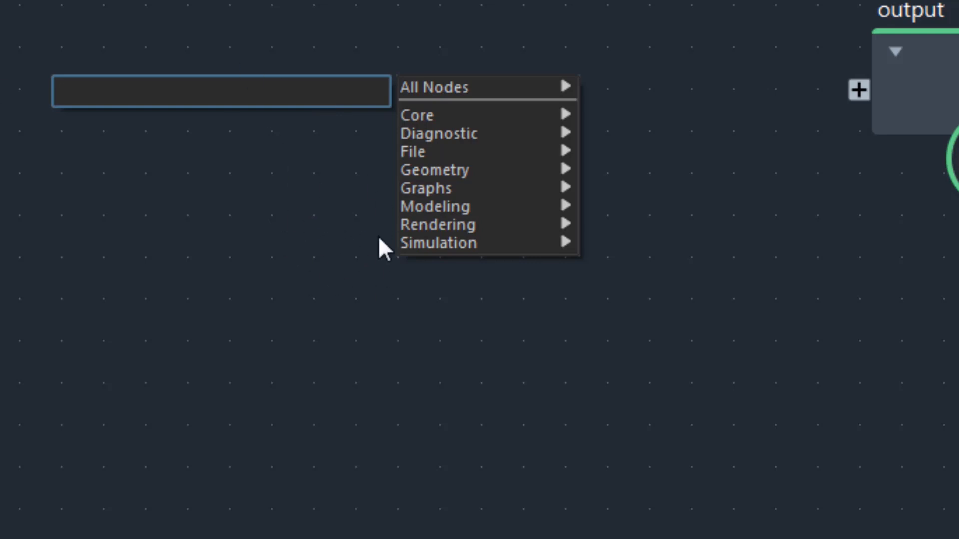
pyautogui.moveTo(461, 204)
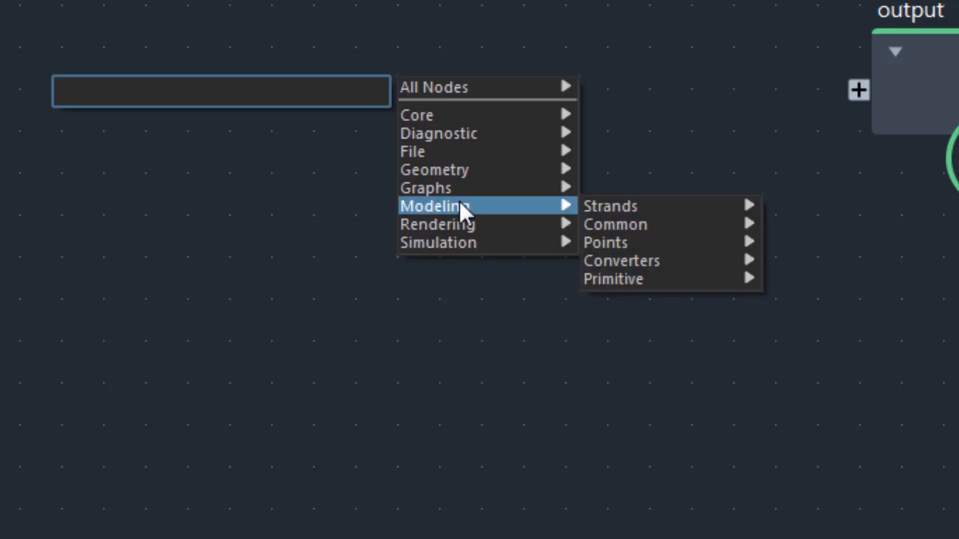
pyautogui.moveTo(663, 280)
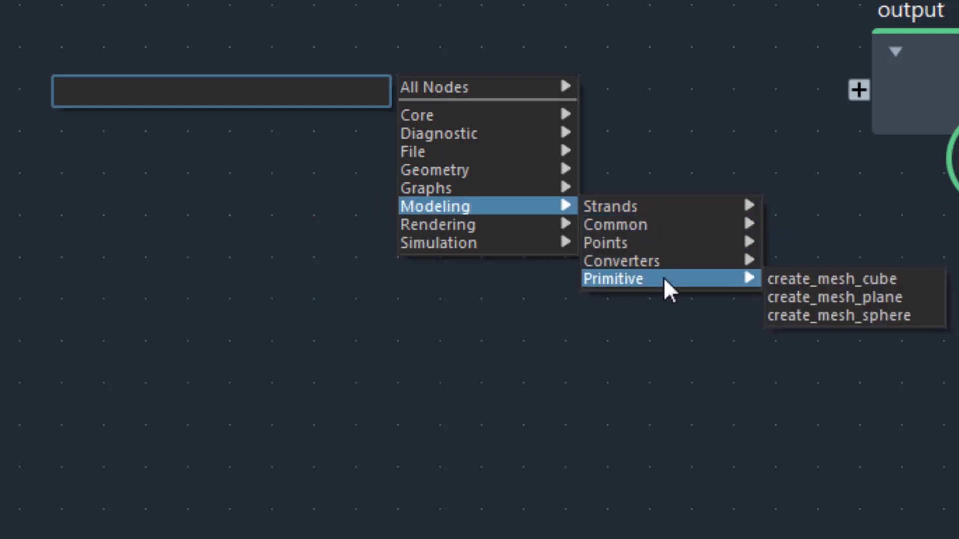
pyautogui.click(840, 316)
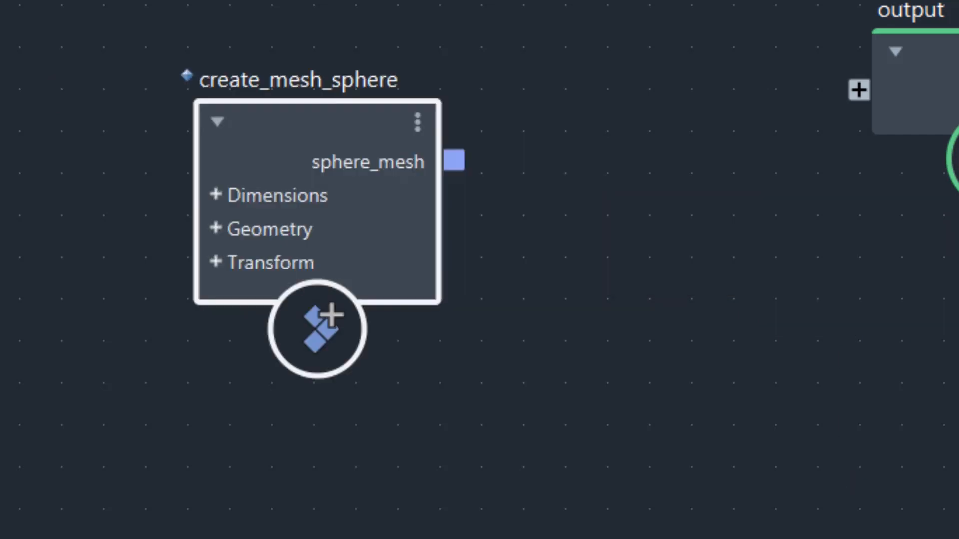
pyautogui.moveTo(292, 130); pyautogui.dragTo(306, 68)
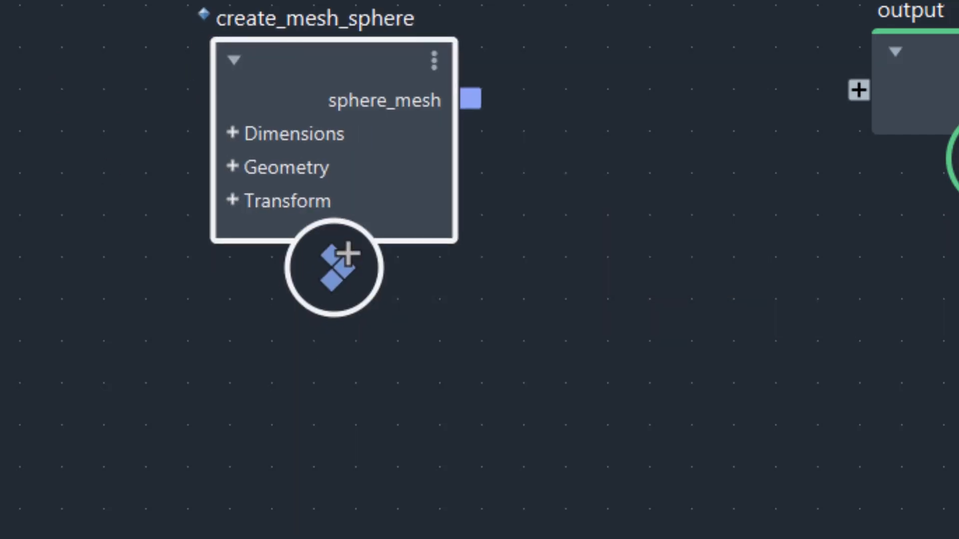
pyautogui.scroll(3, 212, 53)
pyautogui.scroll(1, 211, 52)
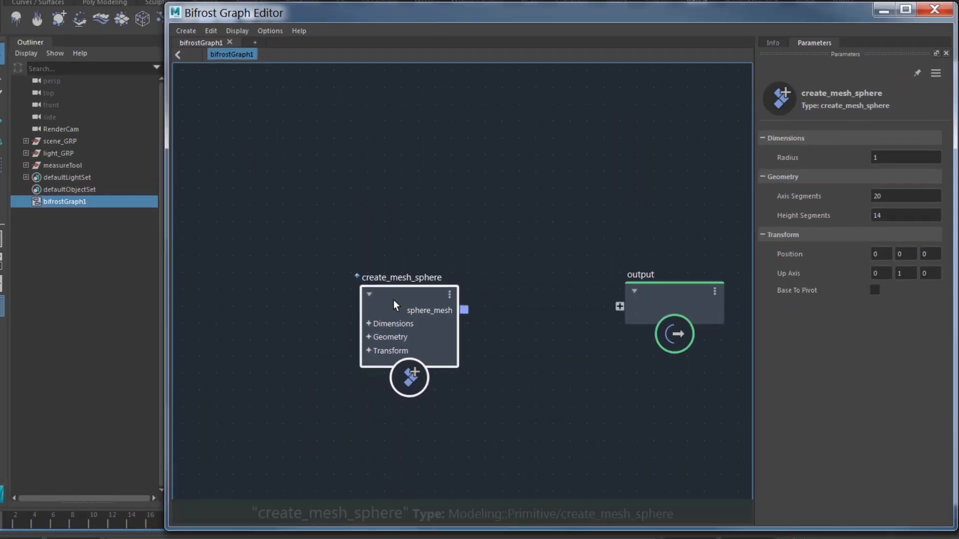
pyautogui.moveTo(394, 300); pyautogui.dragTo(349, 295)
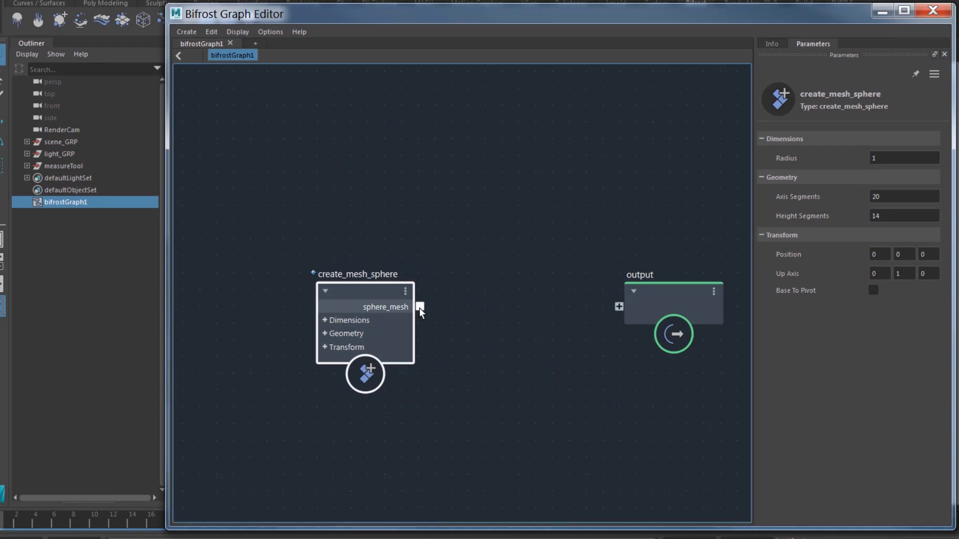
pyautogui.moveTo(418, 308); pyautogui.dragTo(619, 306)
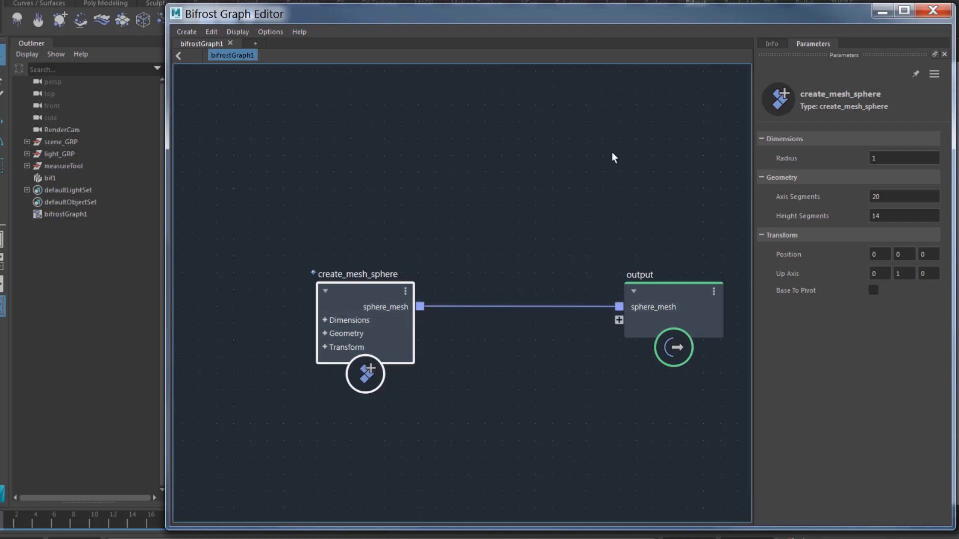
# Step: Move the graph editor aside, view the sphere through the persp camera and bring the editor back over the viewport
pyautogui.moveTo(597, 22); pyautogui.dragTo(623, 475)
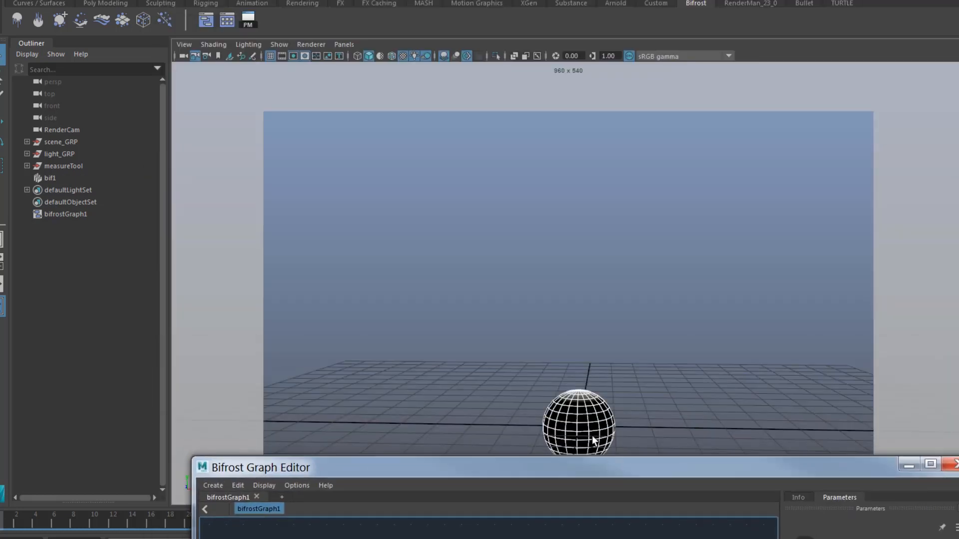
pyautogui.click(350, 44)
pyautogui.moveTo(358, 59)
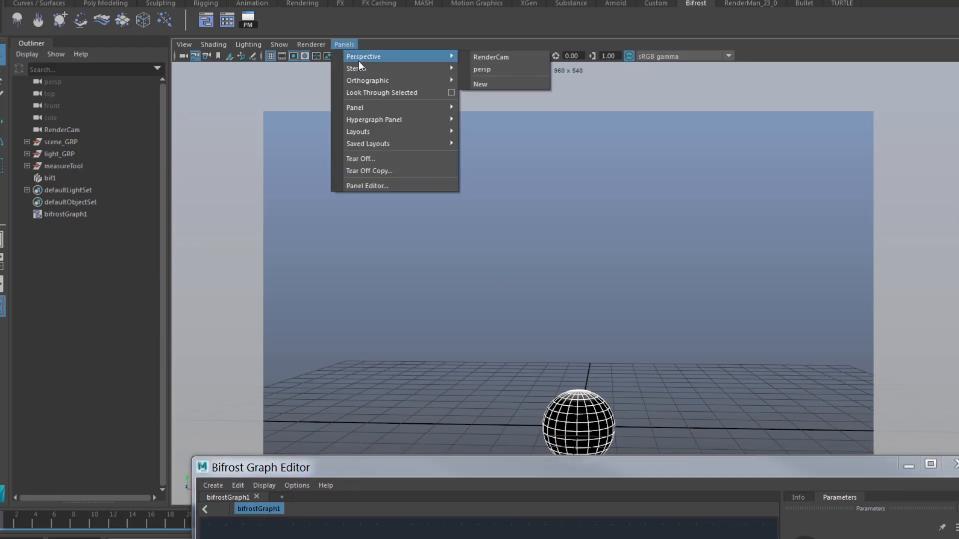
pyautogui.click(488, 70)
pyautogui.moveTo(644, 468); pyautogui.dragTo(618, 462)
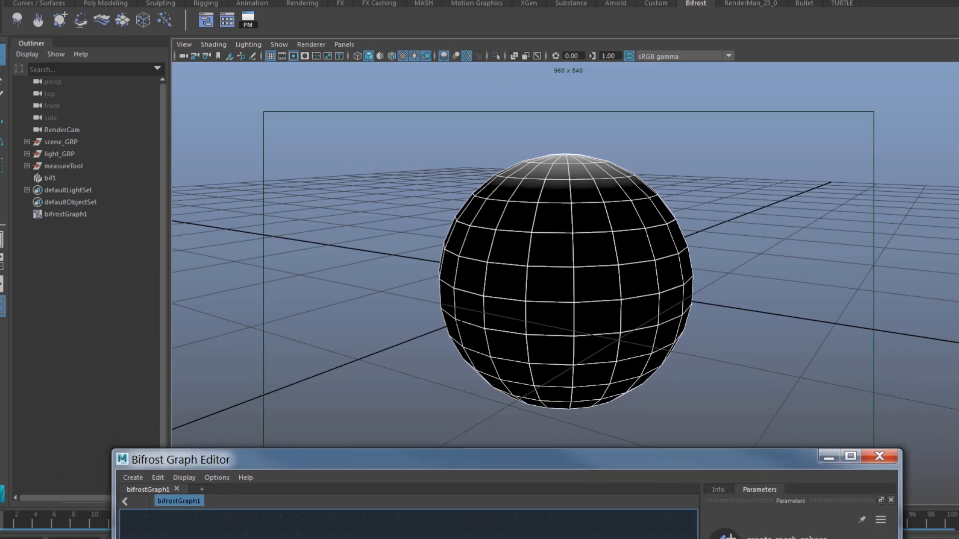
pyautogui.hotkey('alt', 'v')
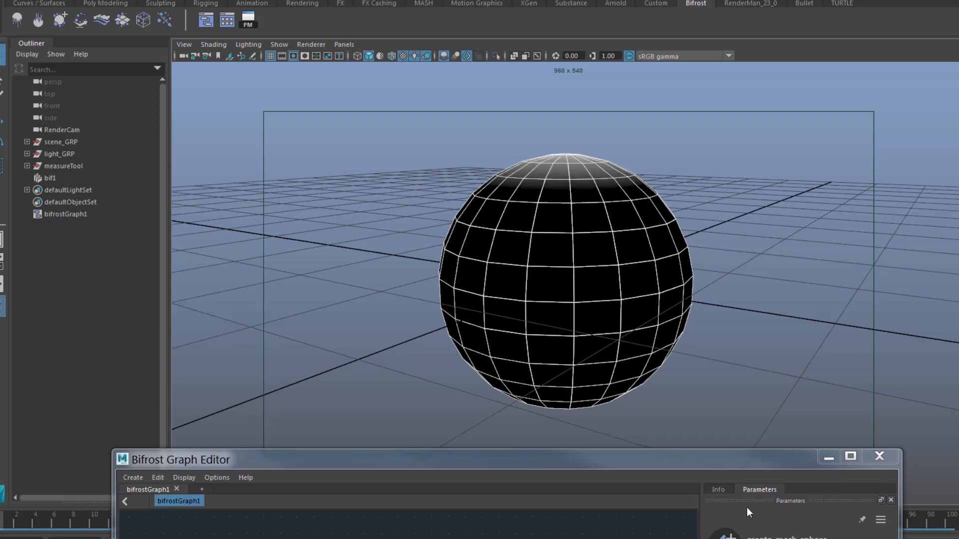
pyautogui.moveTo(691, 461); pyautogui.dragTo(741, 52)
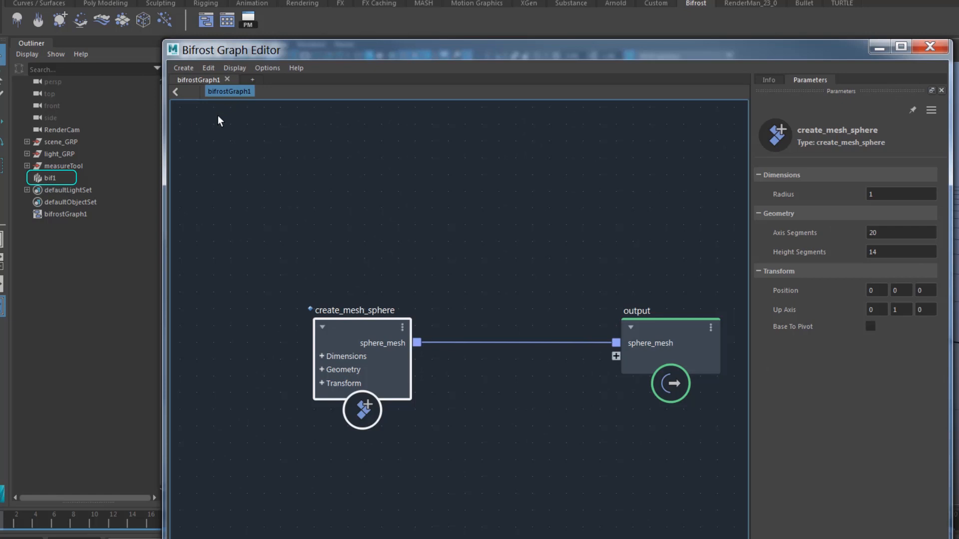
pyautogui.click(253, 83)
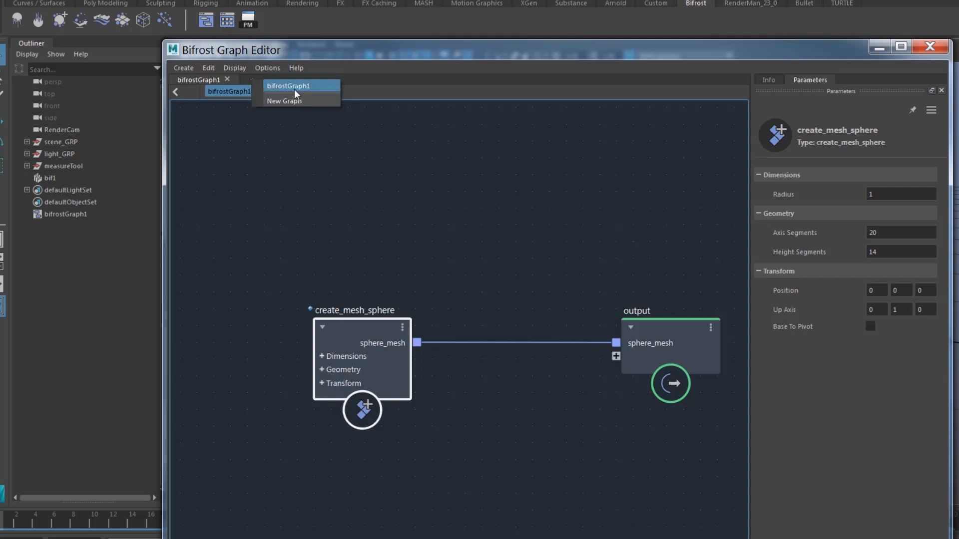
pyautogui.click(262, 383)
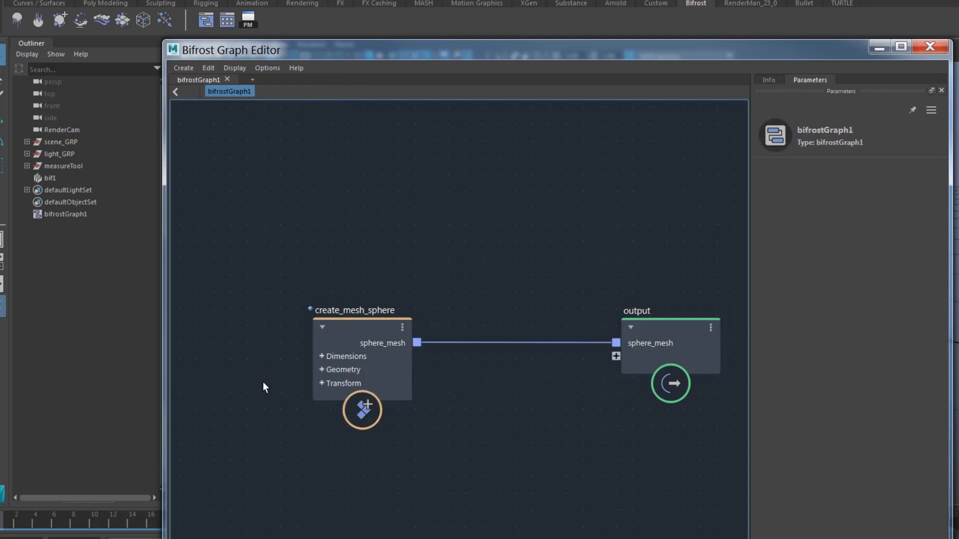
# Step: Move the create_mesh_sphere and output nodes higher in the graph and break the sphere_mesh connection between them
pyautogui.moveTo(361, 328); pyautogui.dragTo(278, 245)
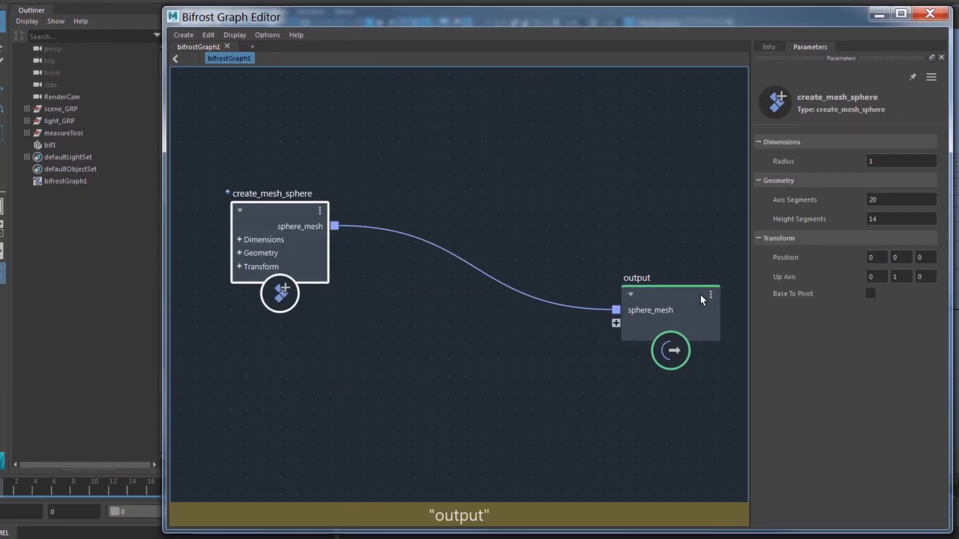
pyautogui.moveTo(700, 294); pyautogui.dragTo(720, 220)
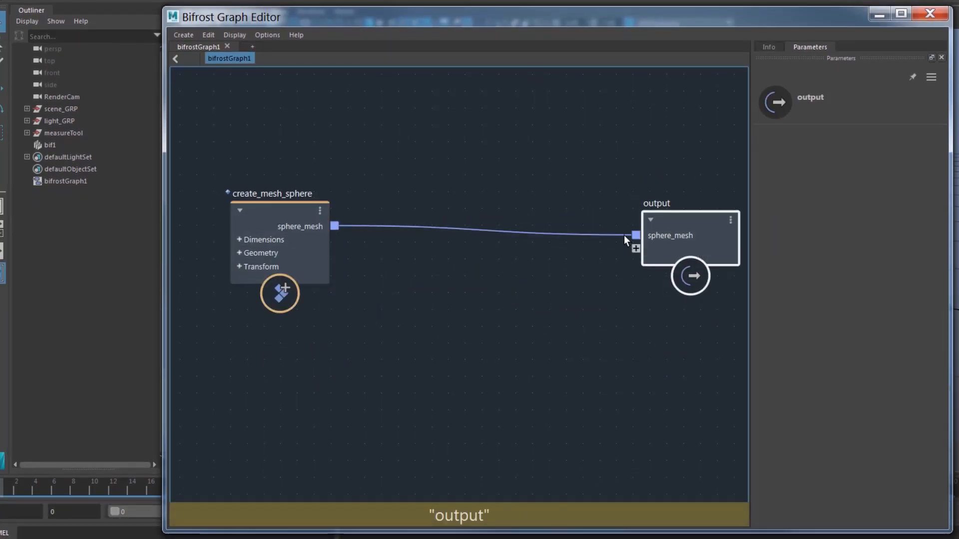
pyautogui.click(619, 235)
pyautogui.moveTo(619, 233); pyautogui.dragTo(531, 400)
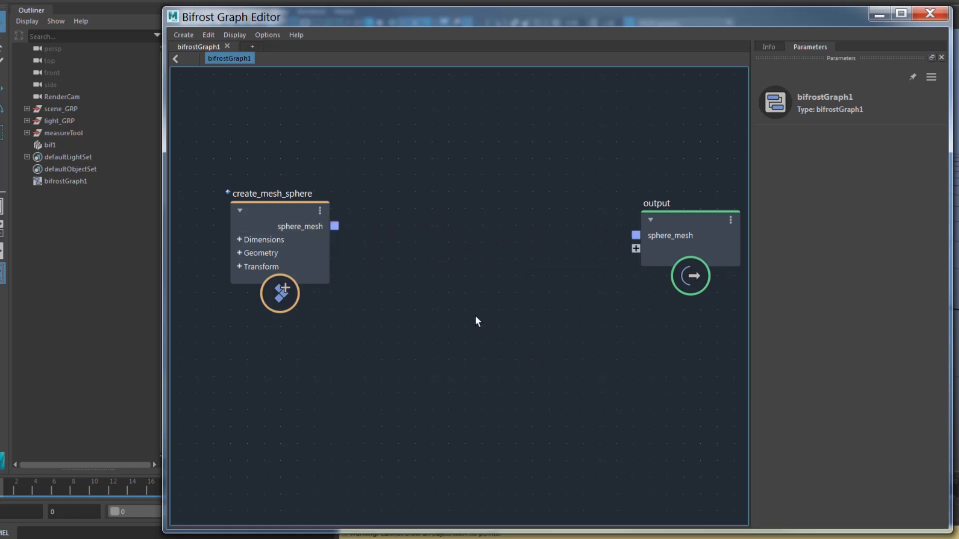
# Step: Spread the create_mesh_sphere and output nodes farther apart to leave room for more nodes between them
pyautogui.moveTo(269, 217); pyautogui.dragTo(232, 215)
pyautogui.scroll(-3, 431, 279)
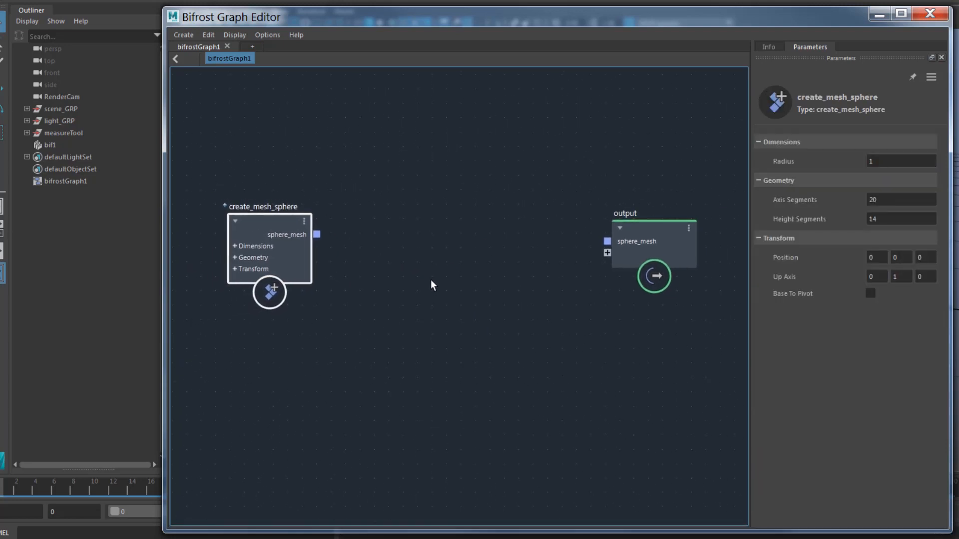
pyautogui.moveTo(627, 233); pyautogui.dragTo(669, 231)
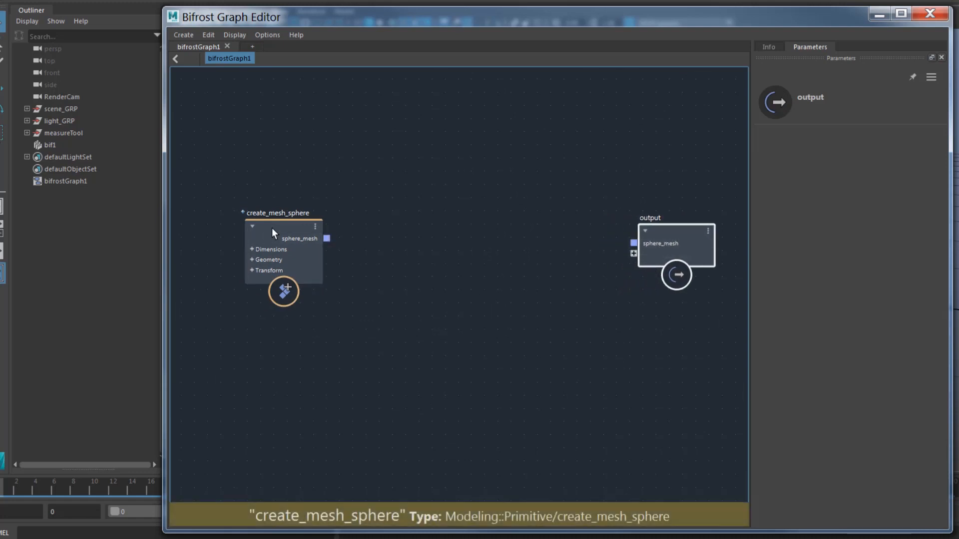
pyautogui.moveTo(271, 228); pyautogui.dragTo(250, 227)
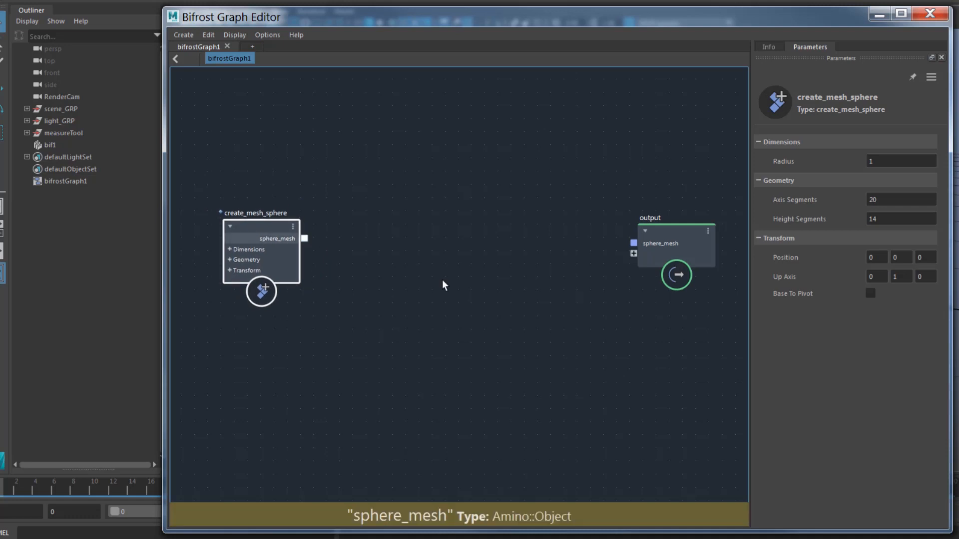
# Step: Add a source_air node and place it between the create_mesh_sphere and output nodes
pyautogui.click(453, 239)
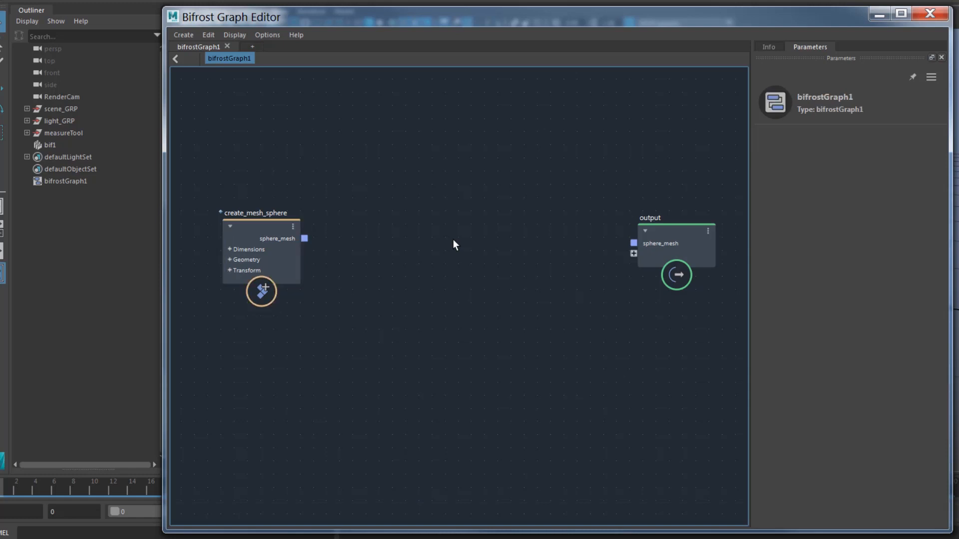
pyautogui.press('Tab')
pyautogui.write('source')
pyautogui.press('Down')
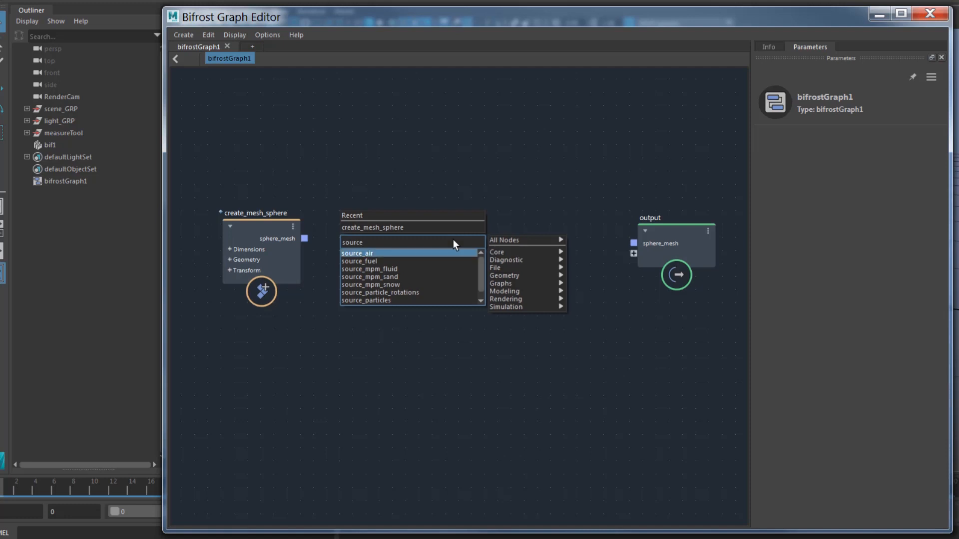
pyautogui.press('Return')
pyautogui.moveTo(452, 257); pyautogui.dragTo(460, 177)
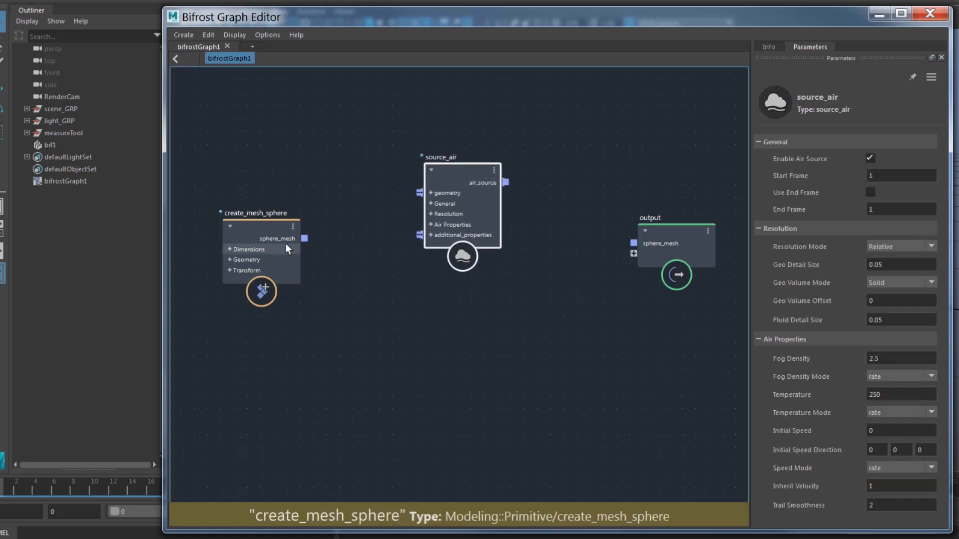
# Step: Move create_mesh_sphere and source_air slightly higher and connect the sphere_mesh port to source_air's geometry port
pyautogui.moveTo(253, 228); pyautogui.dragTo(263, 208)
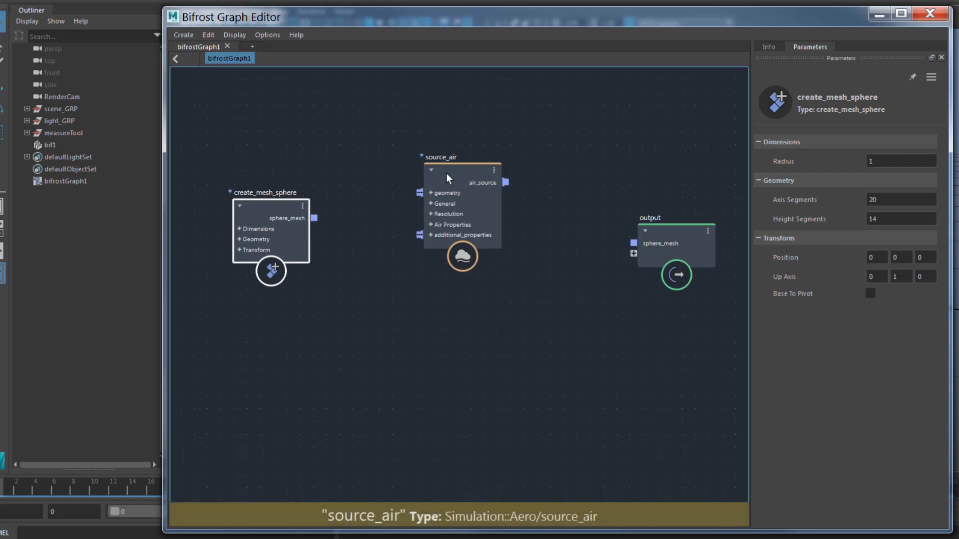
pyautogui.moveTo(450, 171); pyautogui.dragTo(452, 158)
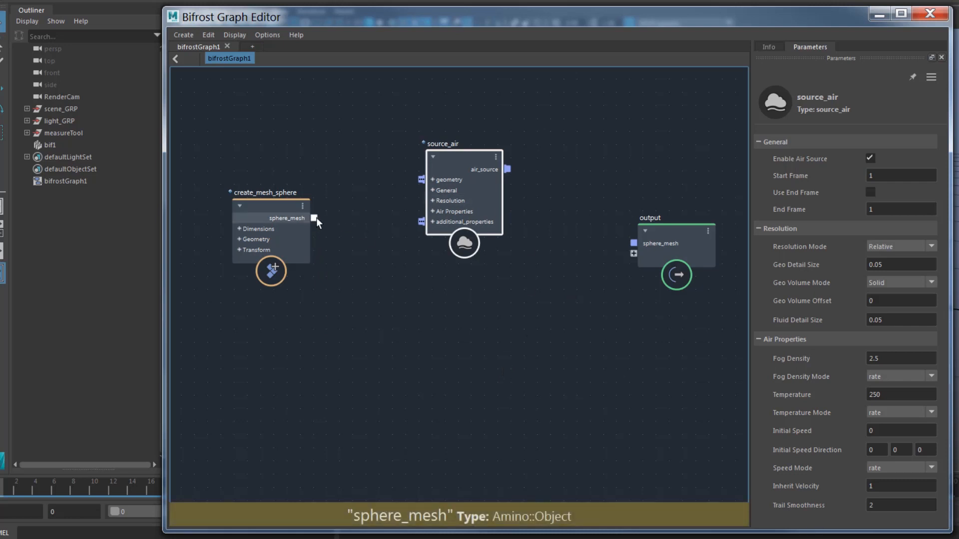
pyautogui.moveTo(315, 217); pyautogui.dragTo(423, 179)
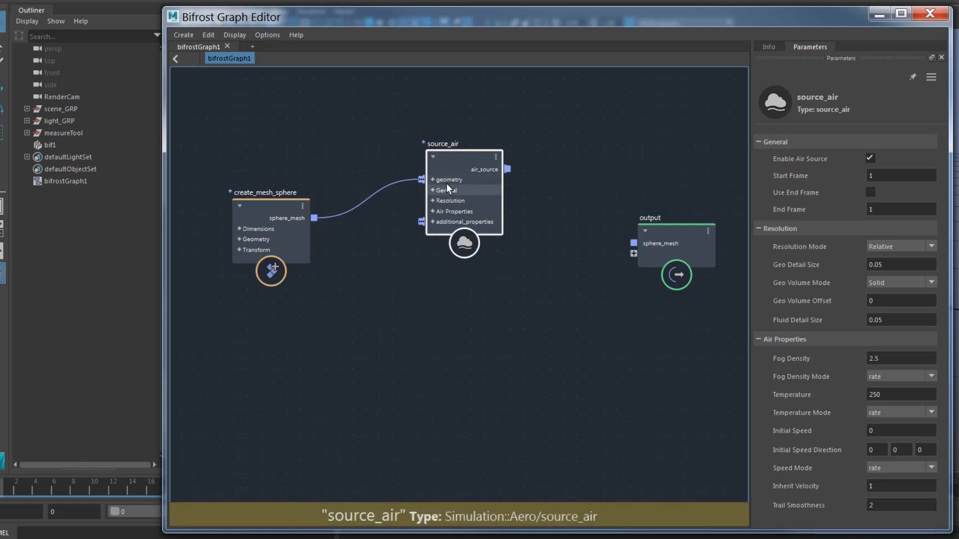
# Step: Shift the graph editor window and the output node slightly, and add a simulate_aero node below source_air
pyautogui.moveTo(449, 23); pyautogui.dragTo(460, 49)
pyautogui.click(669, 253)
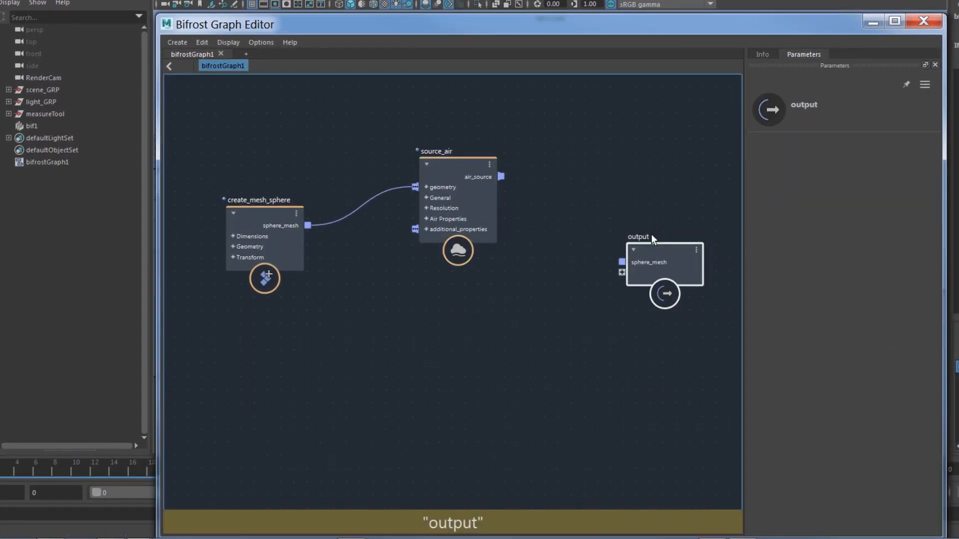
pyautogui.moveTo(652, 239); pyautogui.dragTo(660, 236)
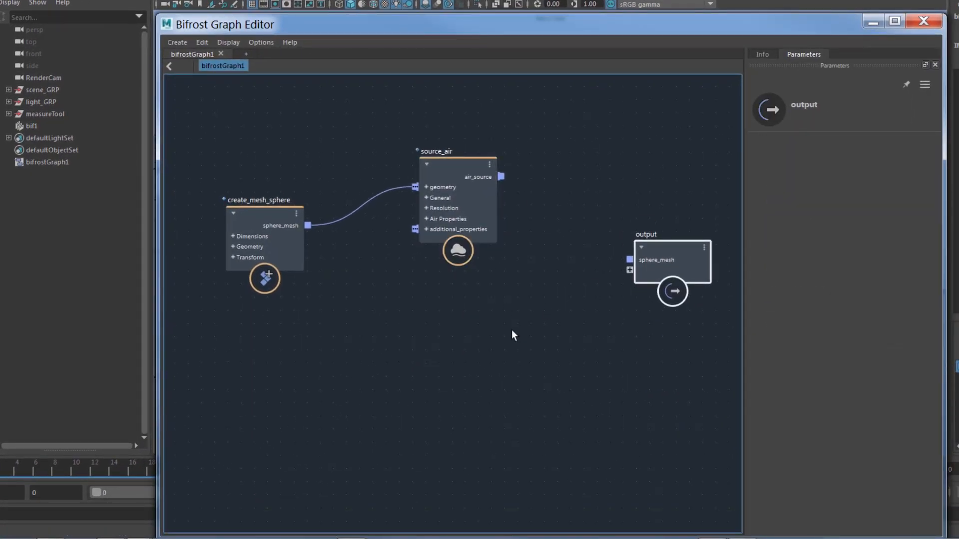
pyautogui.click(529, 332)
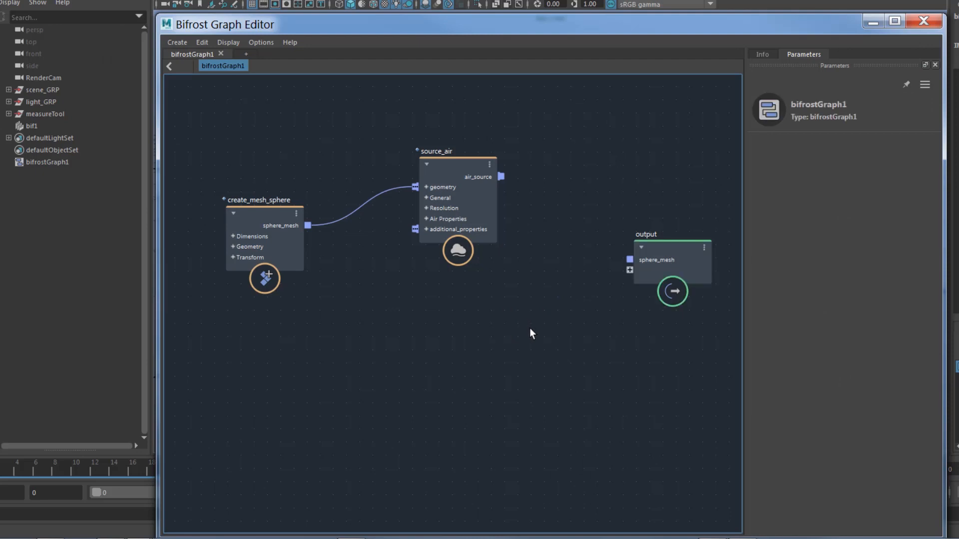
pyautogui.press('Tab')
pyautogui.write('simul')
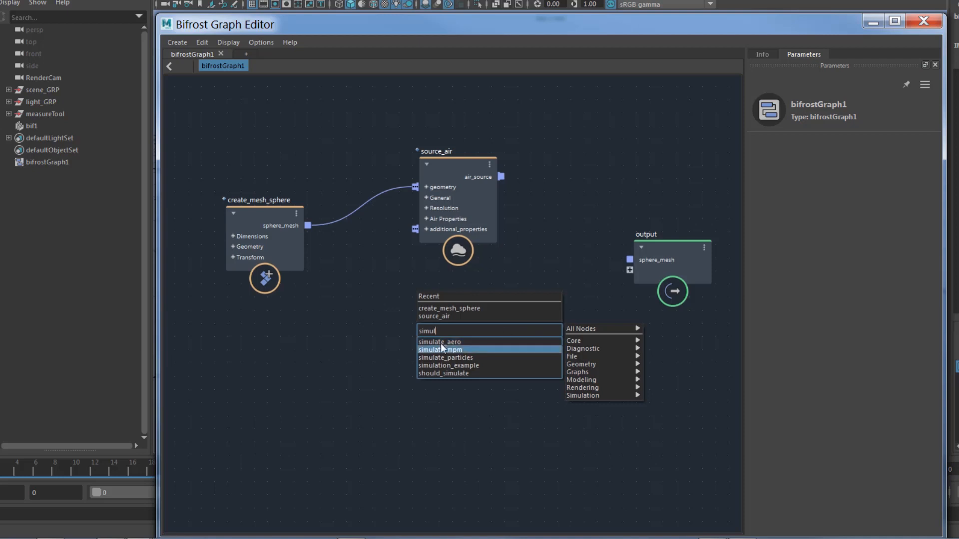
pyautogui.click(454, 342)
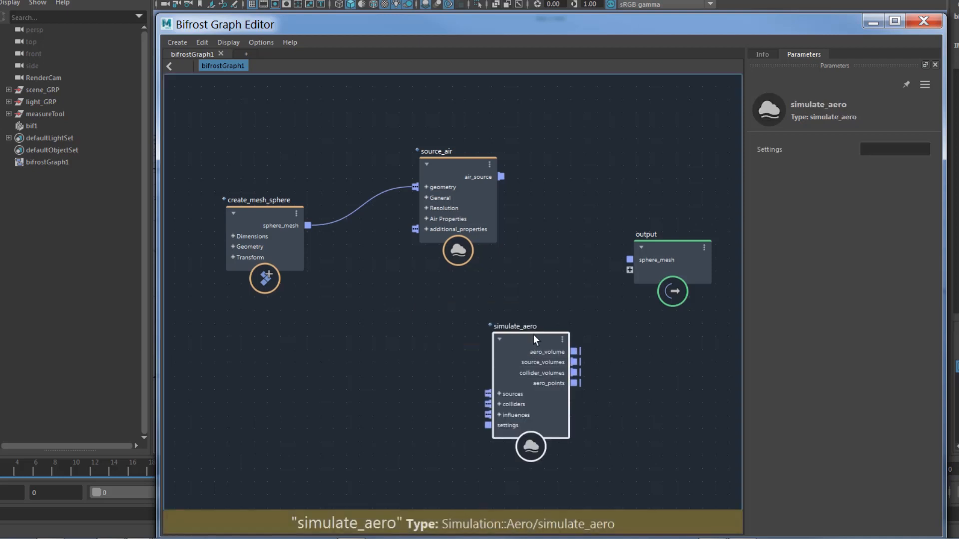
# Step: Maximize the graph editor and space out the nodes so simulate_aero sits between source_air and output
pyautogui.moveTo(533, 334); pyautogui.dragTo(555, 257)
pyautogui.click(461, 165)
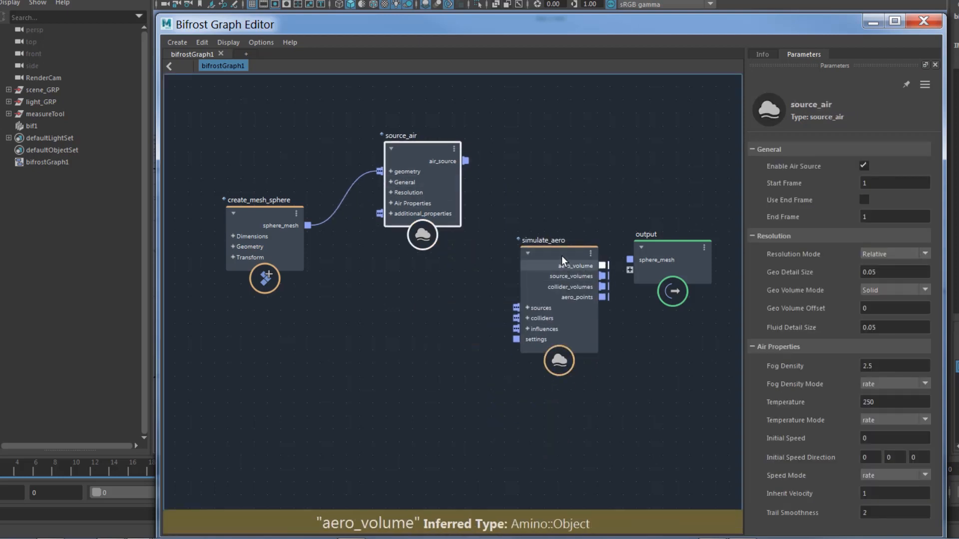
pyautogui.click(557, 261)
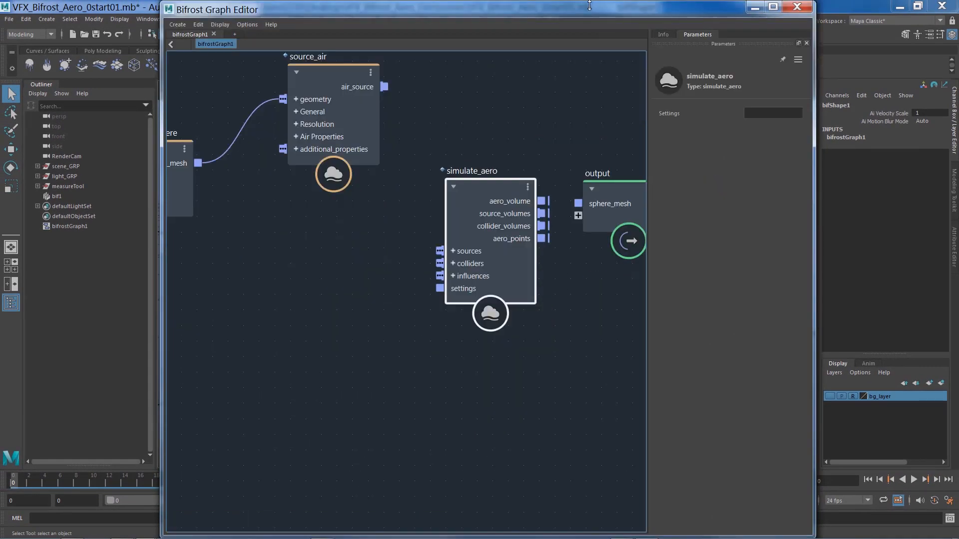
pyautogui.doubleClick(589, 5)
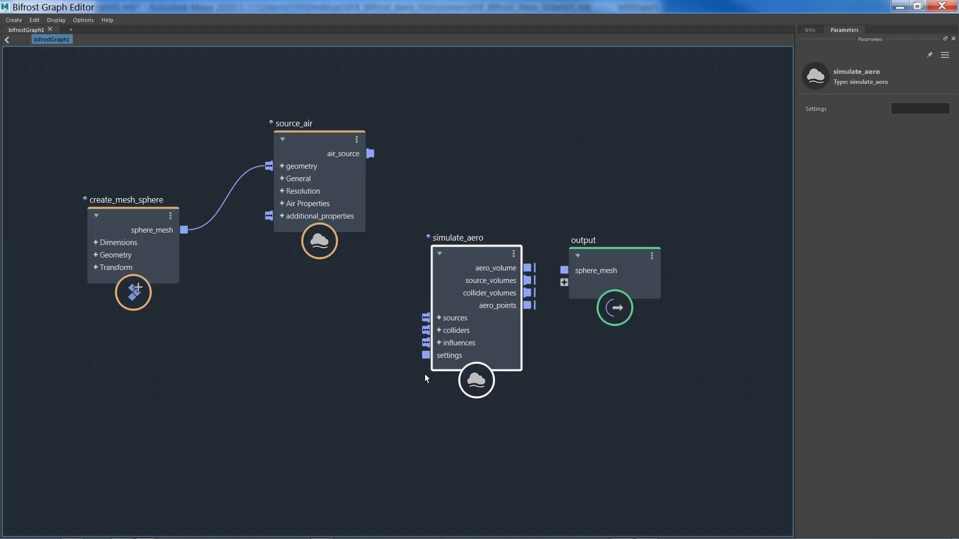
pyautogui.moveTo(628, 254); pyautogui.dragTo(700, 262)
pyautogui.click(471, 281)
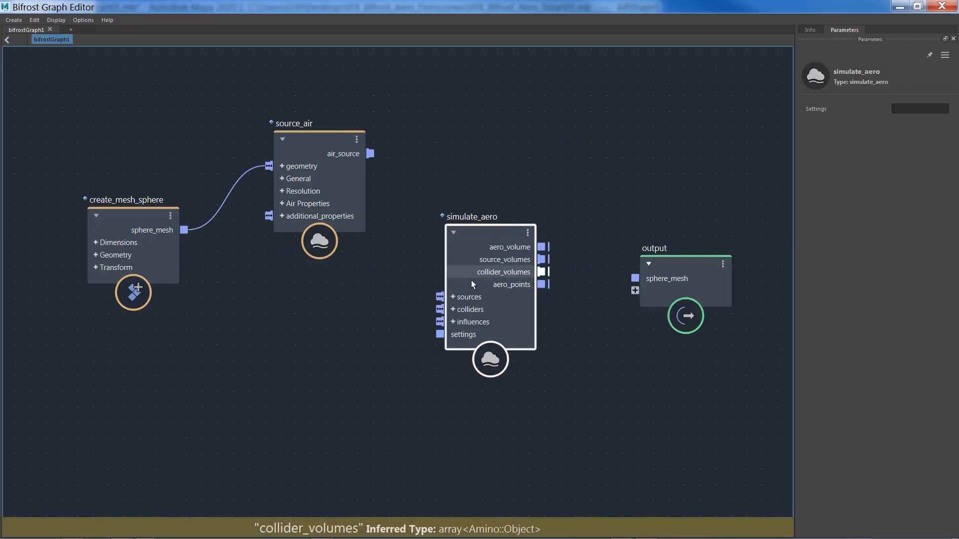
# Step: Connect source_air's air_source to simulate_aero's sources port, and its aero_volume to the output node's sphere_mesh port
pyautogui.scroll(4, 471, 280)
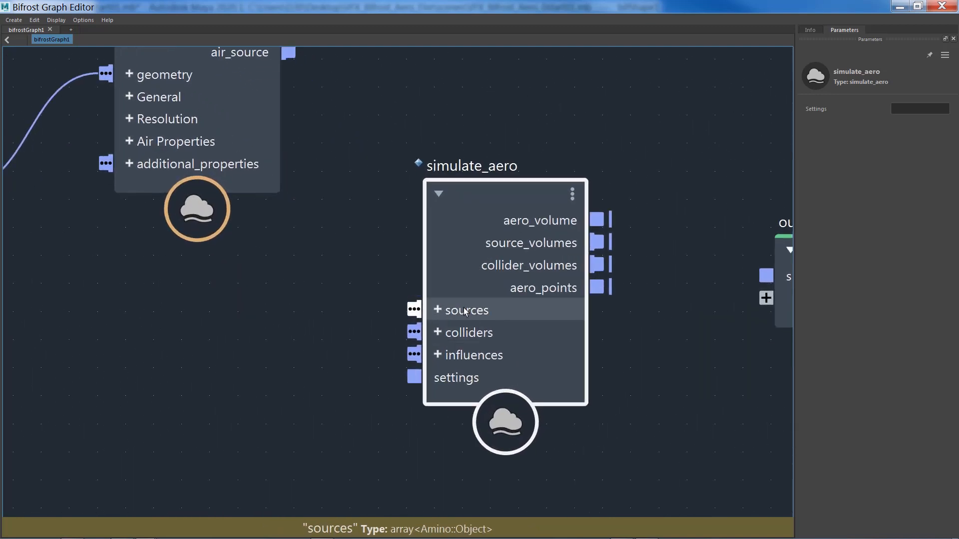
pyautogui.keyDown('alt'); pyautogui.moveTo(340, 310); pyautogui.dragTo(327, 378, button='middle'); pyautogui.keyUp('alt')
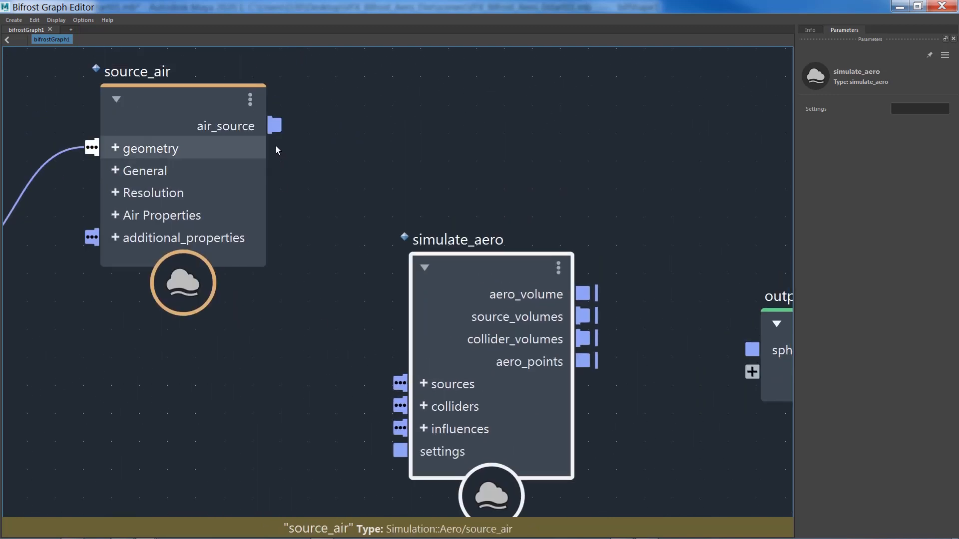
pyautogui.moveTo(275, 125); pyautogui.dragTo(400, 383)
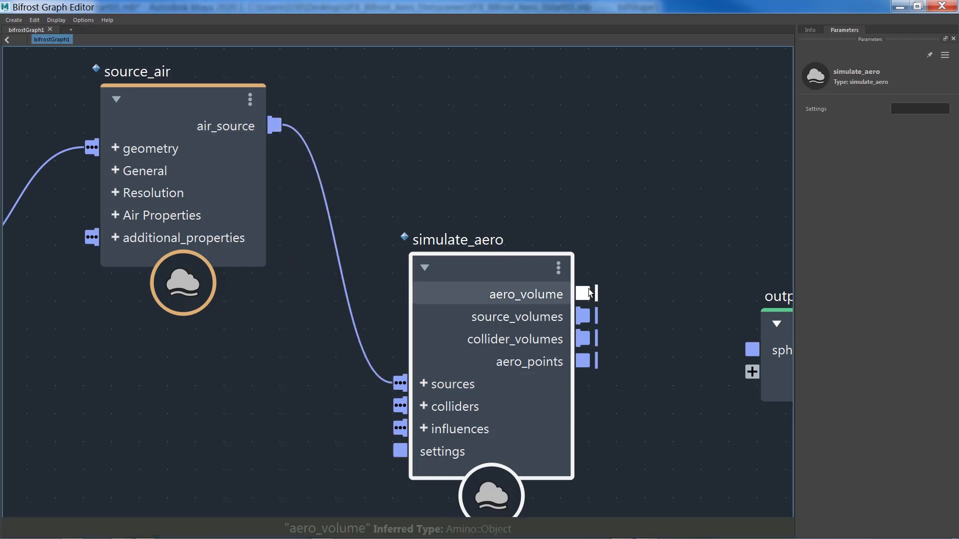
pyautogui.moveTo(582, 294); pyautogui.dragTo(744, 350)
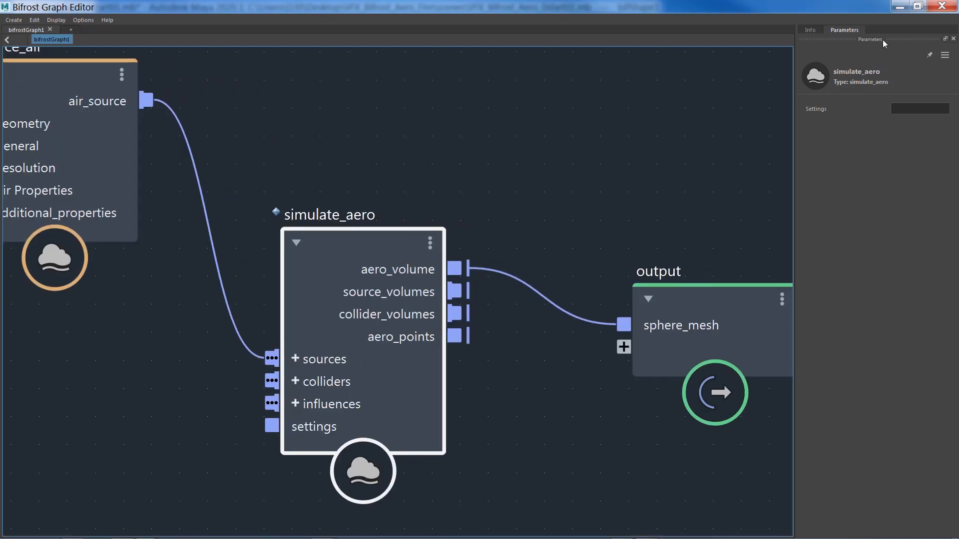
# Step: Minimize the graph editor, play the smoke simulation in the viewport up to frame 60 and rewind to frame 0
pyautogui.click(900, 6)
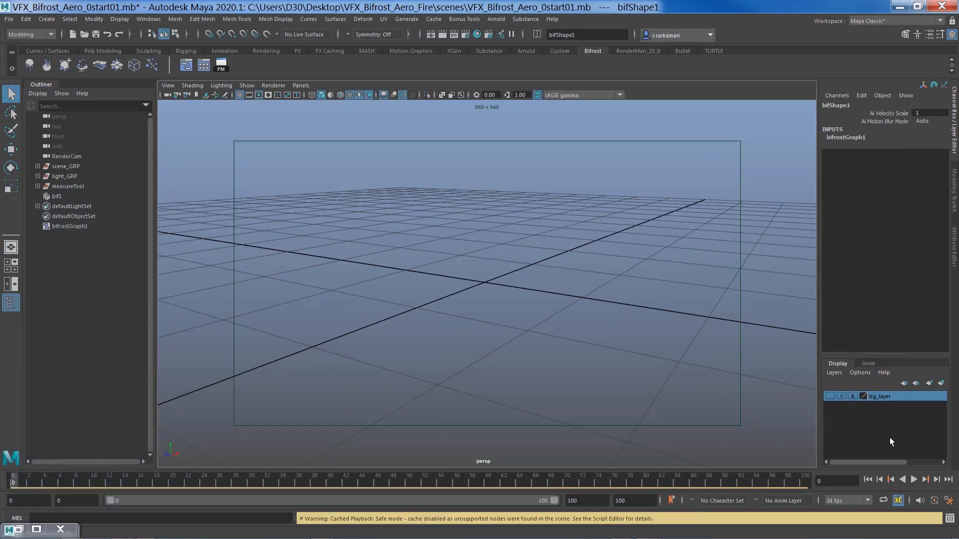
pyautogui.click(914, 480)
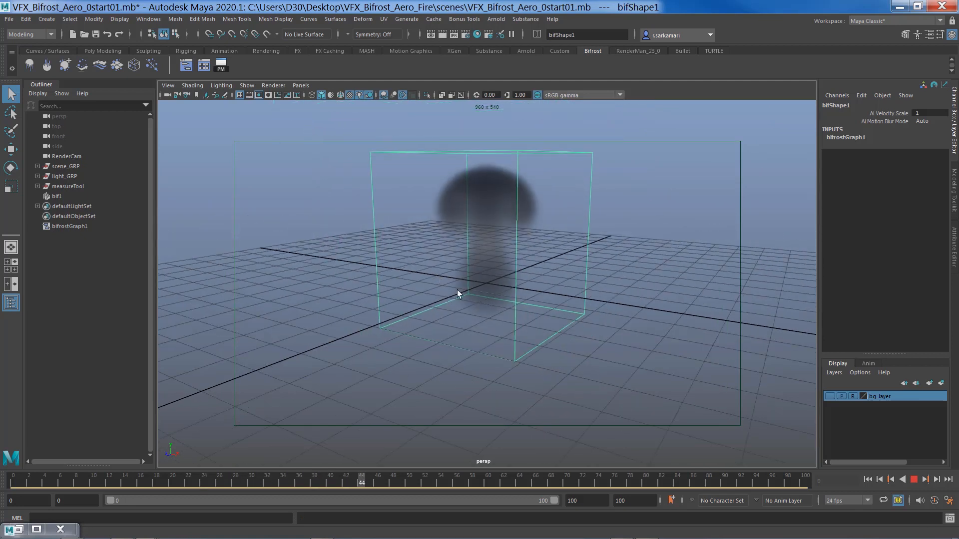
pyautogui.click(913, 481)
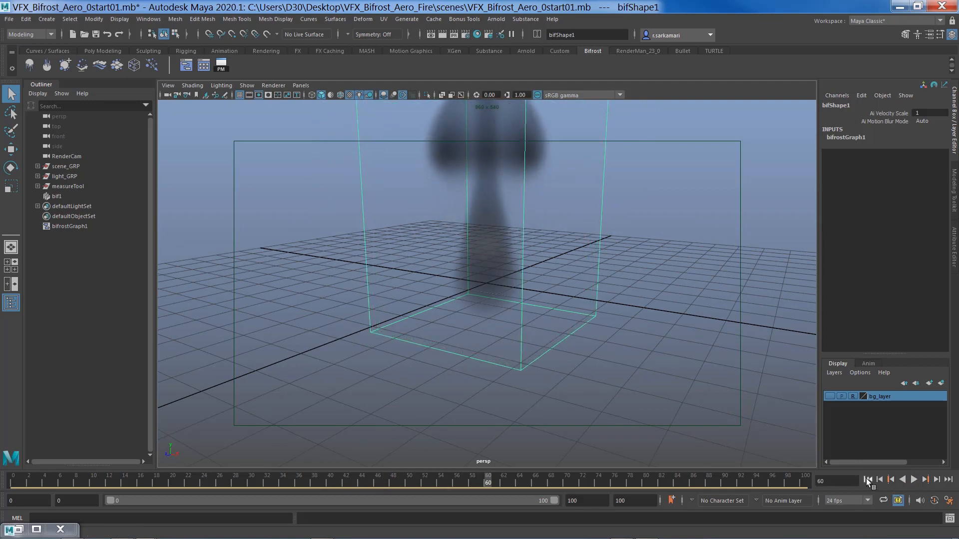
pyautogui.click(867, 481)
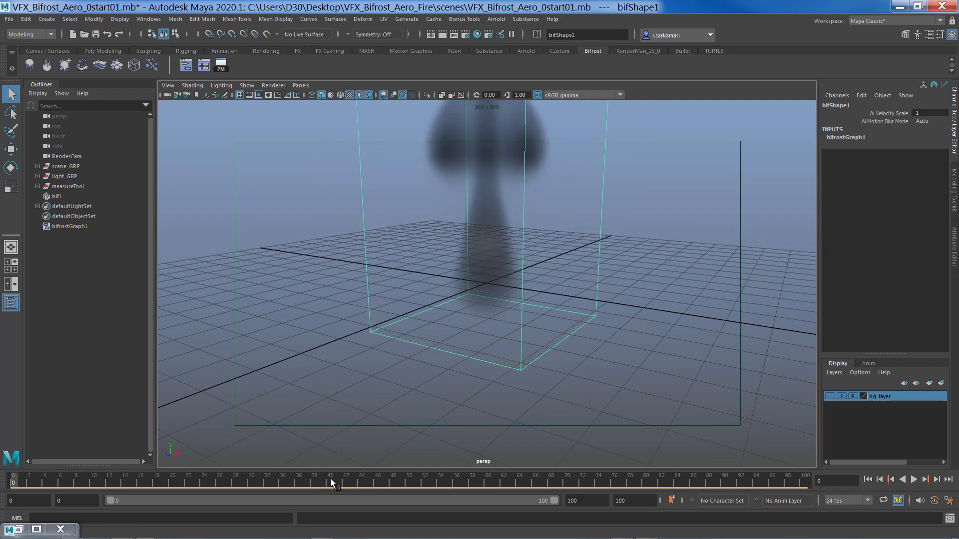
# Step: Restore the graph editor, bring the whole node network into view and move simulate_aero slightly higher and closer to output
pyautogui.click(17, 530)
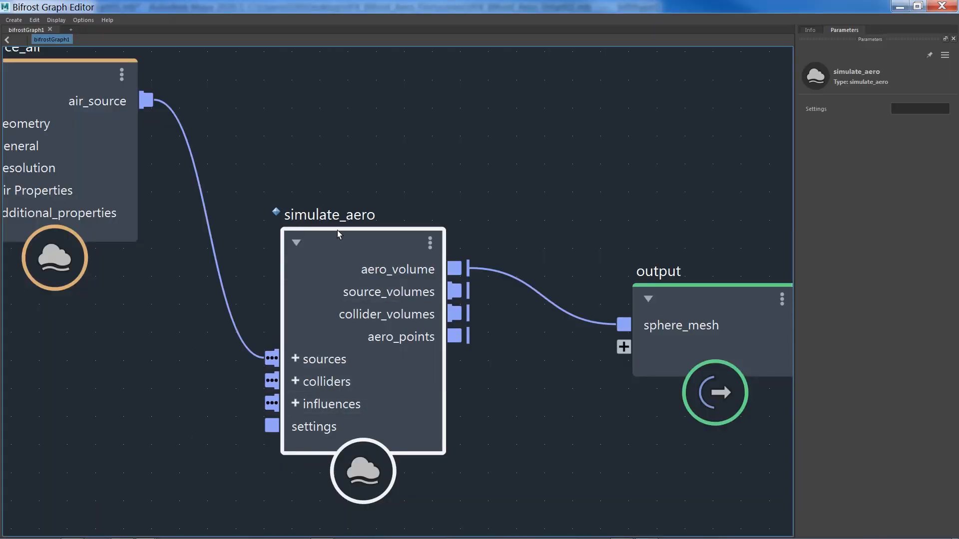
pyautogui.scroll(-1, 202, 358)
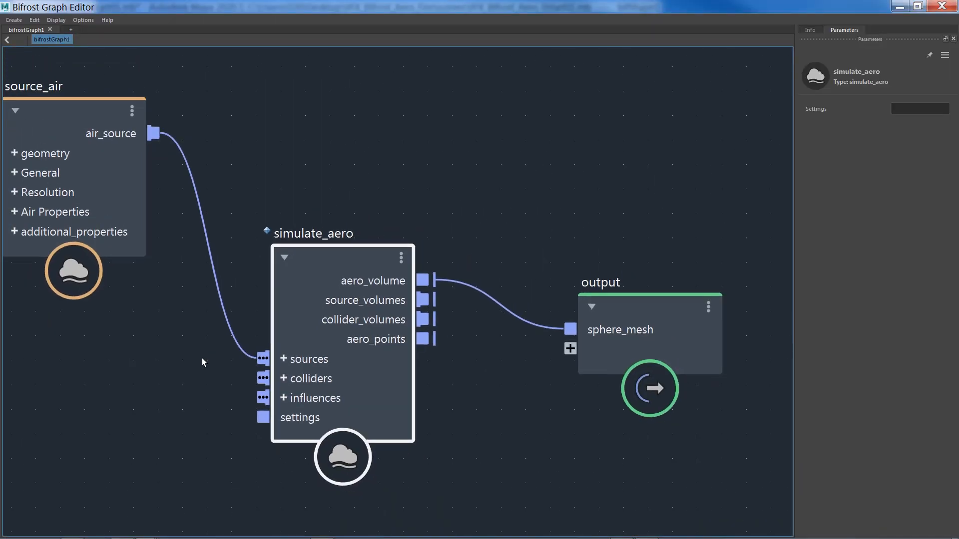
pyautogui.scroll(-2, 202, 358)
pyautogui.keyDown('alt'); pyautogui.moveTo(223, 365); pyautogui.dragTo(392, 361, button='middle'); pyautogui.keyUp('alt')
pyautogui.scroll(-1, 346, 376)
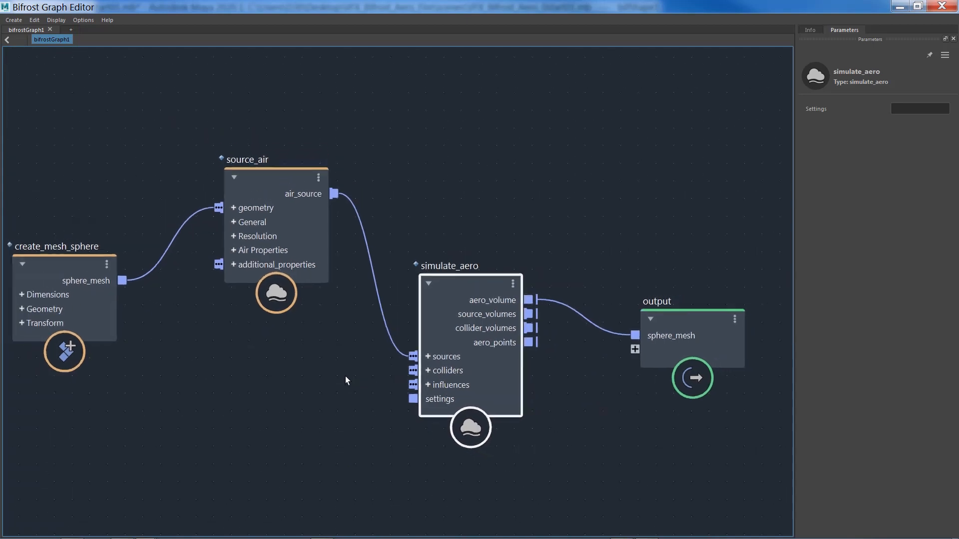
pyautogui.keyDown('alt'); pyautogui.moveTo(271, 364); pyautogui.dragTo(298, 332, button='middle'); pyautogui.keyUp('alt')
pyautogui.click(300, 152)
pyautogui.click(510, 263)
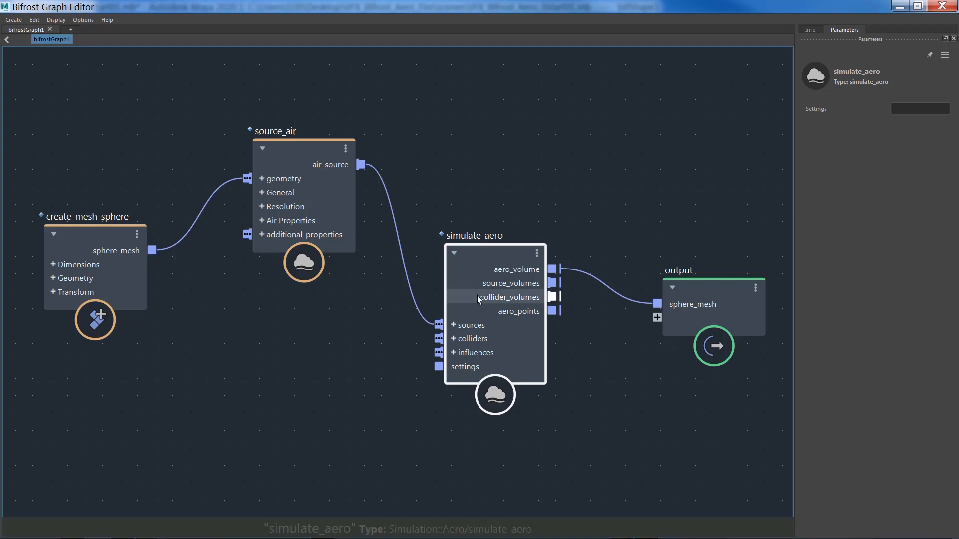
pyautogui.moveTo(473, 253); pyautogui.dragTo(491, 244)
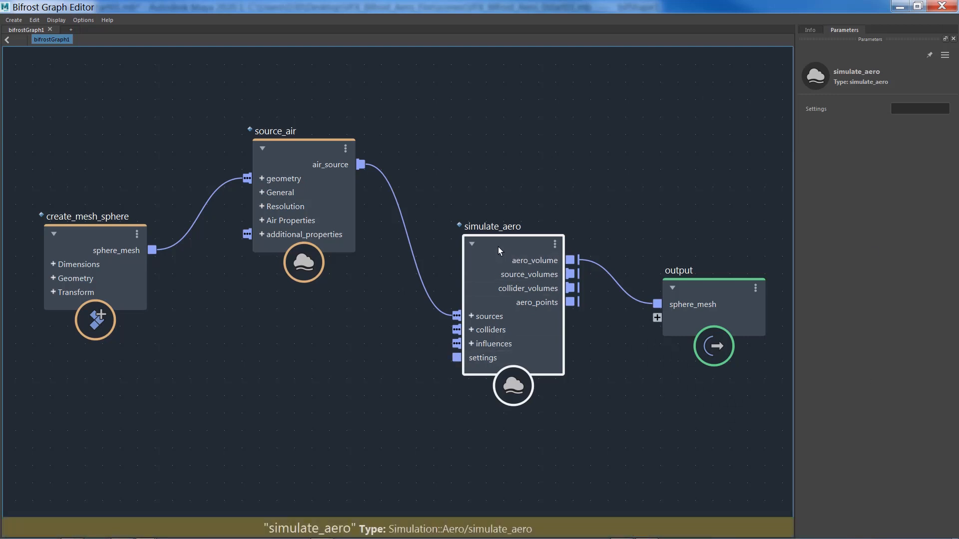
pyautogui.moveTo(499, 249)
pyautogui.mouseDown()
pyautogui.moveTo(511, 252)
pyautogui.moveTo(508, 244)
pyautogui.mouseUp()
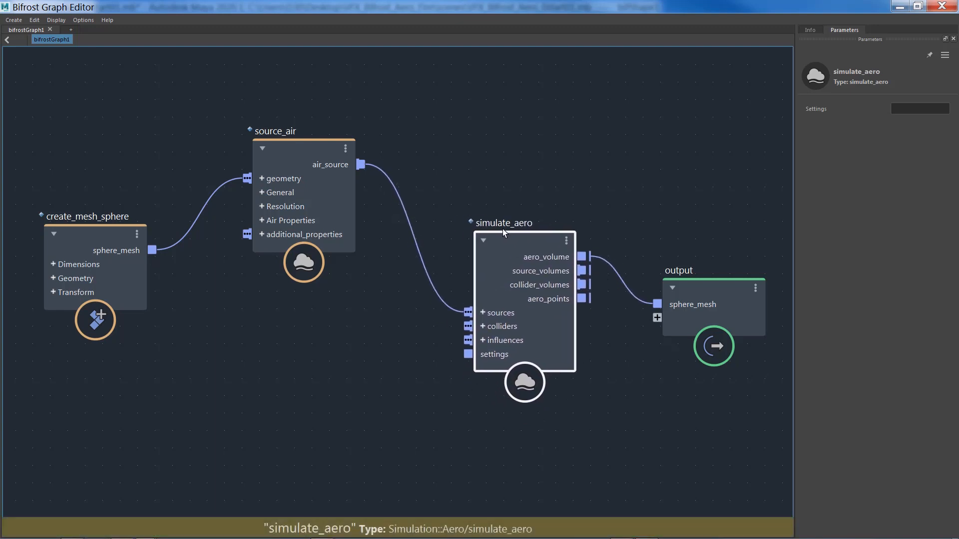
pyautogui.moveTo(504, 232)
pyautogui.mouseDown()
pyautogui.moveTo(492, 238)
pyautogui.moveTo(506, 243)
pyautogui.mouseUp()
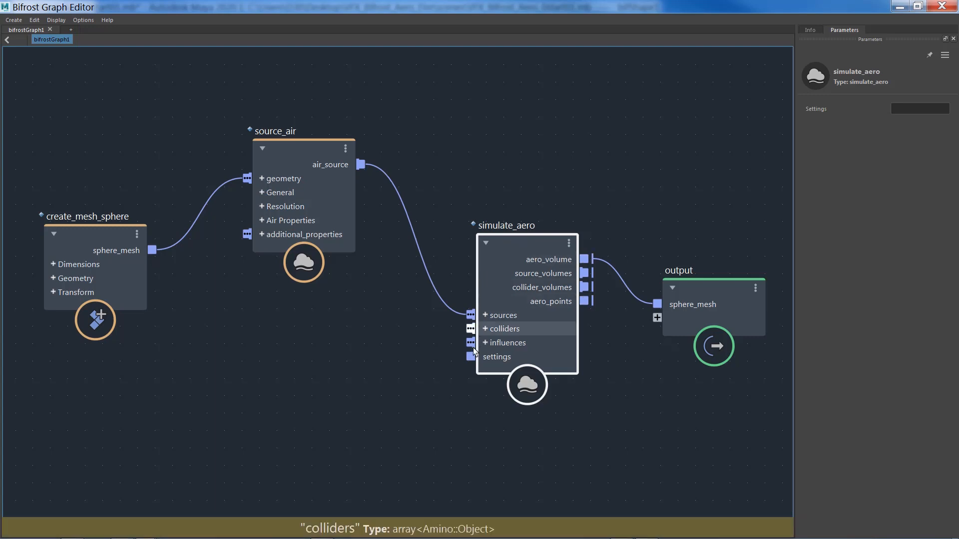
# Step: Add an aero_solver_settings node below source_air and connect its solver_settings port to simulate_aero's settings port
pyautogui.moveTo(471, 356); pyautogui.dragTo(258, 415)
pyautogui.click(258, 413)
pyautogui.press('Tab')
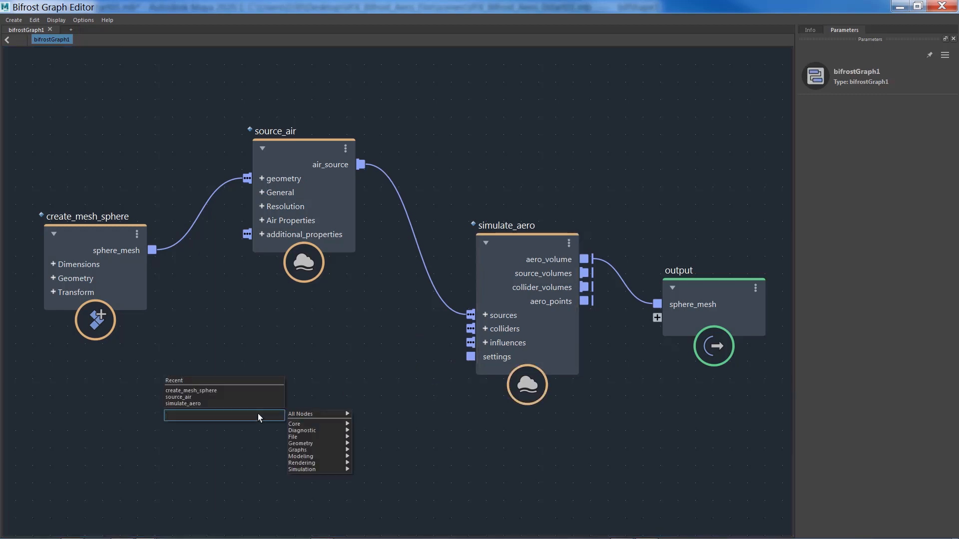
pyautogui.write('setting')
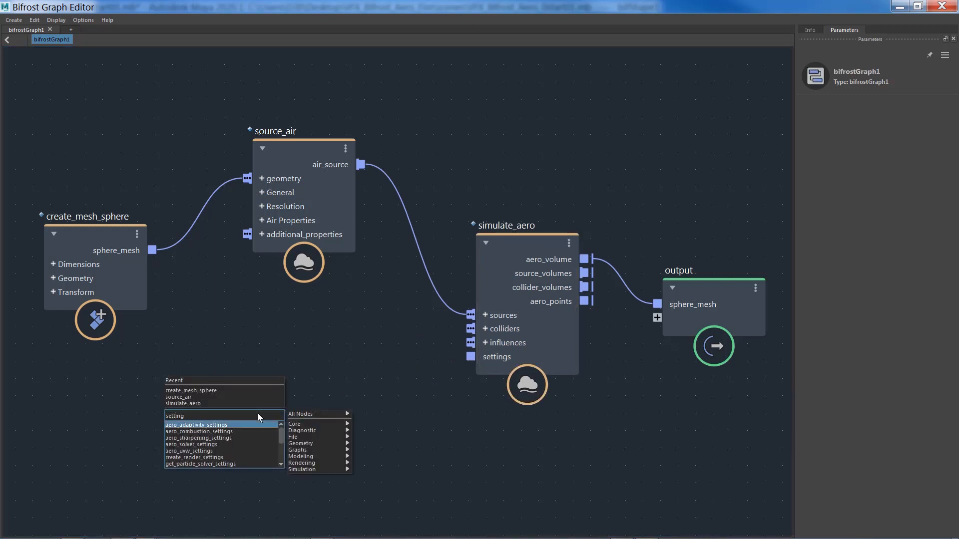
pyautogui.click(199, 445)
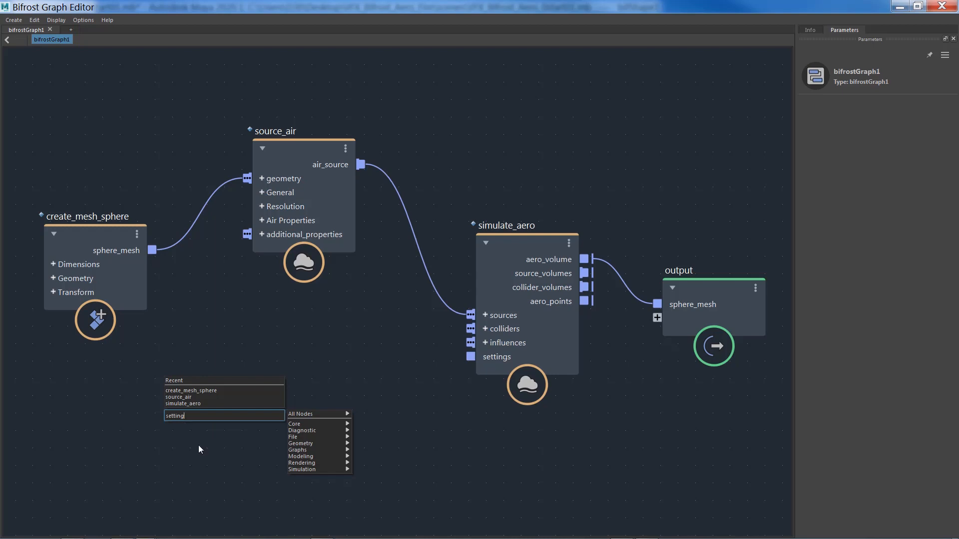
pyautogui.moveTo(236, 414); pyautogui.dragTo(235, 382)
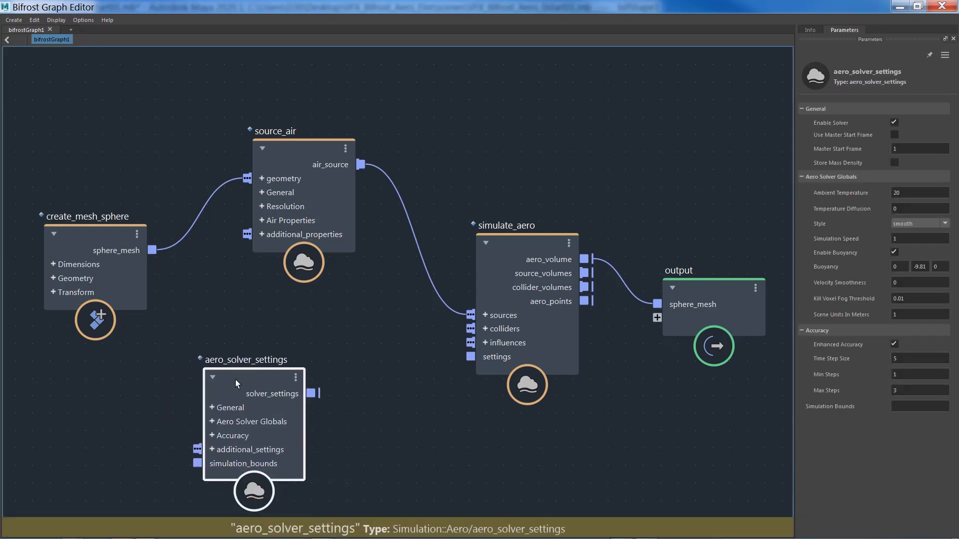
pyautogui.moveTo(310, 394); pyautogui.dragTo(470, 357)
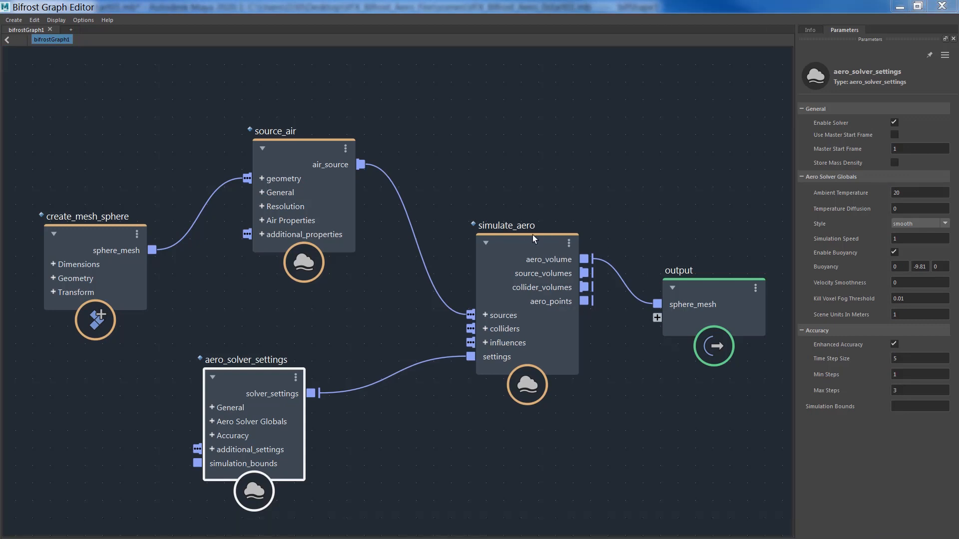
# Step: Select the source_air node and inspect its Fog Density and Temperature settings
pyautogui.click(298, 148)
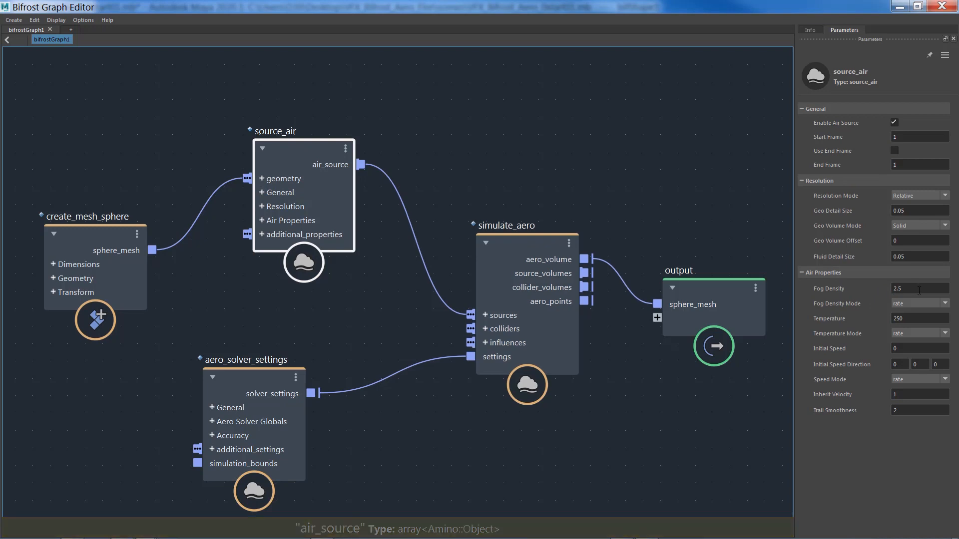
pyautogui.click(918, 289)
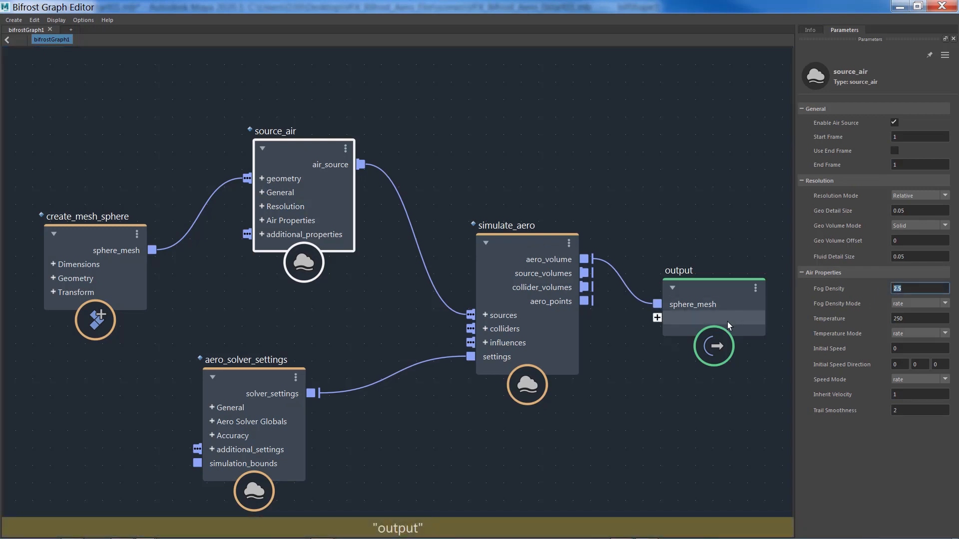
pyautogui.click(917, 318)
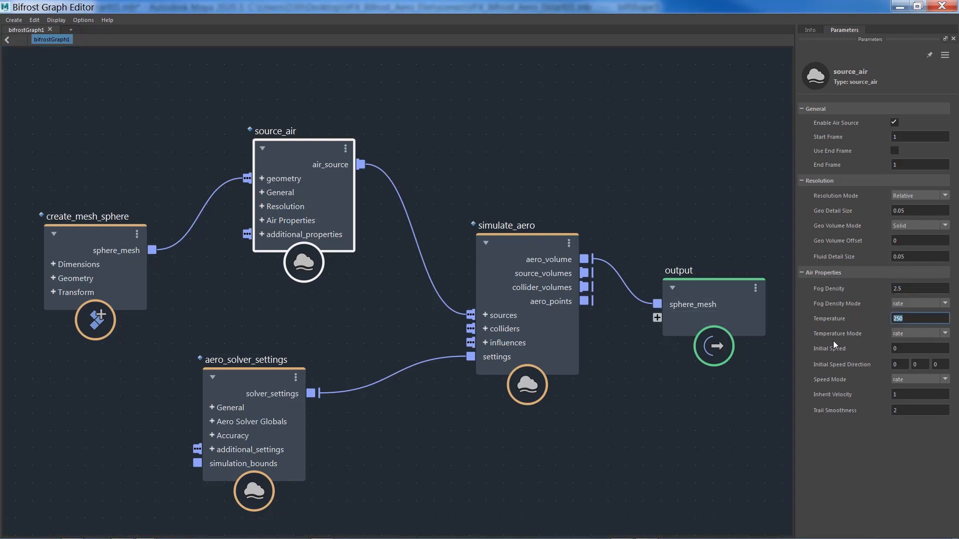
# Step: Minimize the graph editor, play the smoke simulation up to frame 40 and rewind to the start
pyautogui.click(899, 7)
pyautogui.click(914, 479)
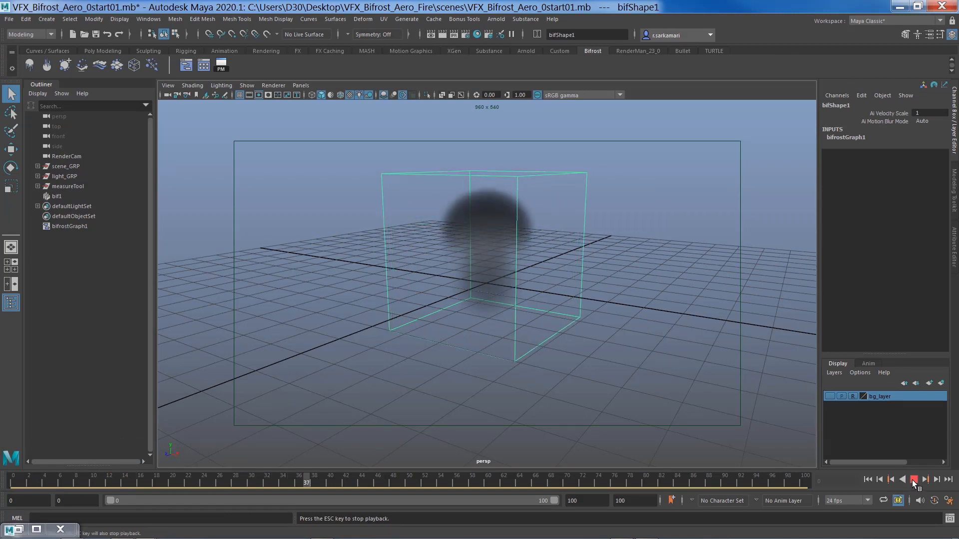
pyautogui.press('Escape')
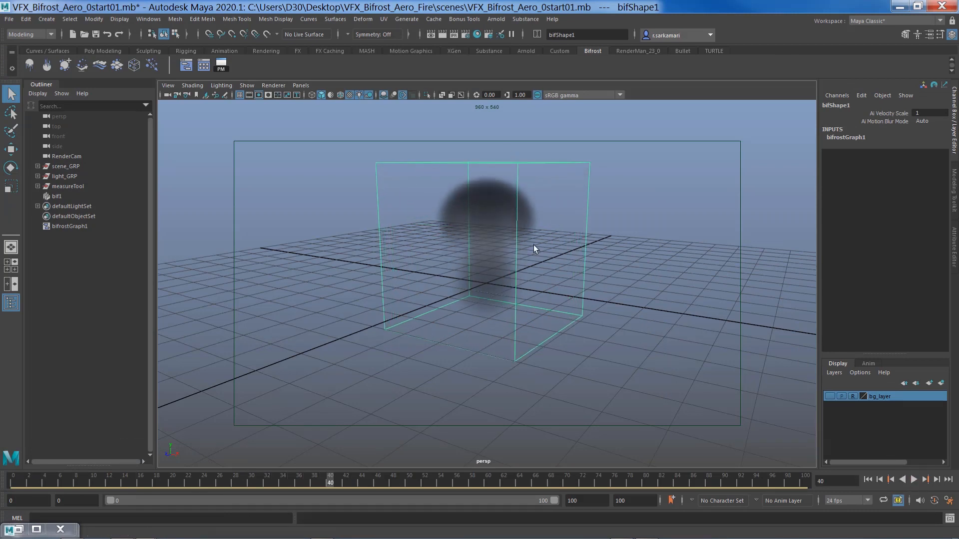
pyautogui.click(868, 479)
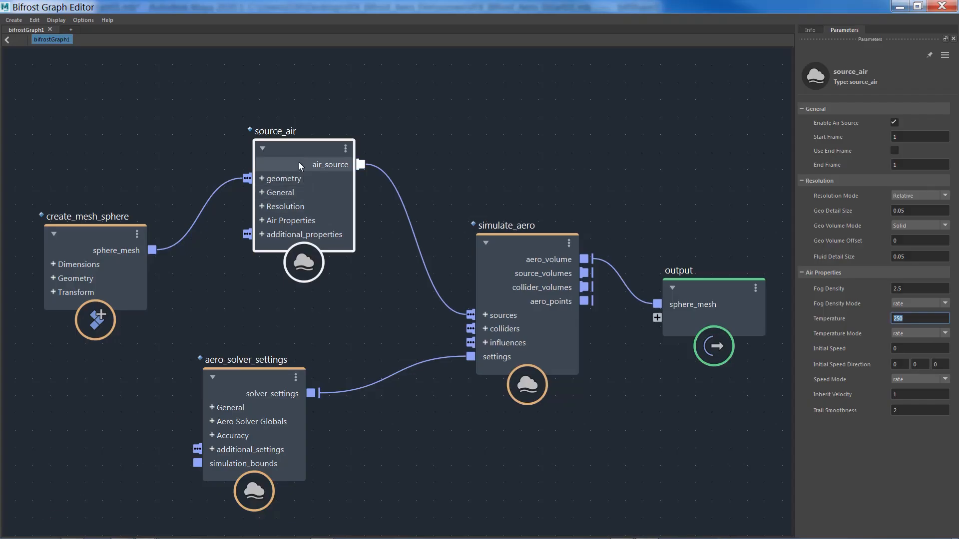
# Step: Set source_air's Fluid Detail Size to 0.025
pyautogui.moveTo(295, 148); pyautogui.dragTo(283, 148)
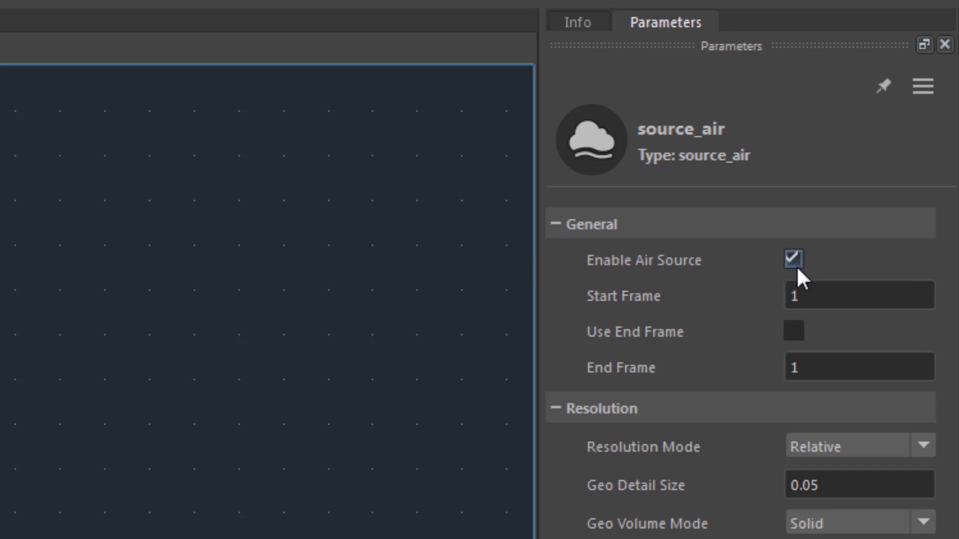
pyautogui.click(813, 298)
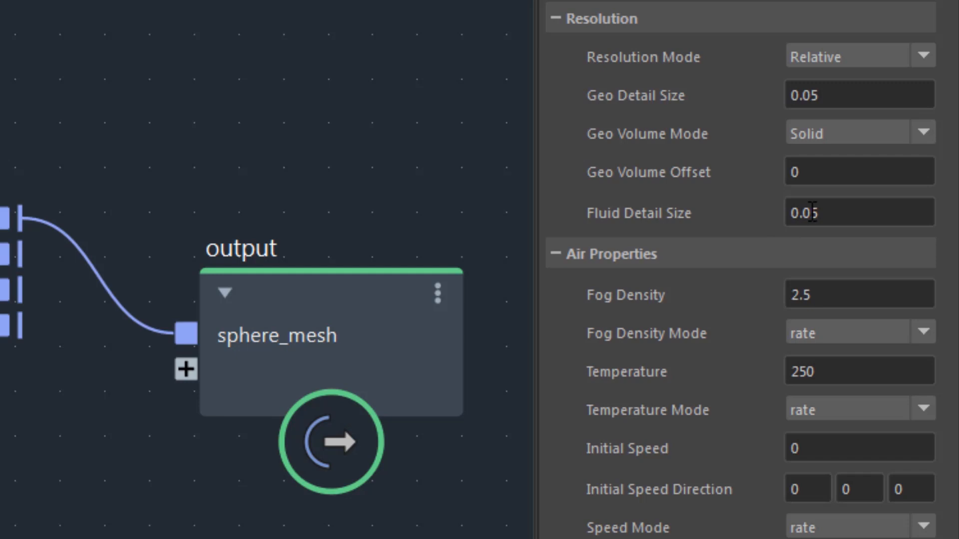
pyautogui.moveTo(812, 212); pyautogui.dragTo(886, 223)
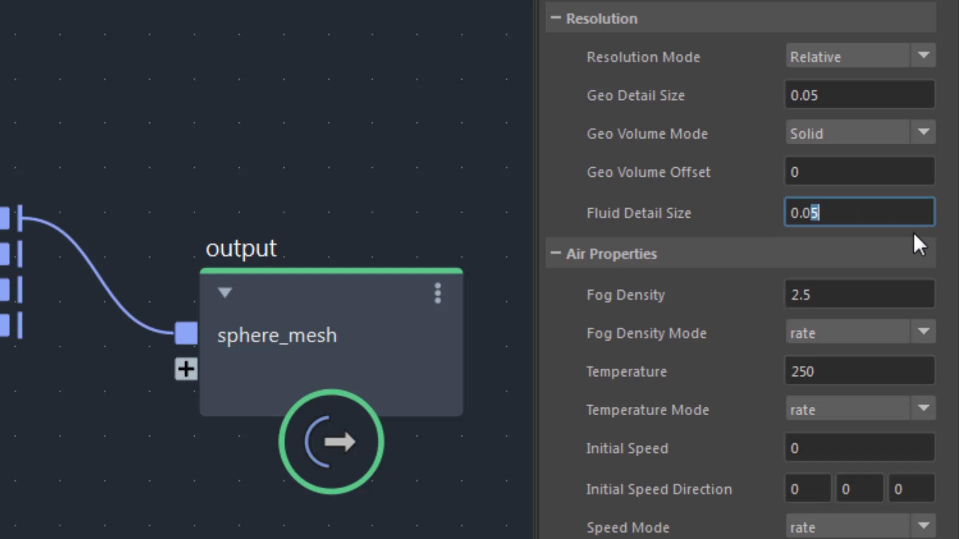
pyautogui.write('25')
pyautogui.press('Return')
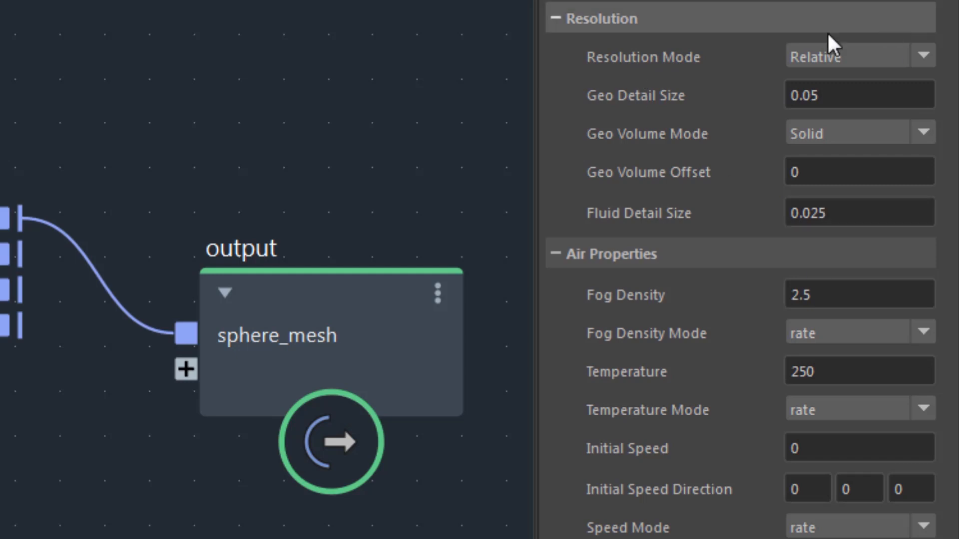
# Step: Keep source_air's Resolution Mode at Relative and set its Geo Detail Size to 0.03
pyautogui.click(824, 60)
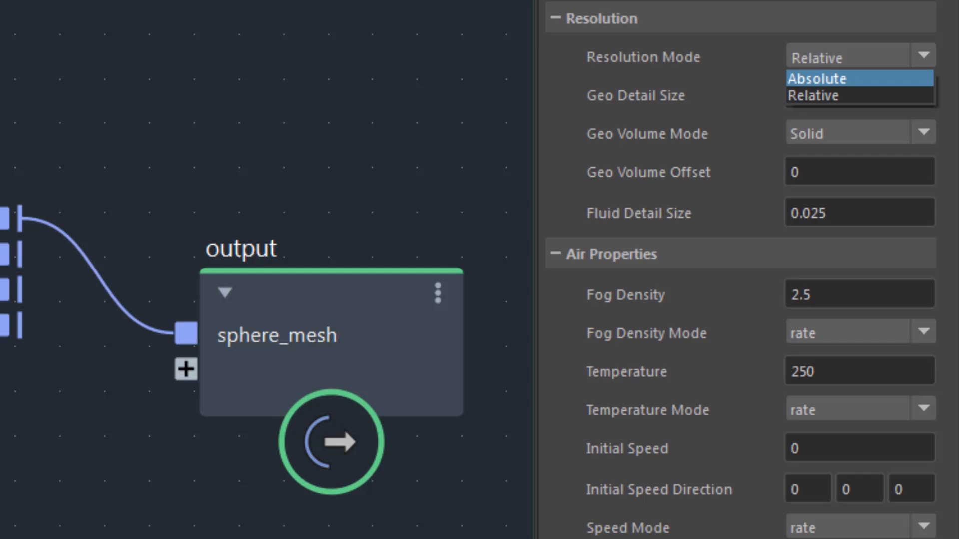
pyautogui.click(799, 95)
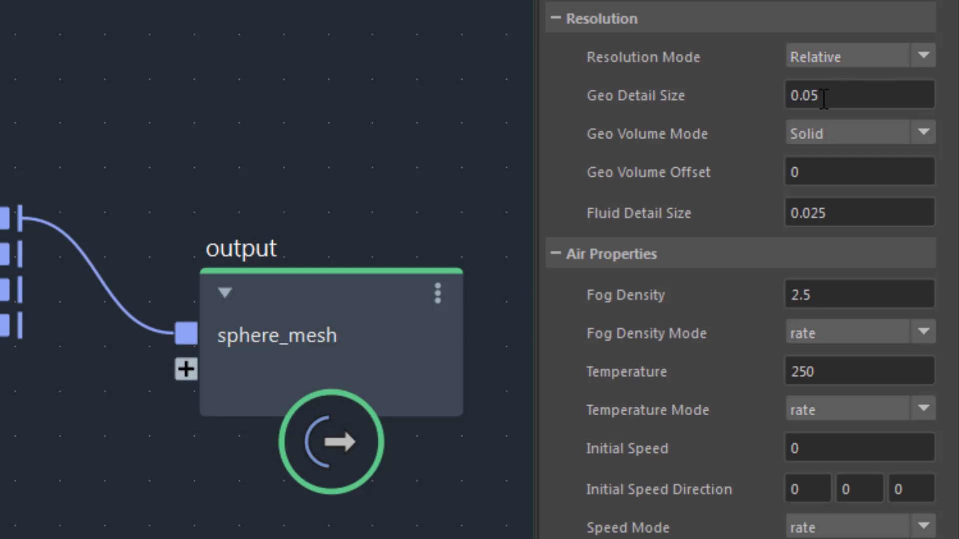
pyautogui.moveTo(803, 94); pyautogui.dragTo(846, 95)
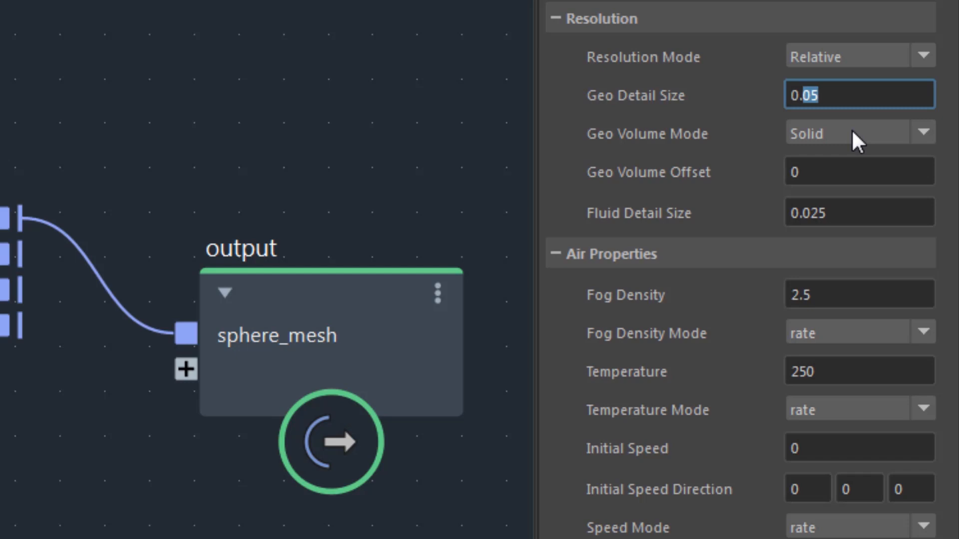
pyautogui.write('03')
# Step: Set source_air's Temperature to 20 and its Temperature Mode to over
pyautogui.click(840, 372)
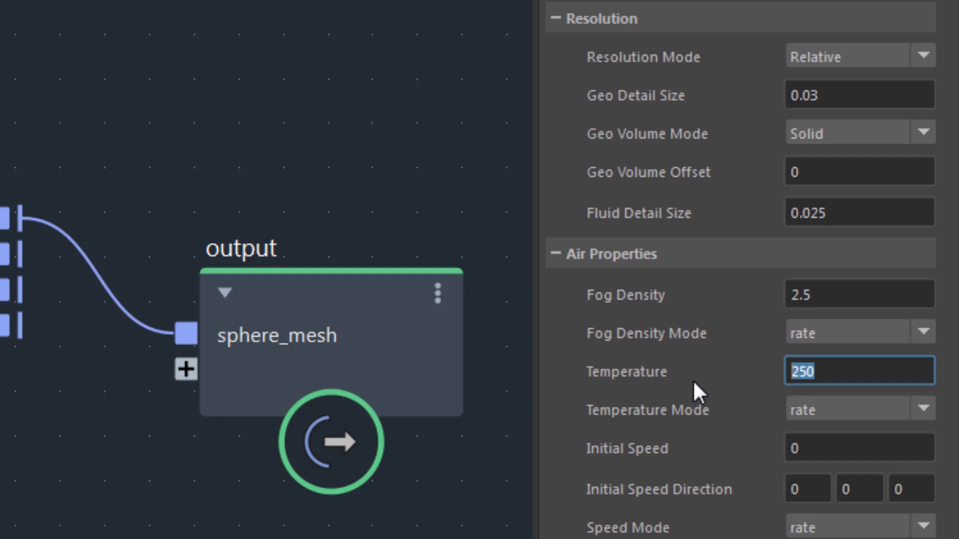
pyautogui.write('20')
pyautogui.click(824, 410)
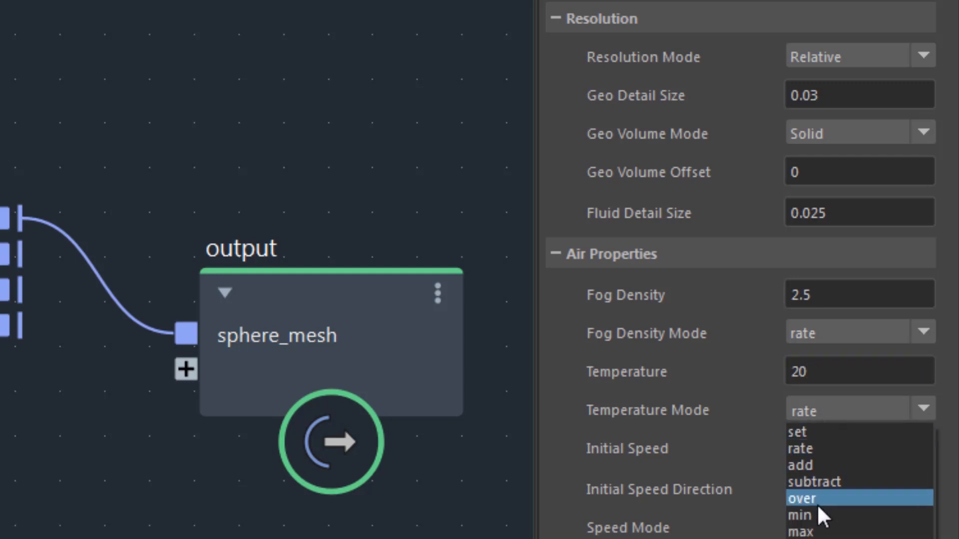
pyautogui.click(829, 538)
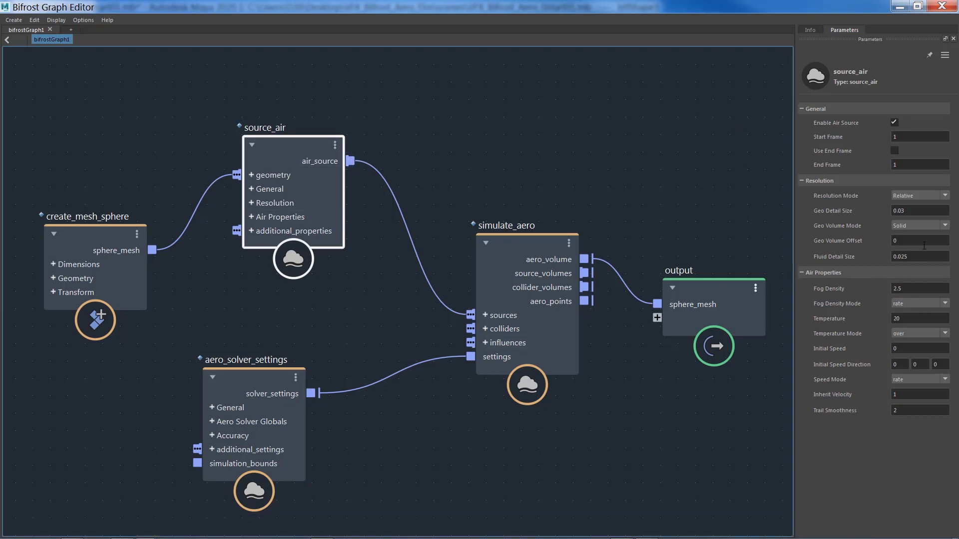
pyautogui.doubleClick(907, 319)
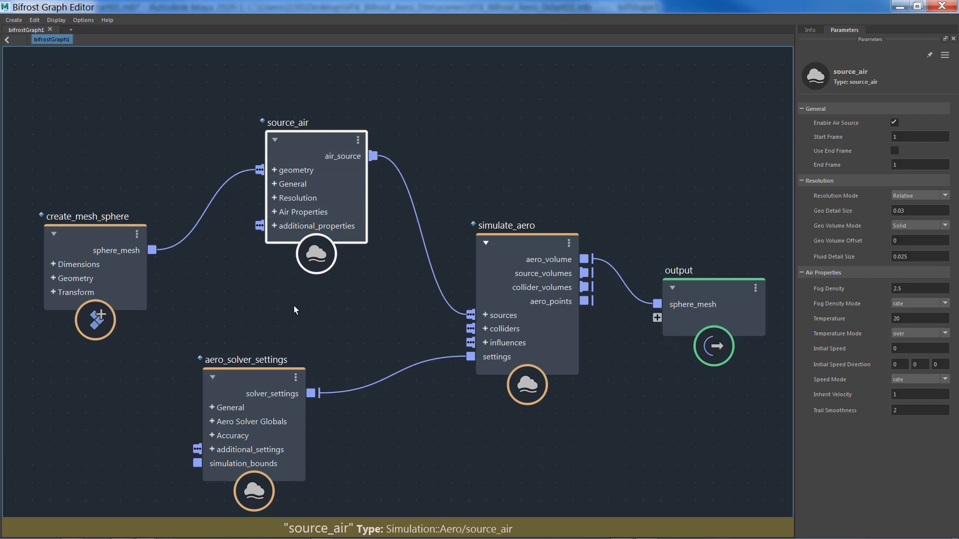
# Step: Move create_mesh_sphere away from source_air and add a vary_source_property node in the gap between them
pyautogui.moveTo(293, 305); pyautogui.dragTo(499, 307, button='middle')
pyautogui.moveTo(287, 253); pyautogui.dragTo(90, 244)
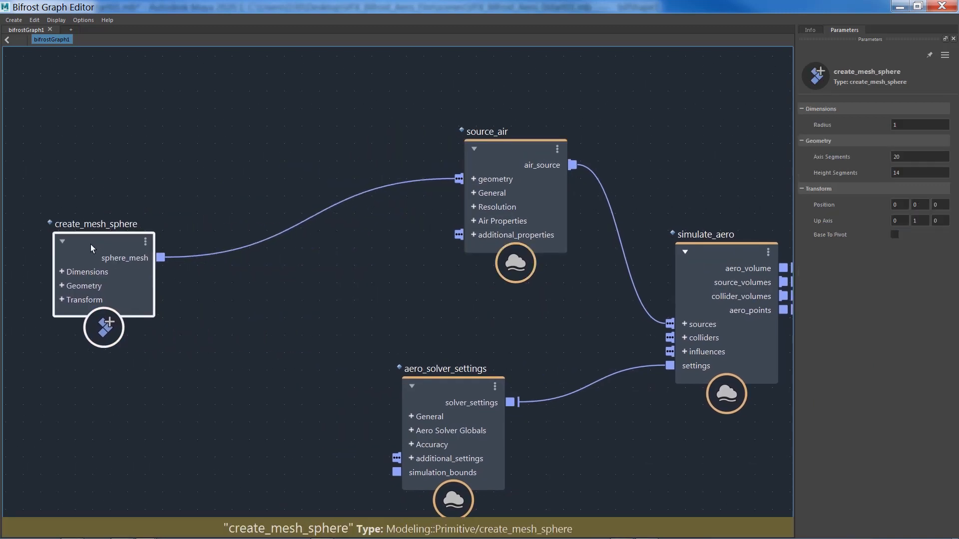
pyautogui.click(283, 121)
pyautogui.press('Tab')
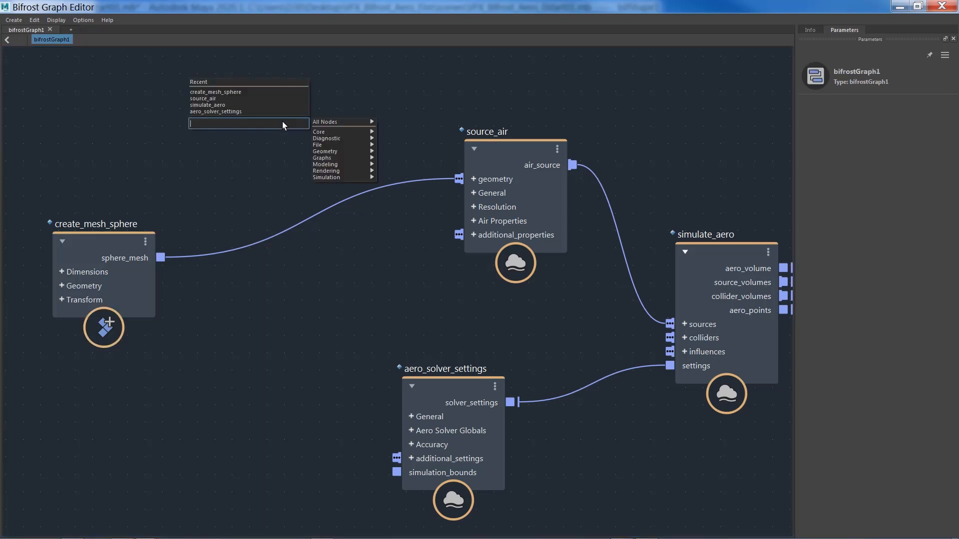
pyautogui.write('var')
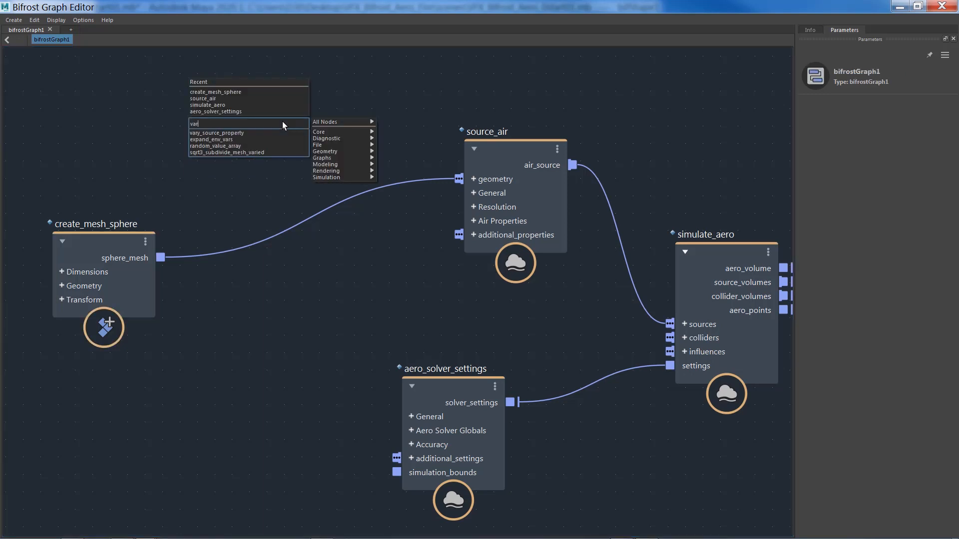
pyautogui.click(236, 135)
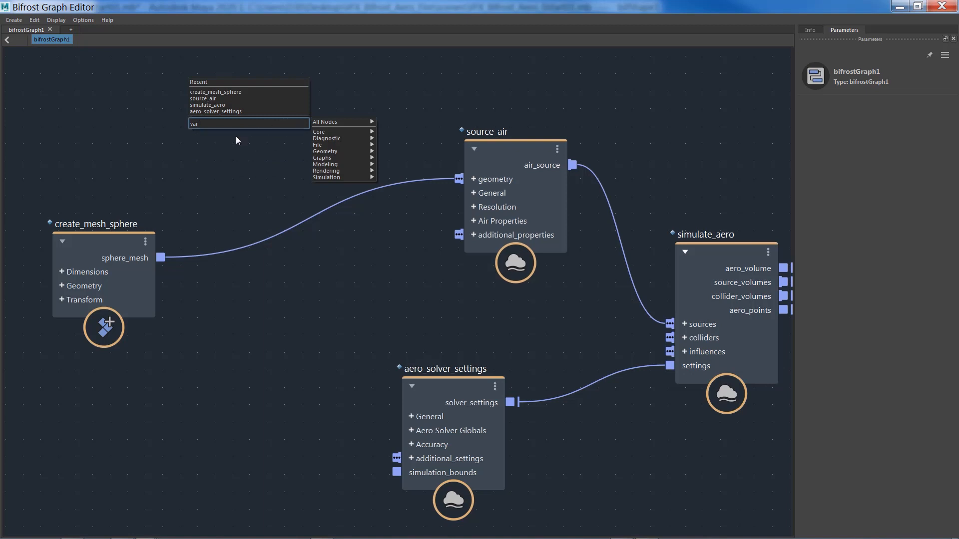
pyautogui.moveTo(247, 145); pyautogui.dragTo(321, 134)
pyautogui.moveTo(97, 241); pyautogui.dragTo(69, 243)
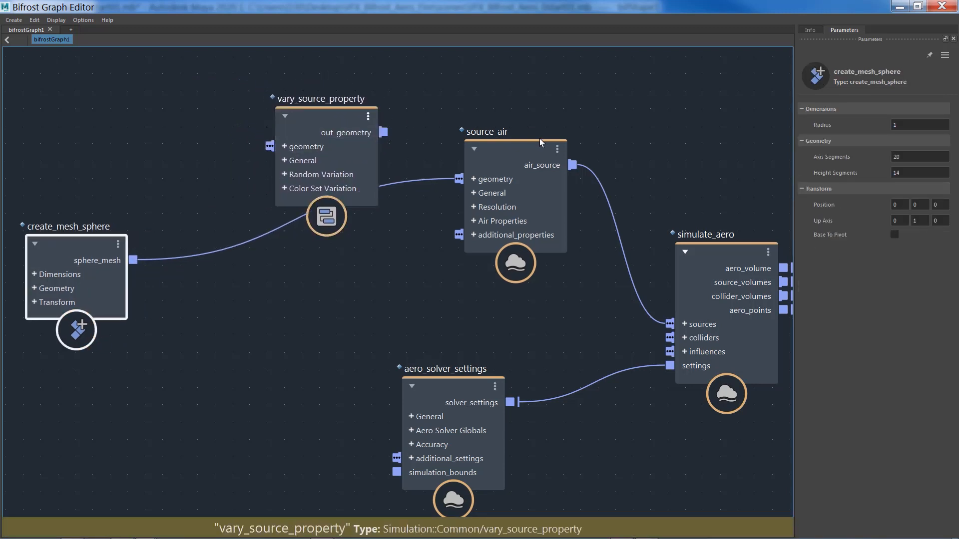
# Step: Reroute sphere_mesh into vary_source_property's geometry port and connect its out_geometry to source_air's geometry port, with source_air moved slightly lower
pyautogui.moveTo(511, 168)
pyautogui.mouseDown()
pyautogui.moveTo(520, 164)
pyautogui.moveTo(529, 181)
pyautogui.moveTo(522, 157)
pyautogui.moveTo(514, 165)
pyautogui.mouseUp()
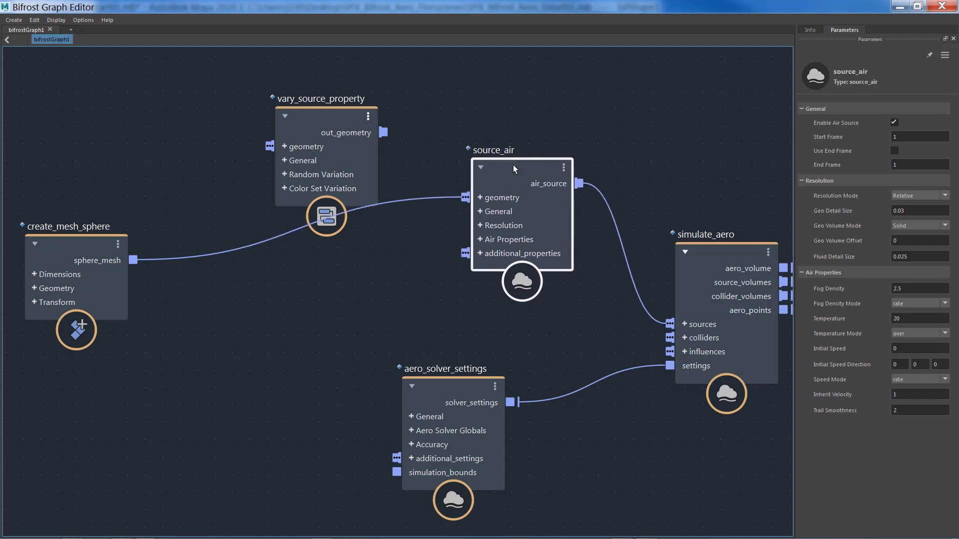
pyautogui.click(448, 198)
pyautogui.moveTo(448, 195); pyautogui.dragTo(273, 145)
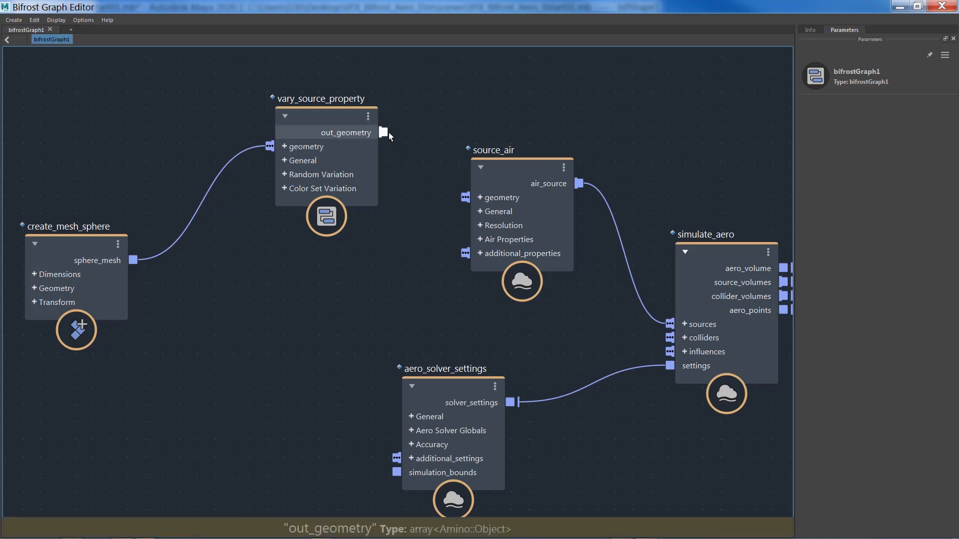
pyautogui.moveTo(384, 132); pyautogui.dragTo(464, 197)
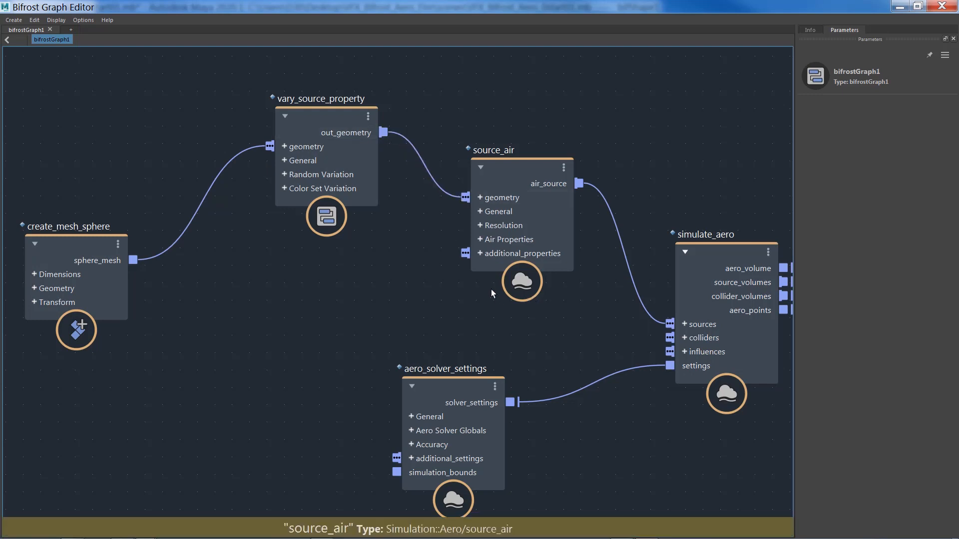
# Step: Set vary_source_property's Property to temperature and keep its Multiplier at 1
pyautogui.click(310, 119)
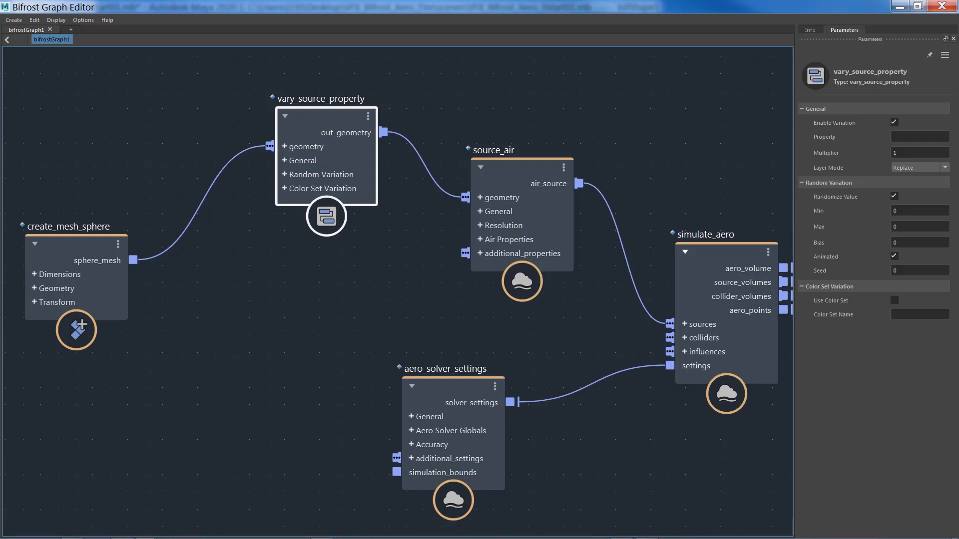
pyautogui.click(894, 137)
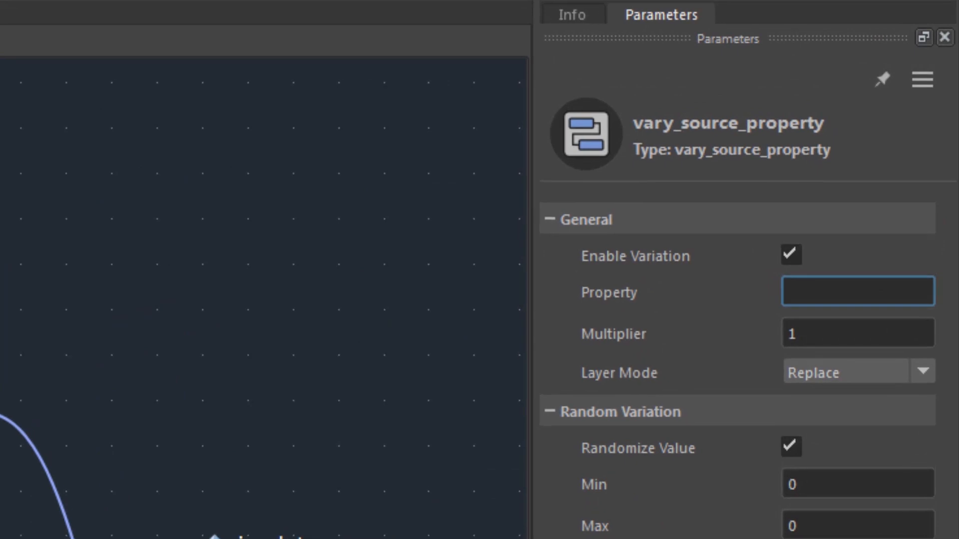
pyautogui.write('temperature')
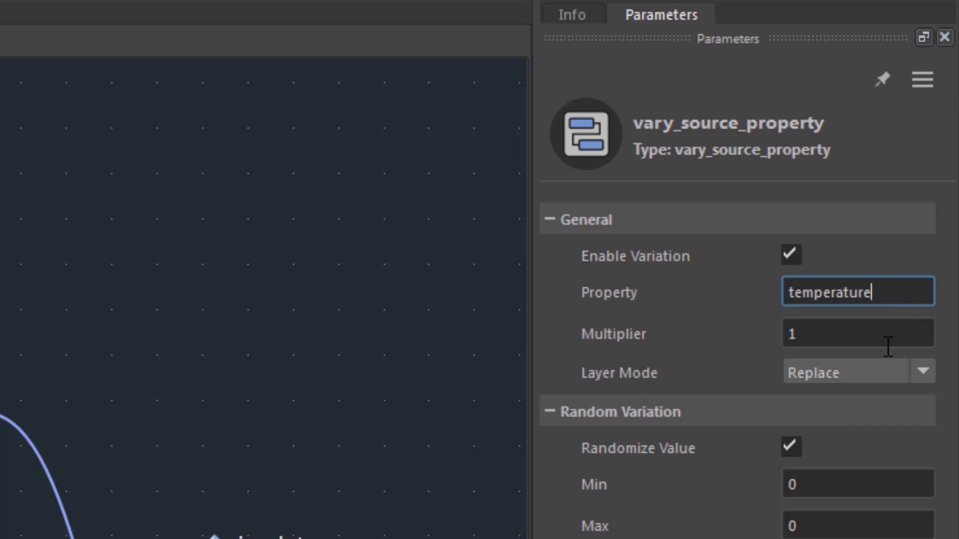
pyautogui.click(860, 340)
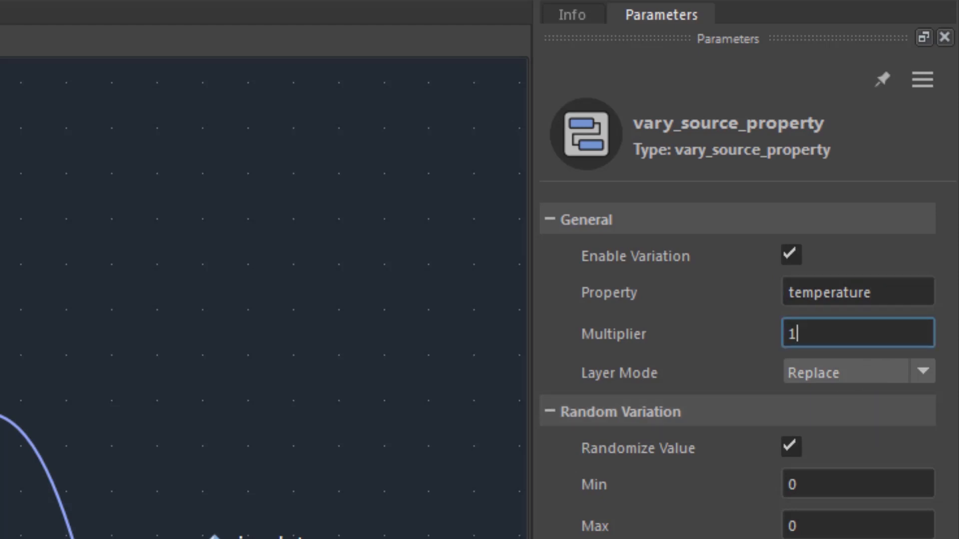
pyautogui.press('Return')
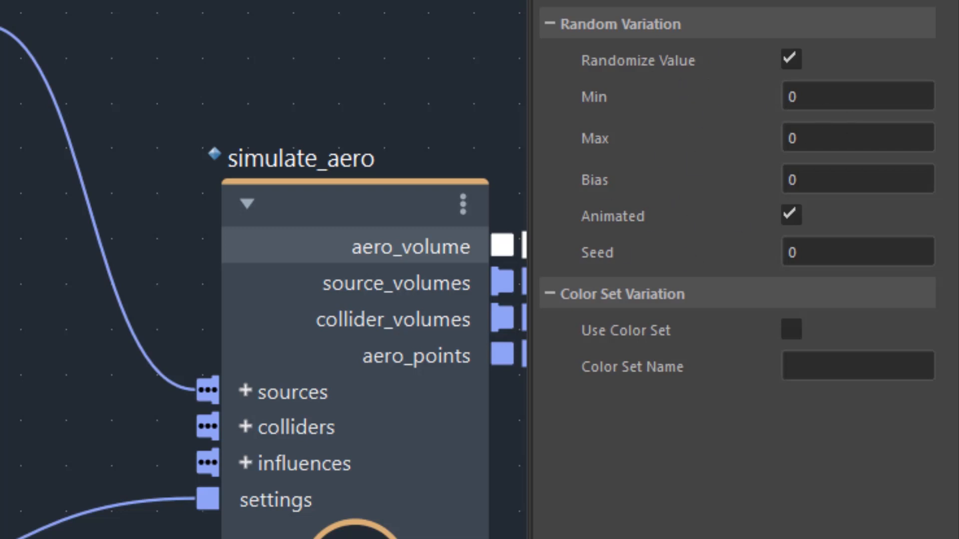
# Step: Set the random variation of vary_source_property to Min 20, Max 100 and Bias 0.5, and collapse the Color Set Variation group
pyautogui.click(828, 98)
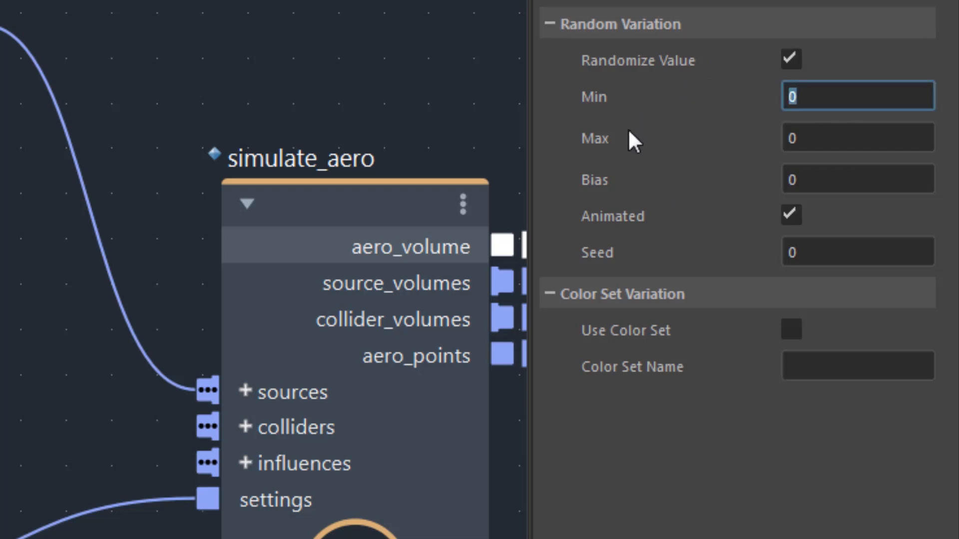
pyautogui.write('20')
pyautogui.press('Tab')
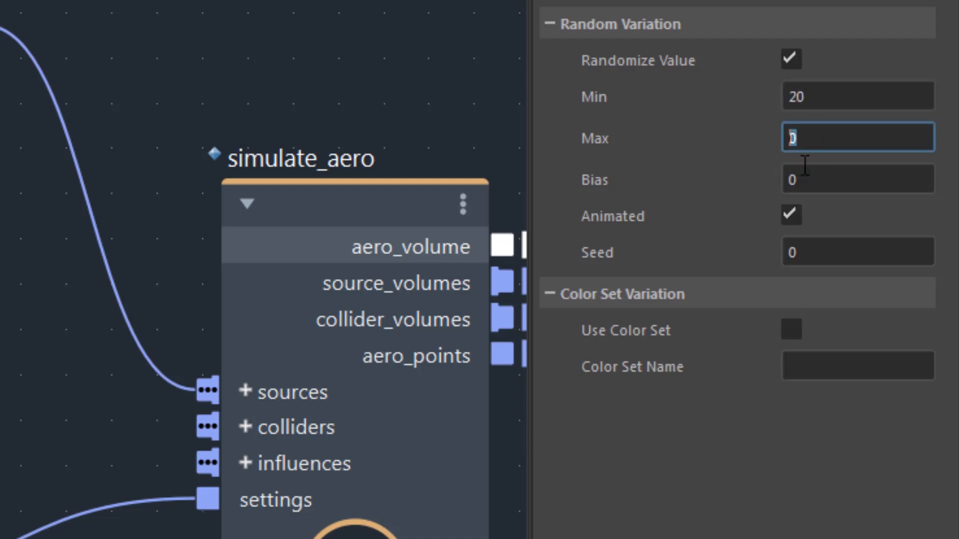
pyautogui.write('100')
pyautogui.click(817, 185)
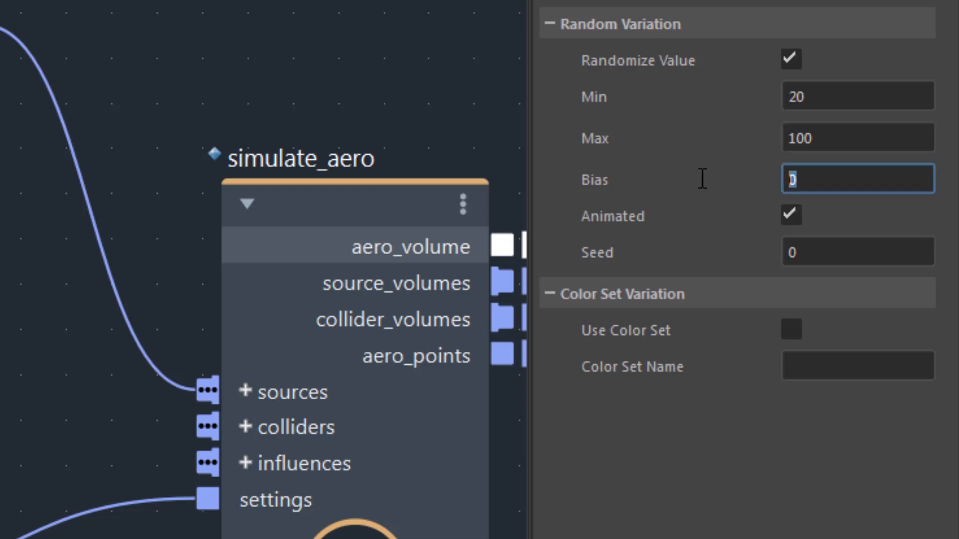
pyautogui.write('.5')
pyautogui.press('Return')
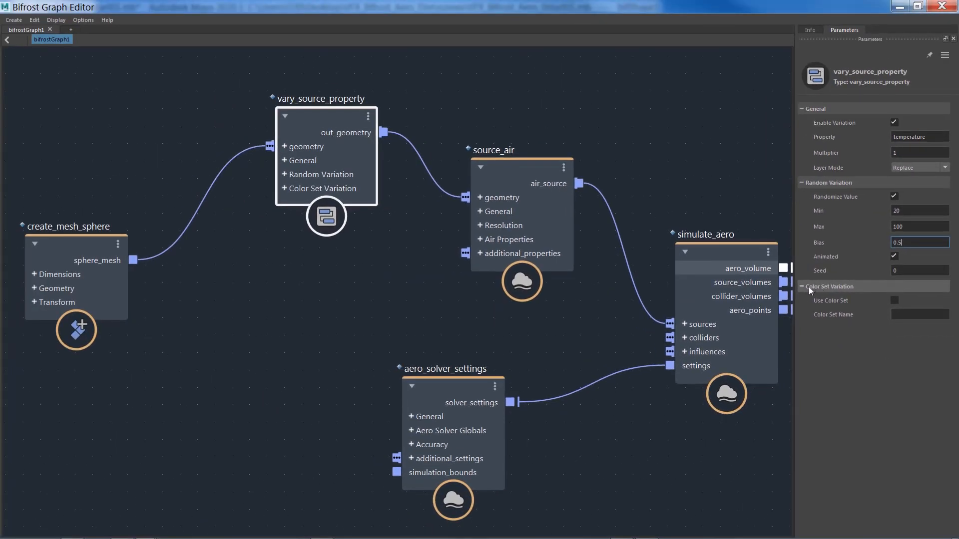
pyautogui.click(808, 287)
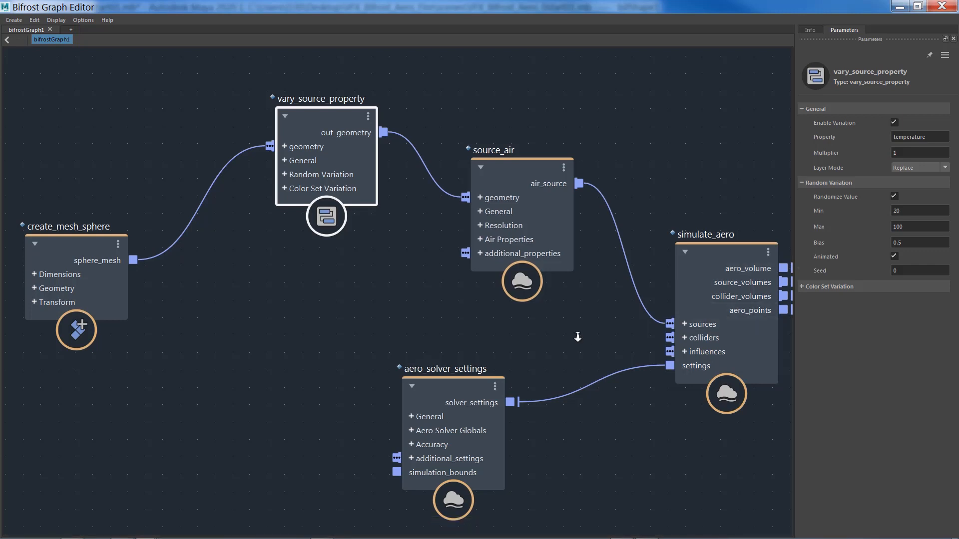
# Step: Set source_air's Fog Density to 20
pyautogui.scroll(-3, 574, 334)
pyautogui.moveTo(480, 345); pyautogui.dragTo(353, 299, button='middle')
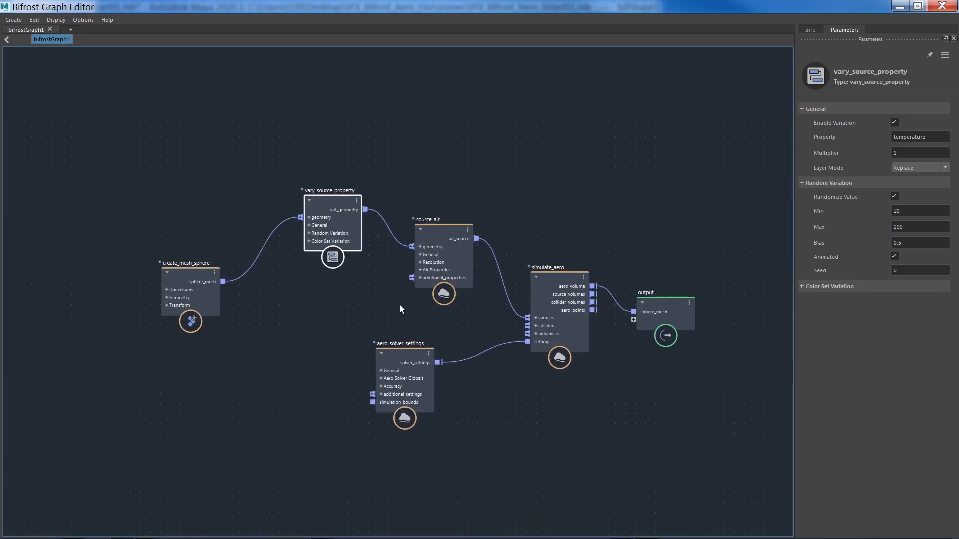
pyautogui.scroll(2, 397, 304)
pyautogui.scroll(2, 398, 303)
pyautogui.scroll(-1, 409, 310)
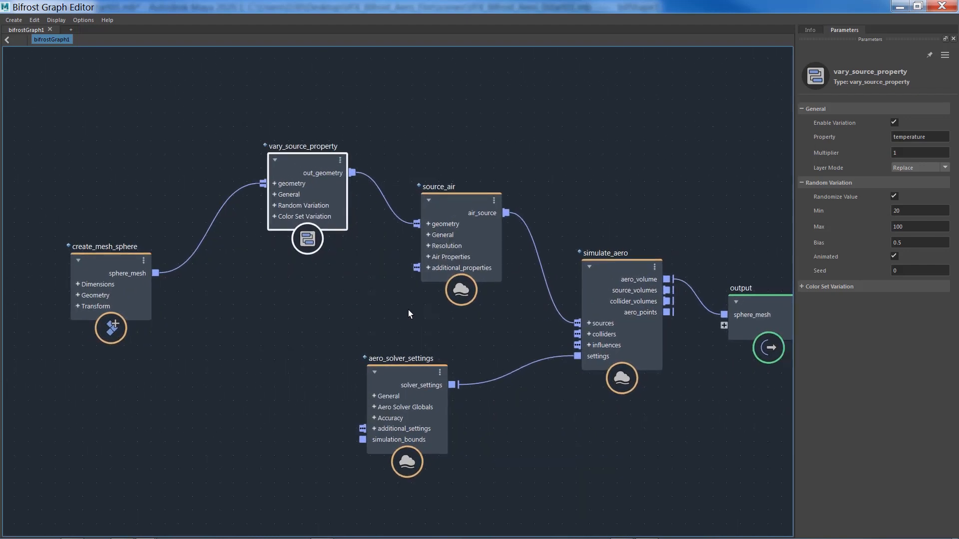
pyautogui.moveTo(373, 301); pyautogui.dragTo(344, 286, button='middle')
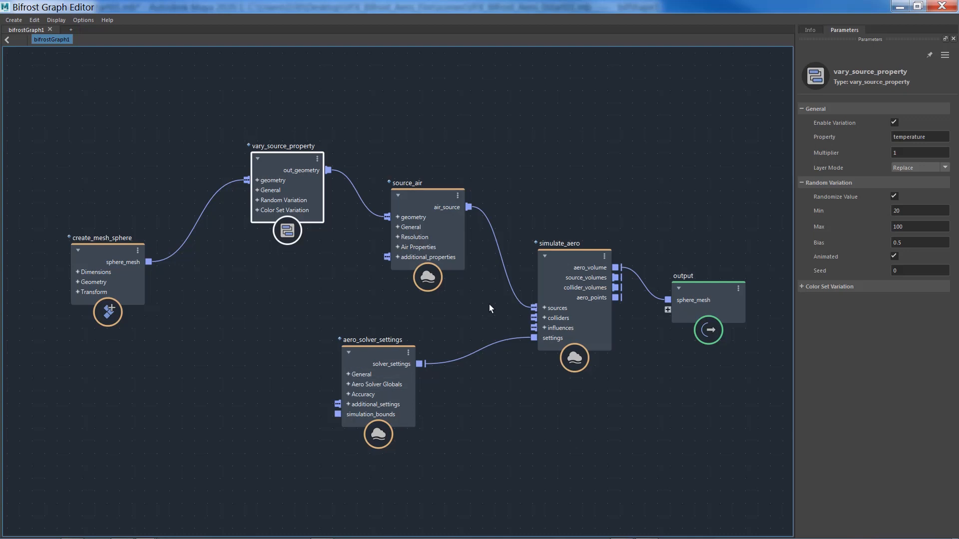
pyautogui.click(406, 192)
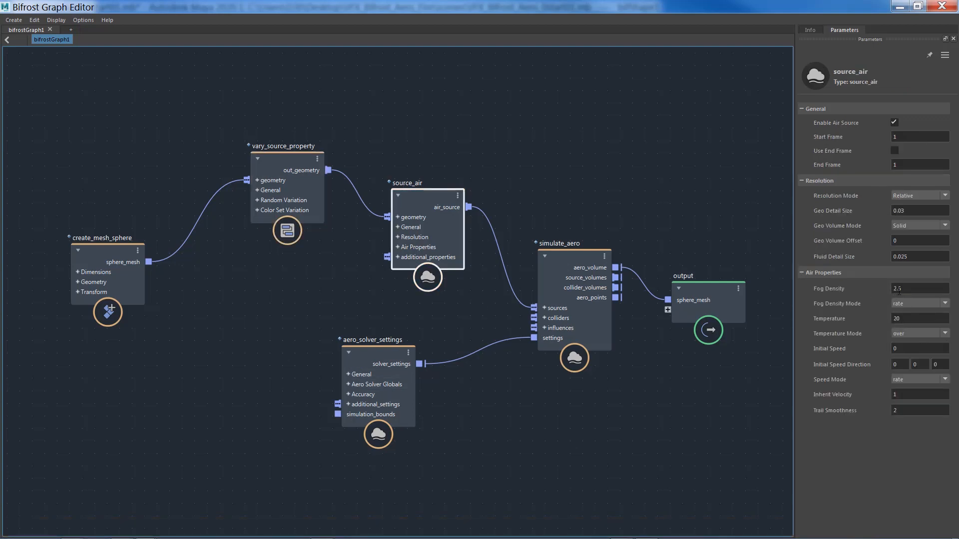
pyautogui.click(896, 289)
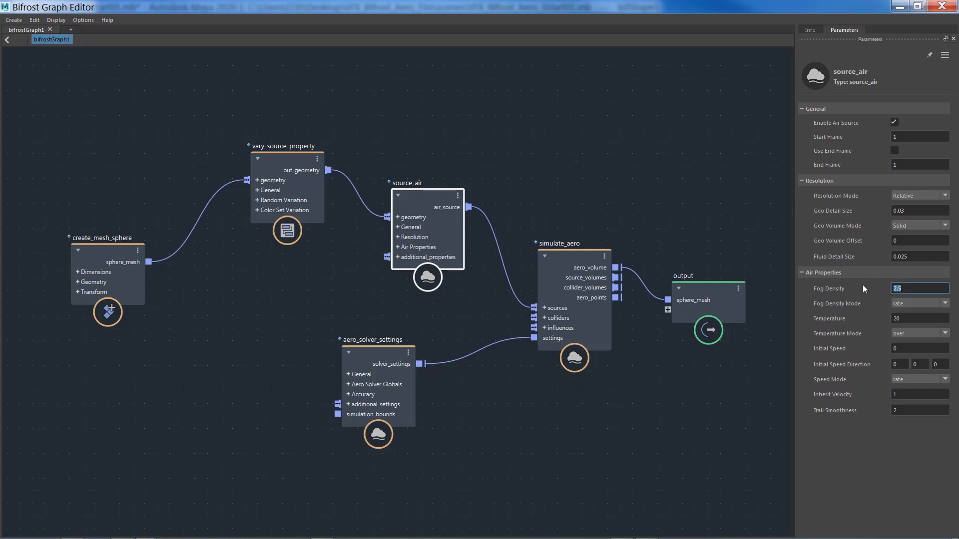
pyautogui.write('20')
# Step: Switch to the main Maya window and playblast the simulation with the existing playblast options
pyautogui.click(899, 7)
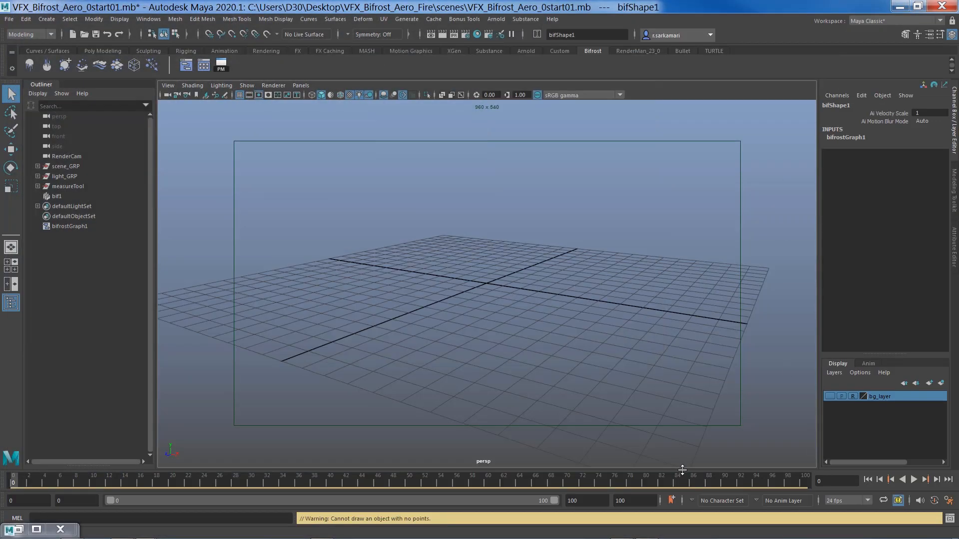
pyautogui.rightClick(532, 472)
pyautogui.click(637, 478)
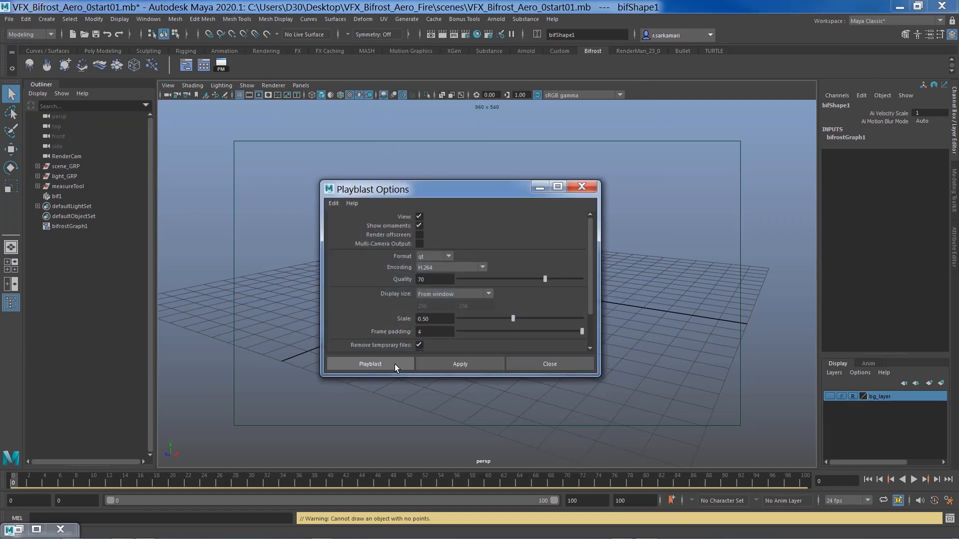
pyautogui.click(394, 364)
pyautogui.click(451, 280)
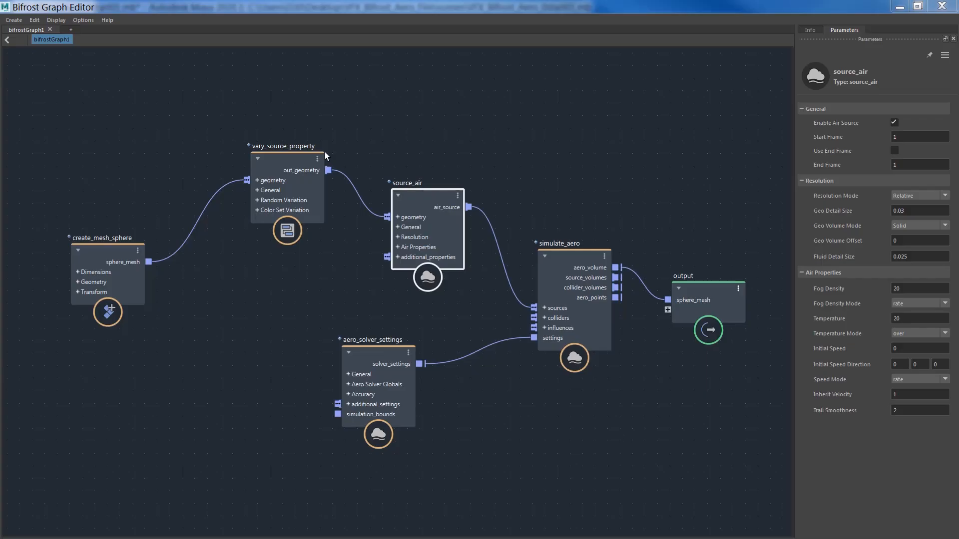
# Step: Inspect the internal network of the vary_source_property compound and return to bifrostGraph1
pyautogui.moveTo(279, 161); pyautogui.dragTo(281, 160)
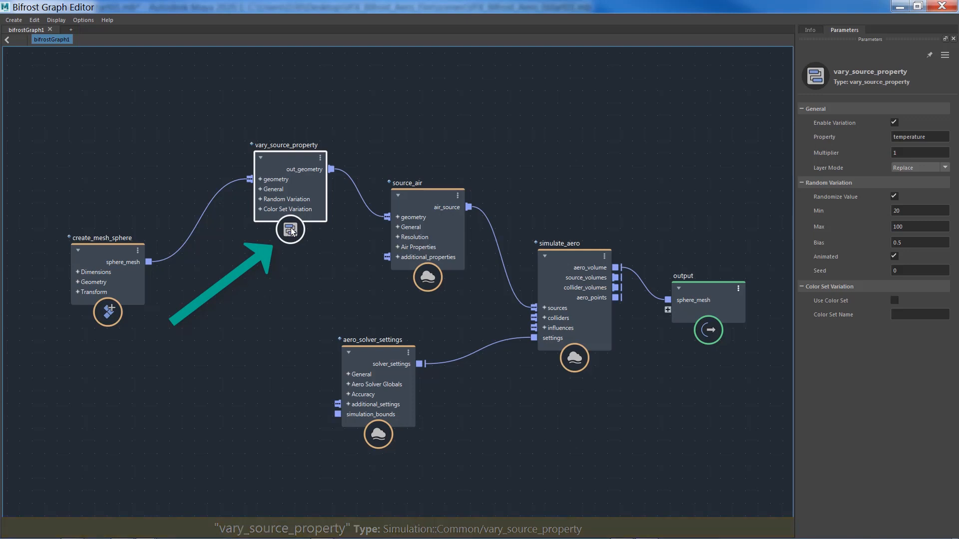
pyautogui.doubleClick(282, 163)
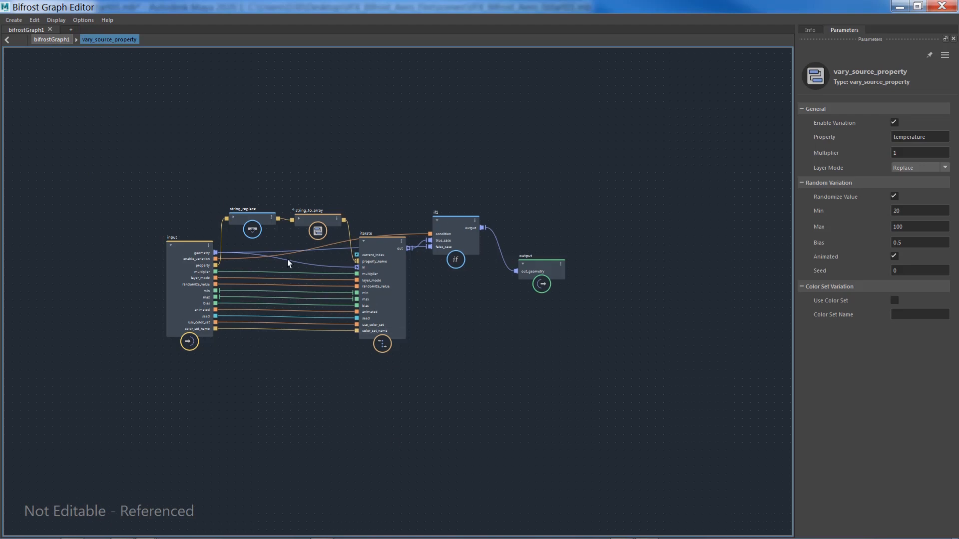
pyautogui.click(51, 39)
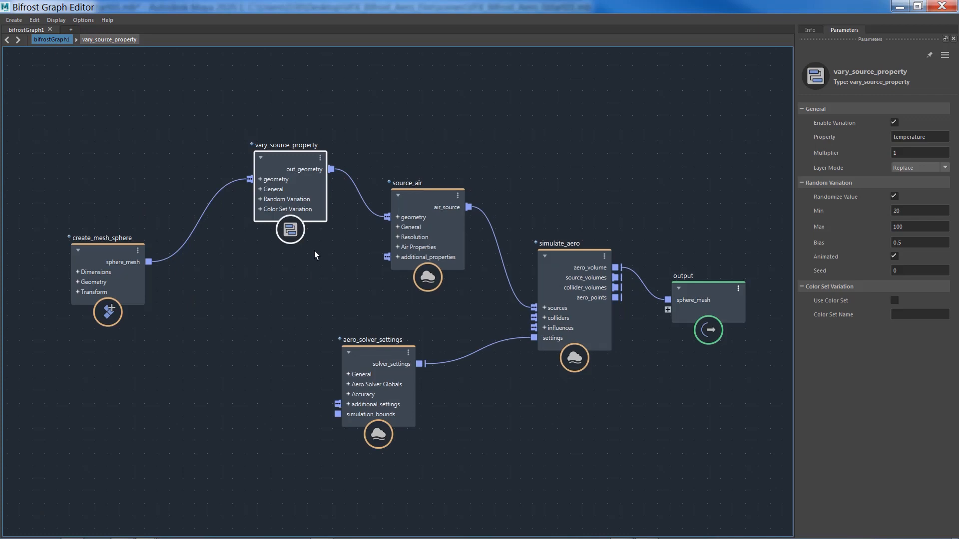
# Step: Paste the copied noise_operator compound into empty space below create_mesh_sphere
pyautogui.click(199, 382)
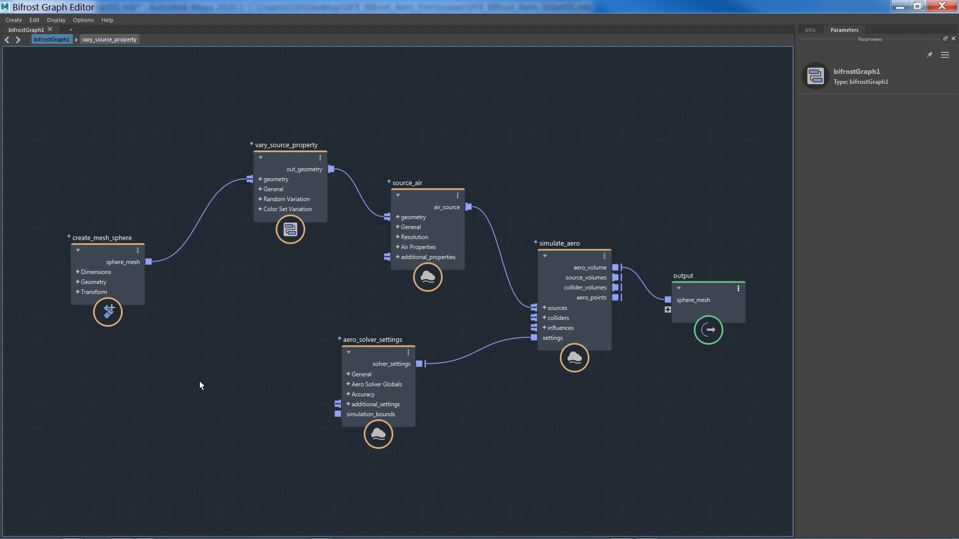
pyautogui.hotkey('ctrl', 'v')
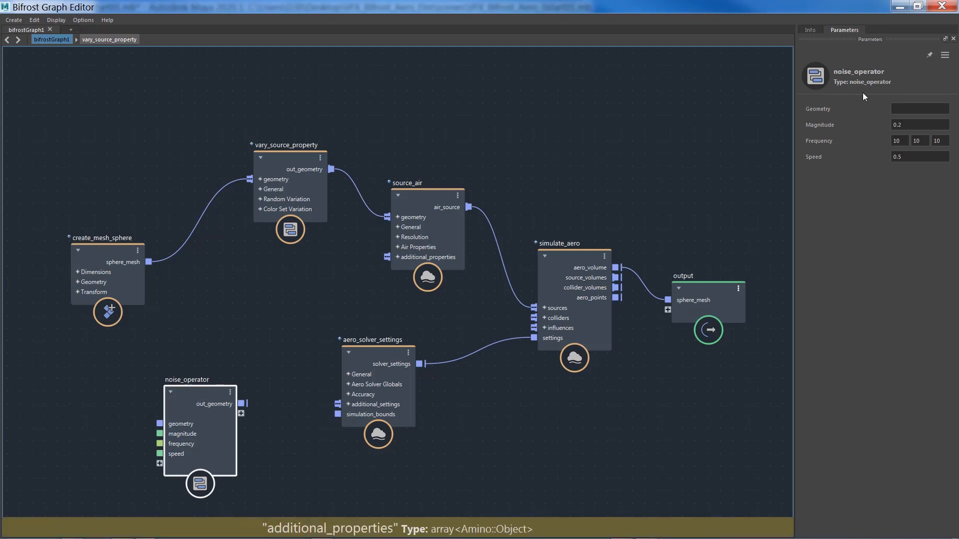
pyautogui.moveTo(196, 392); pyautogui.dragTo(191, 351)
# Step: Open the noise_operator compound, auto-arrange all its internal nodes and raise curl_noise slightly
pyautogui.doubleClick(190, 350)
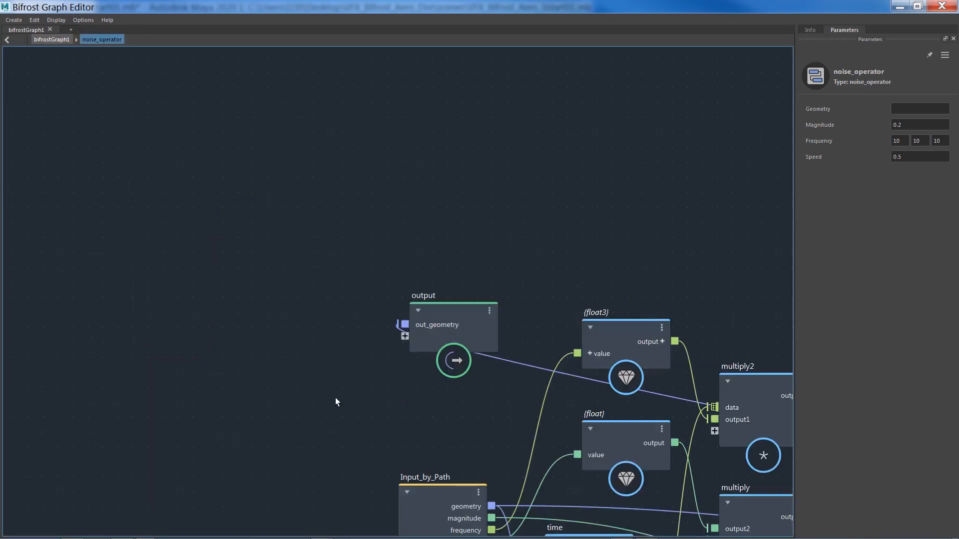
pyautogui.keyDown('alt'); pyautogui.moveTo(395, 396); pyautogui.dragTo(86, 263, button='middle'); pyautogui.keyUp('alt')
pyautogui.keyDown('alt'); pyautogui.moveTo(589, 373); pyautogui.dragTo(509, 366, button='right'); pyautogui.keyUp('alt')
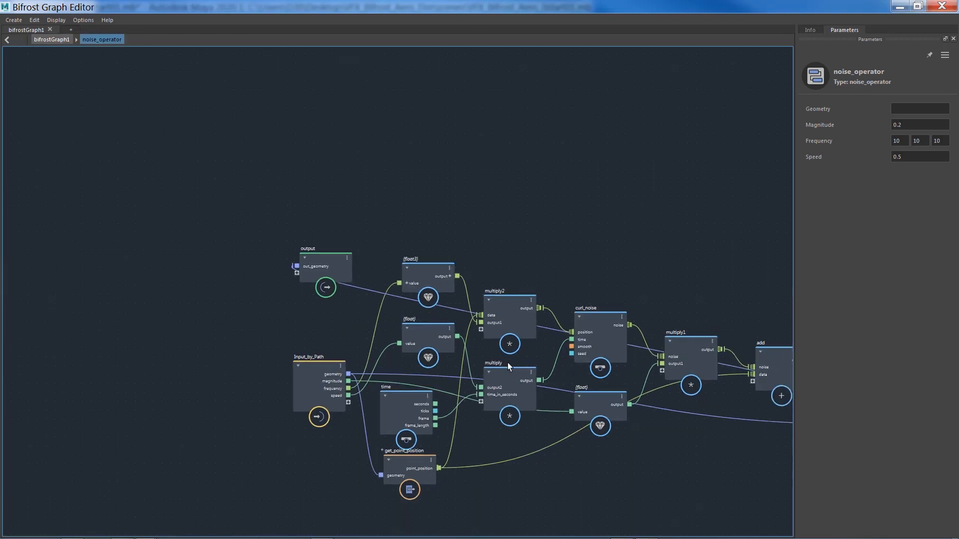
pyautogui.keyDown('alt'); pyautogui.moveTo(459, 350); pyautogui.dragTo(271, 305, button='middle'); pyautogui.keyUp('alt')
pyautogui.moveTo(68, 158); pyautogui.dragTo(778, 497)
pyautogui.press('l')
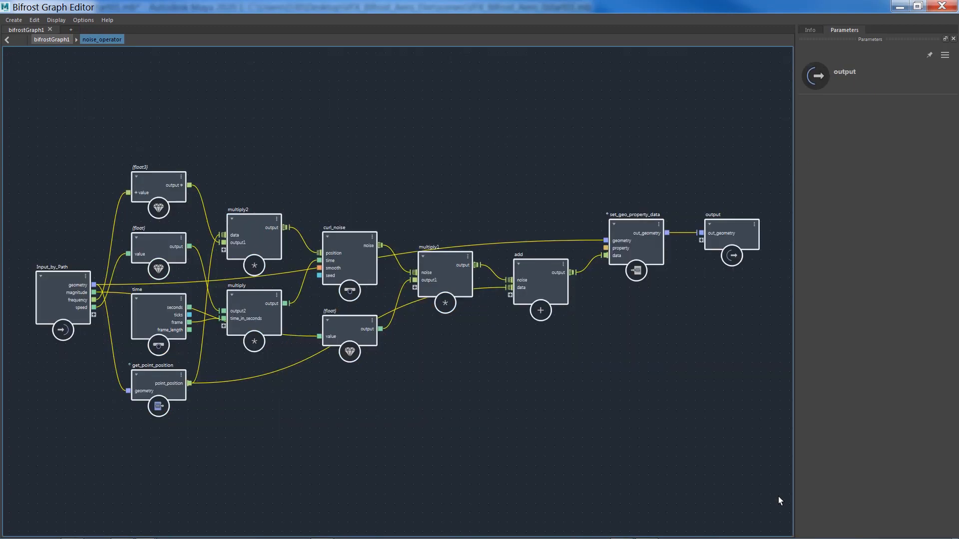
pyautogui.click(392, 464)
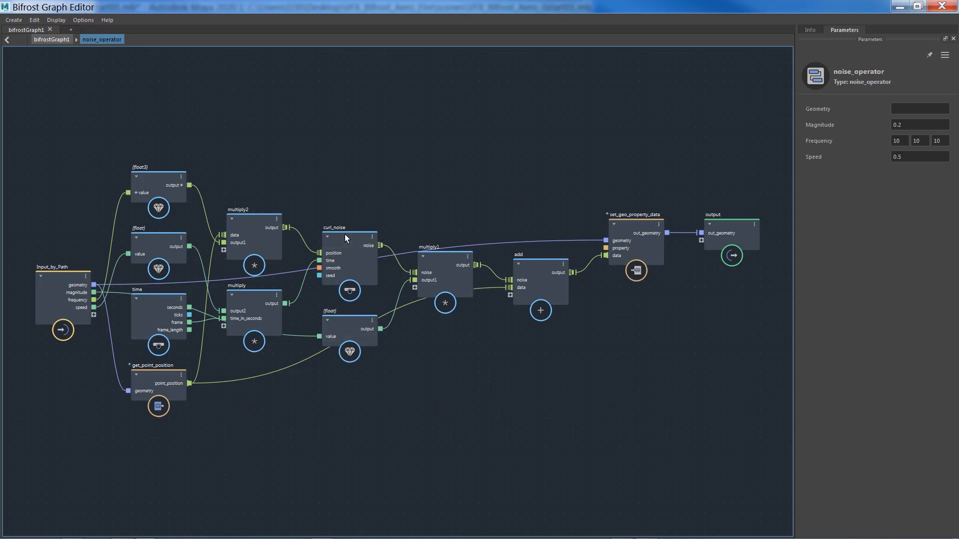
pyautogui.moveTo(345, 235); pyautogui.dragTo(344, 216)
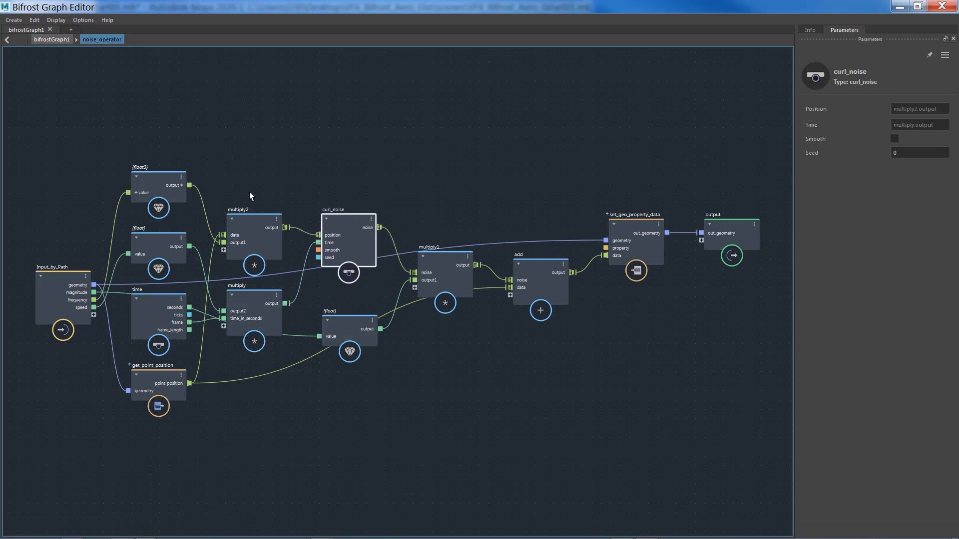
# Step: Return to bifrostGraph1 and place noise_operator between create_mesh_sphere and vary_source_property, moving create_mesh_sphere aside to make room
pyautogui.click(38, 40)
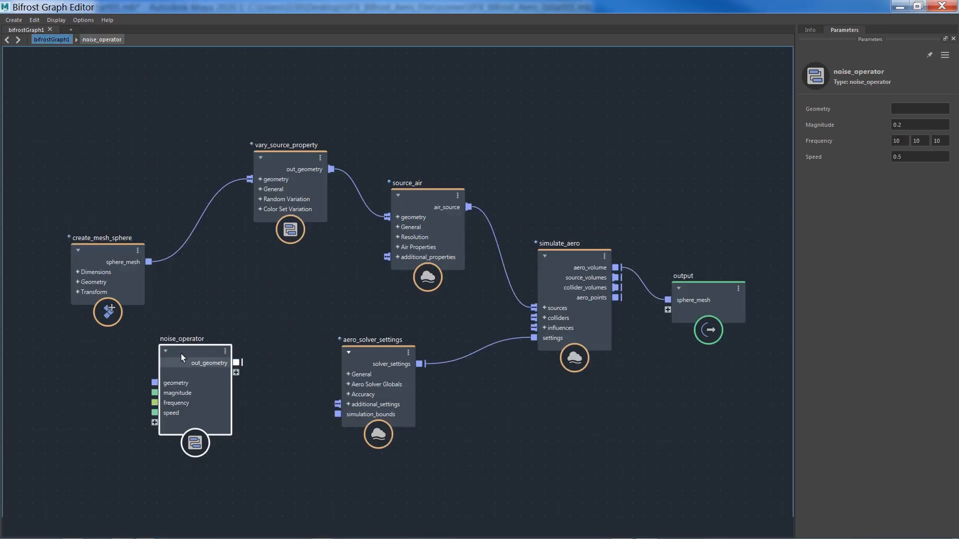
pyautogui.moveTo(185, 354); pyautogui.dragTo(211, 352)
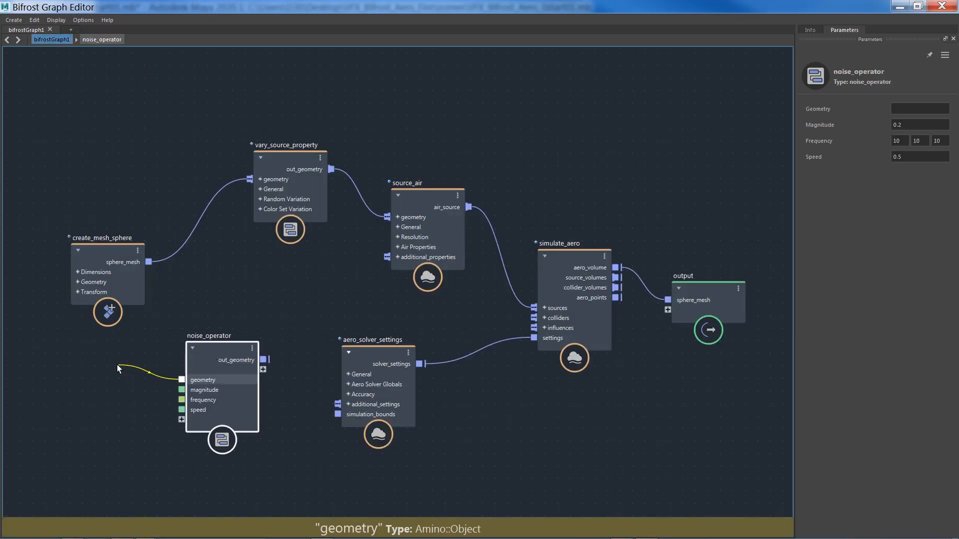
pyautogui.moveTo(117, 365); pyautogui.dragTo(77, 233)
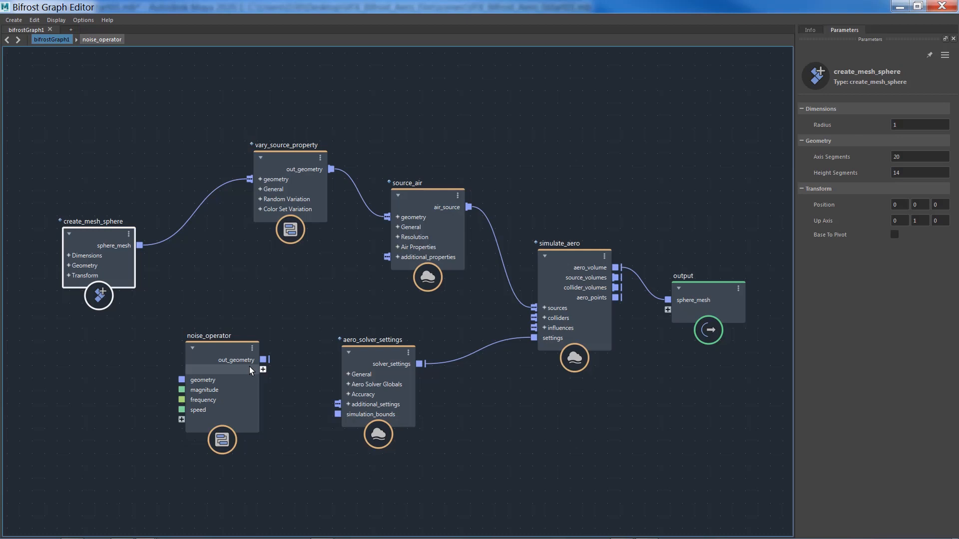
pyautogui.moveTo(249, 367); pyautogui.dragTo(259, 273)
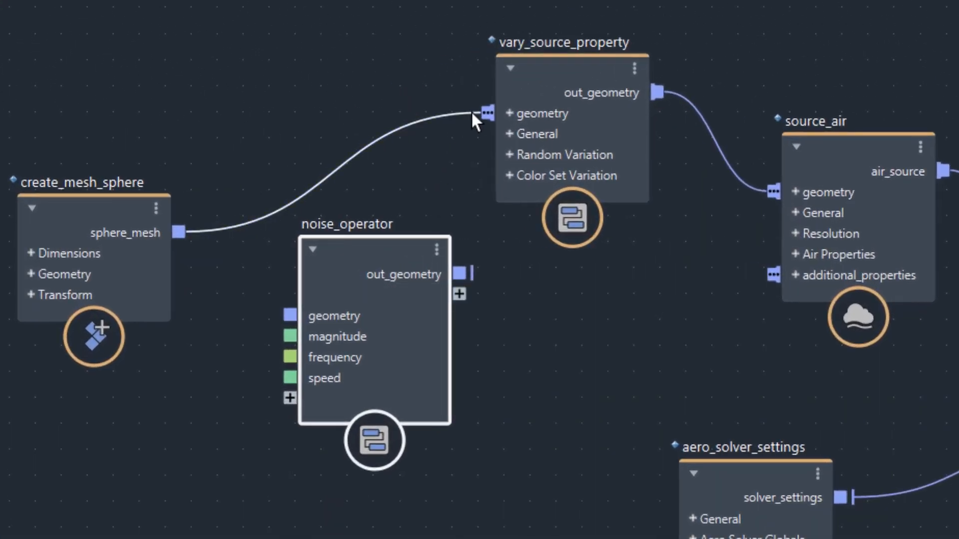
# Step: Reroute sphere_mesh into noise_operator's geometry port, connect its out_geometry to vary_source_property's geometry, and line noise_operator up with its neighbours
pyautogui.moveTo(471, 110); pyautogui.dragTo(280, 308)
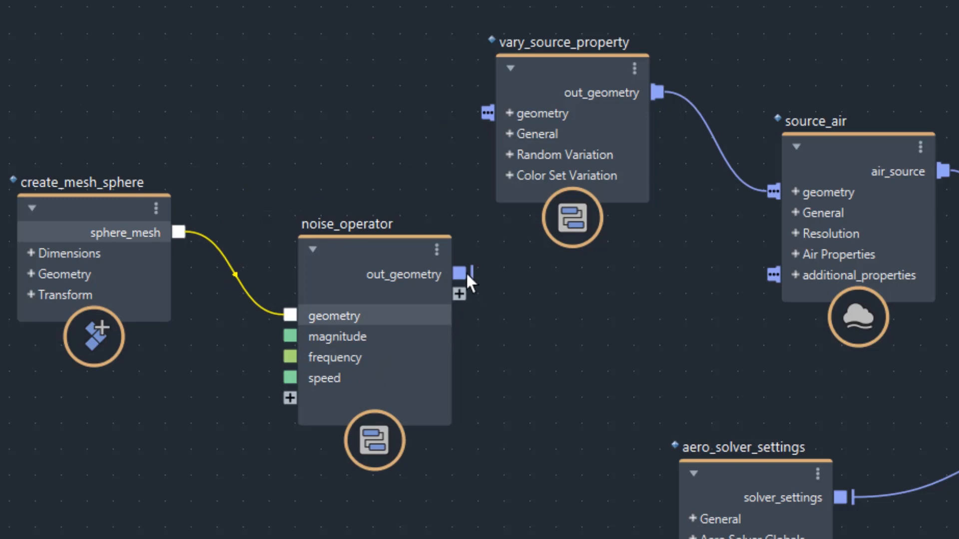
pyautogui.moveTo(472, 274); pyautogui.dragTo(487, 113)
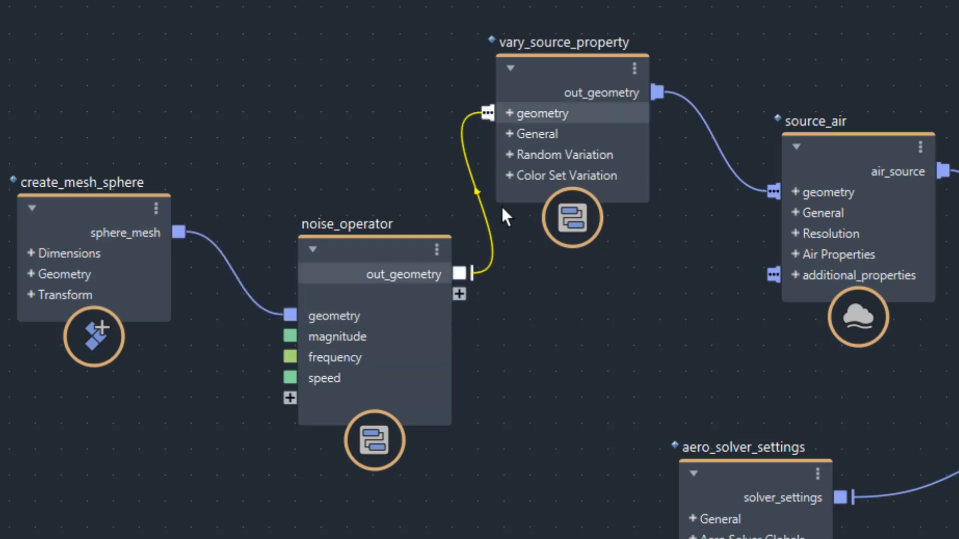
pyautogui.click(340, 248)
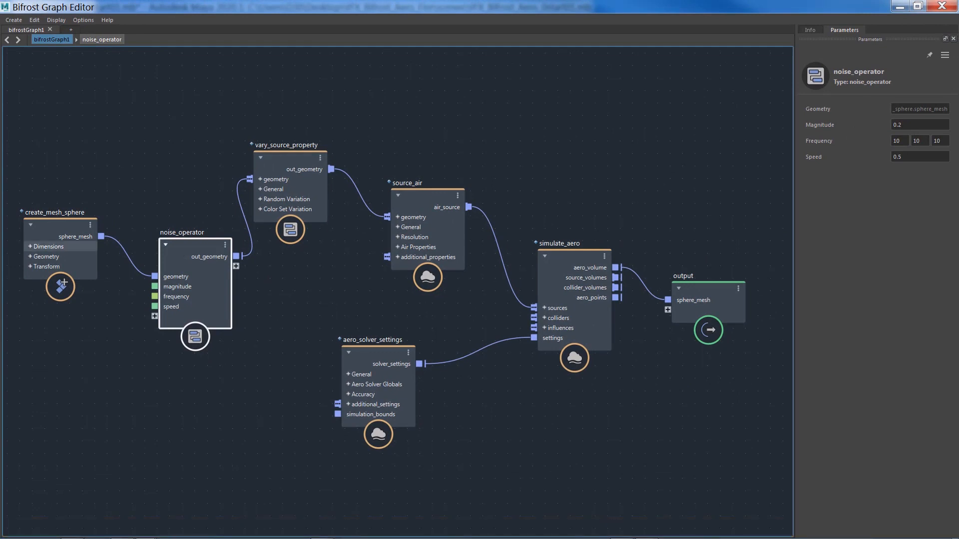
pyautogui.moveTo(904, 125); pyautogui.dragTo(889, 127)
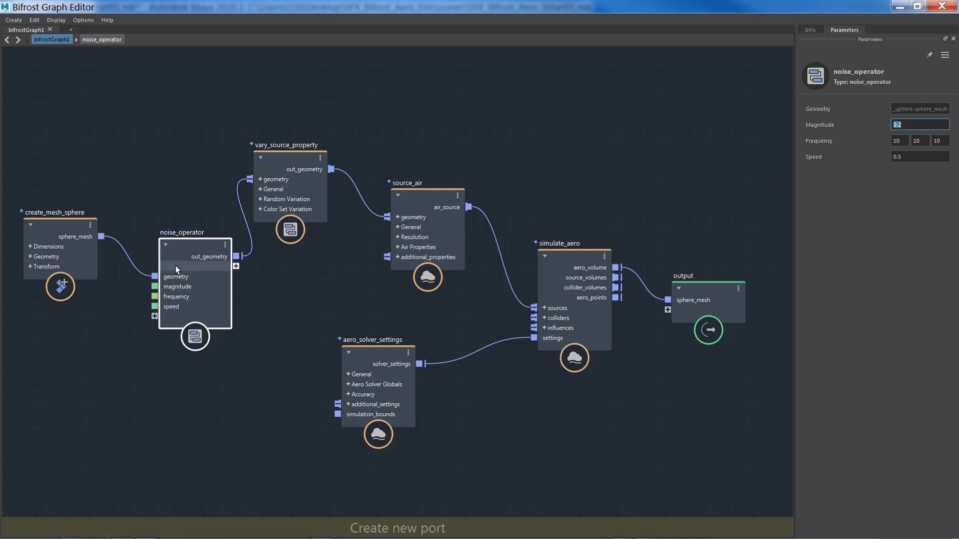
pyautogui.moveTo(185, 246); pyautogui.dragTo(169, 209)
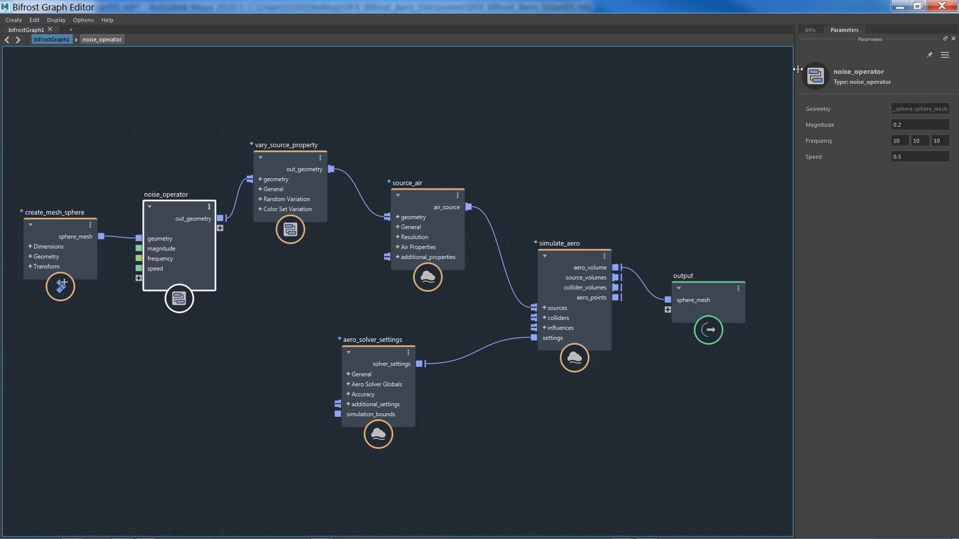
# Step: Switch to the main Maya window and play the timeline to check the simulation with noise_operator connected
pyautogui.click(900, 6)
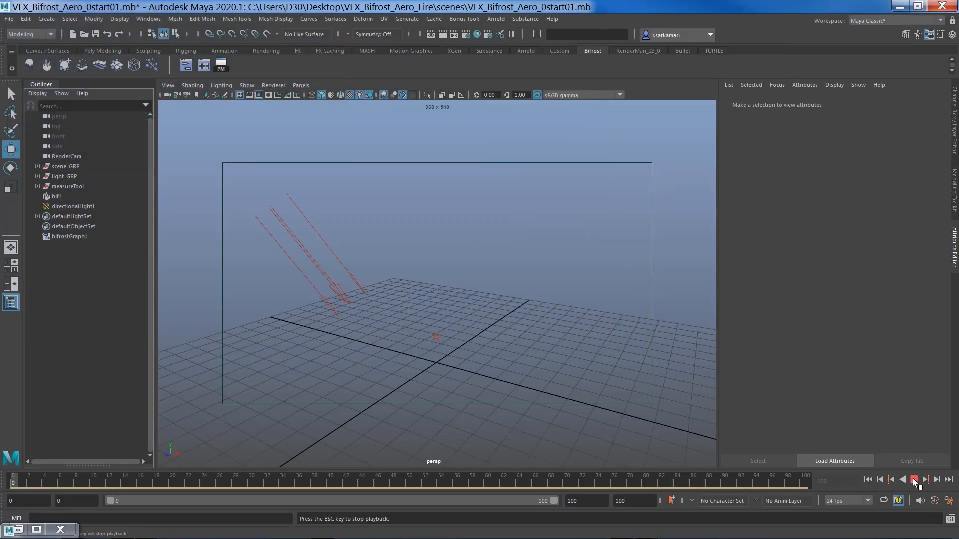
pyautogui.click(913, 480)
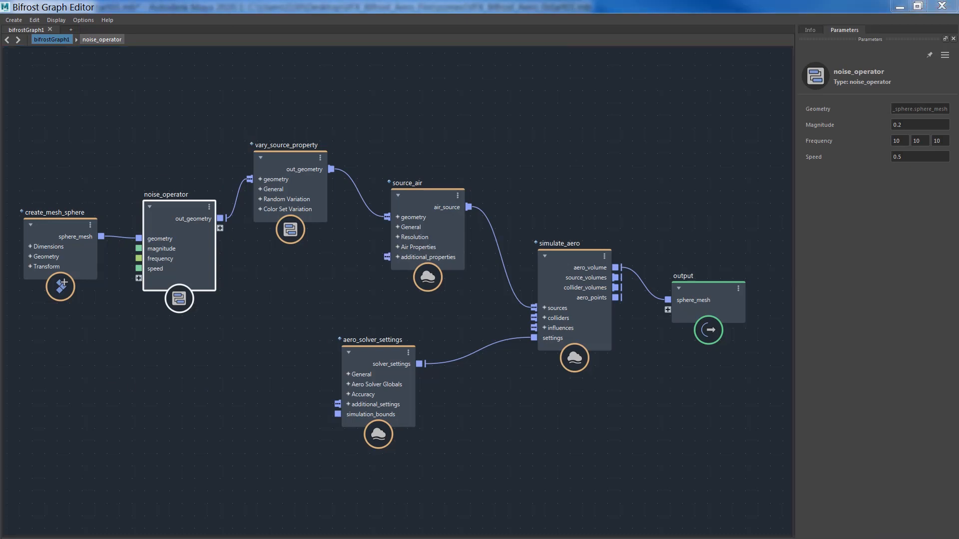
# Step: Paste the copied randomize_operator compound into bifrostGraph1 and place it directly below create_mesh_sphere
pyautogui.click(140, 386)
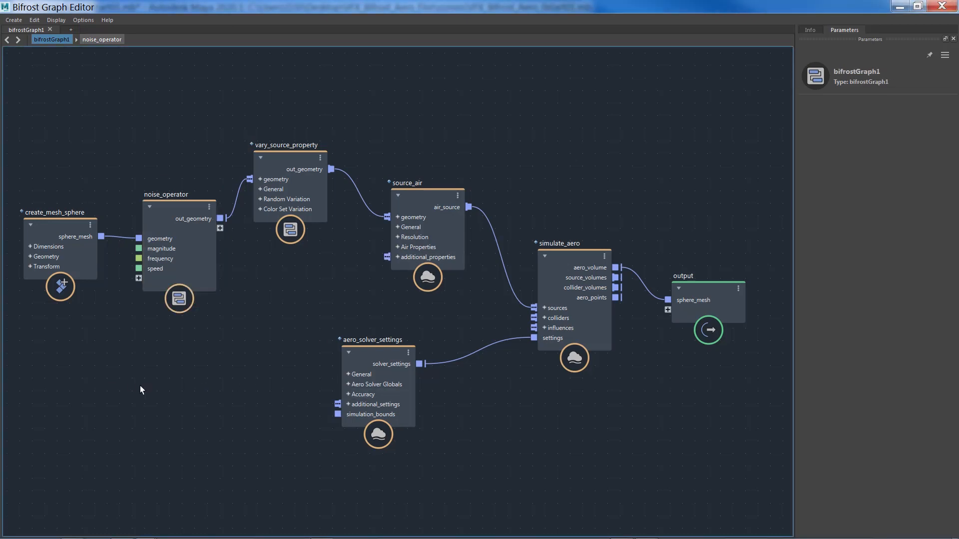
pyautogui.hotkey('ctrl', 'v')
pyautogui.moveTo(144, 401); pyautogui.dragTo(56, 335)
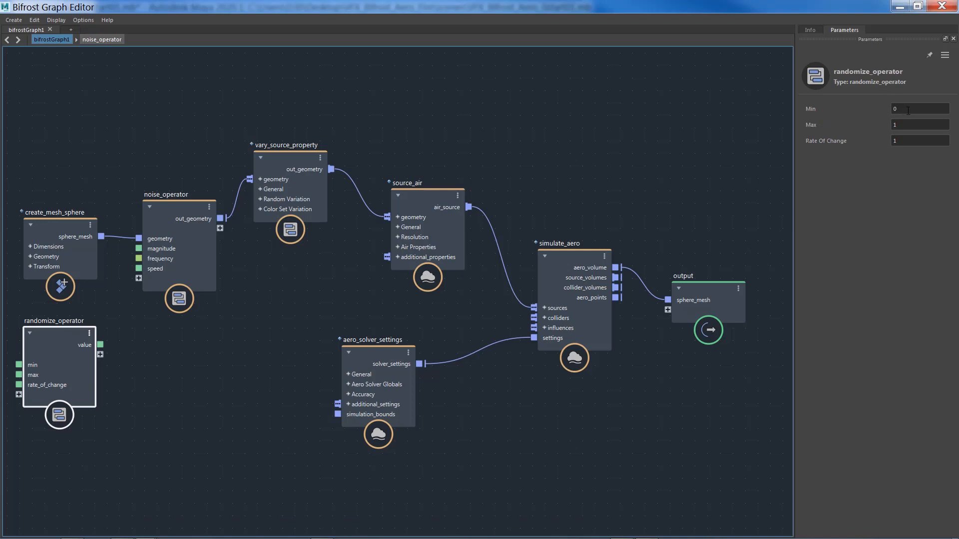
# Step: Expand the General and Random Variation port groups on vary_source_property to expose its multiplier port
pyautogui.click(191, 209)
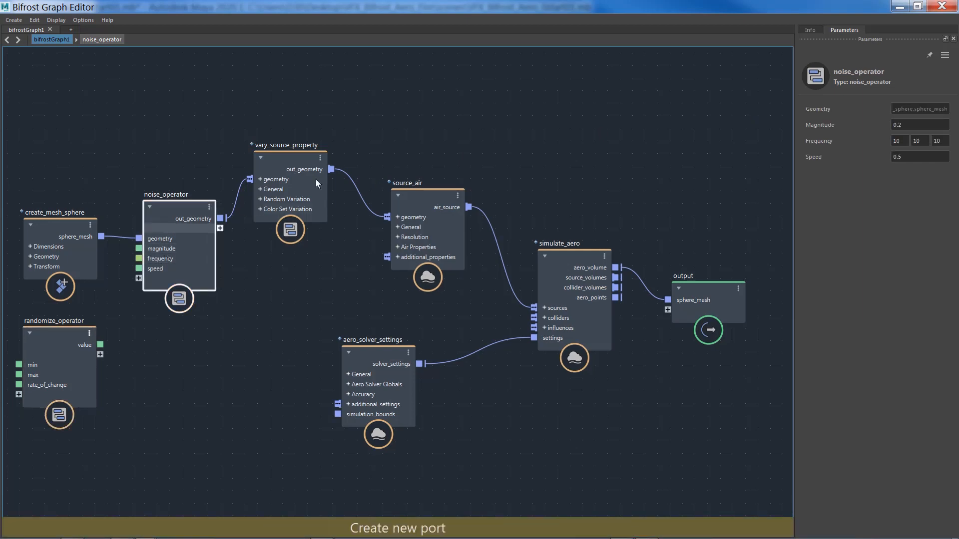
pyautogui.click(260, 199)
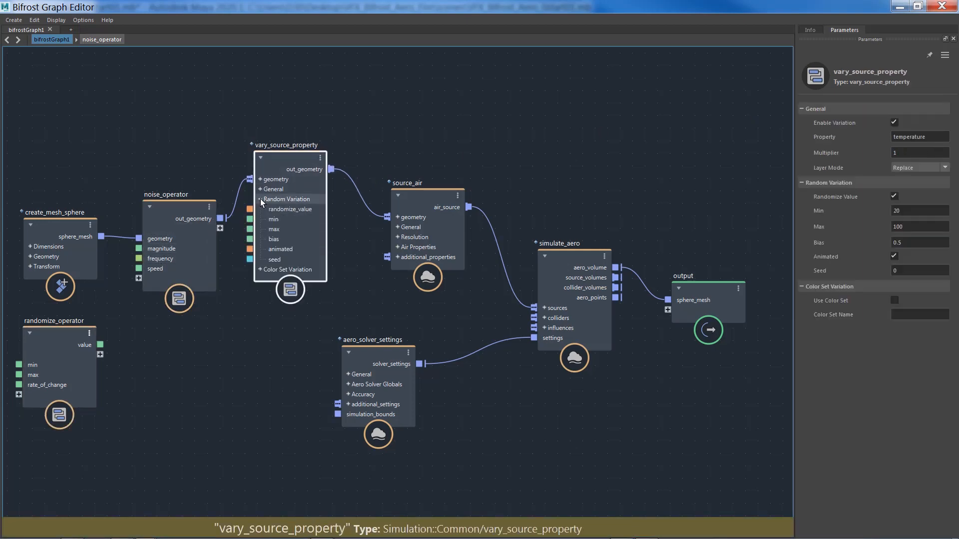
pyautogui.click(259, 189)
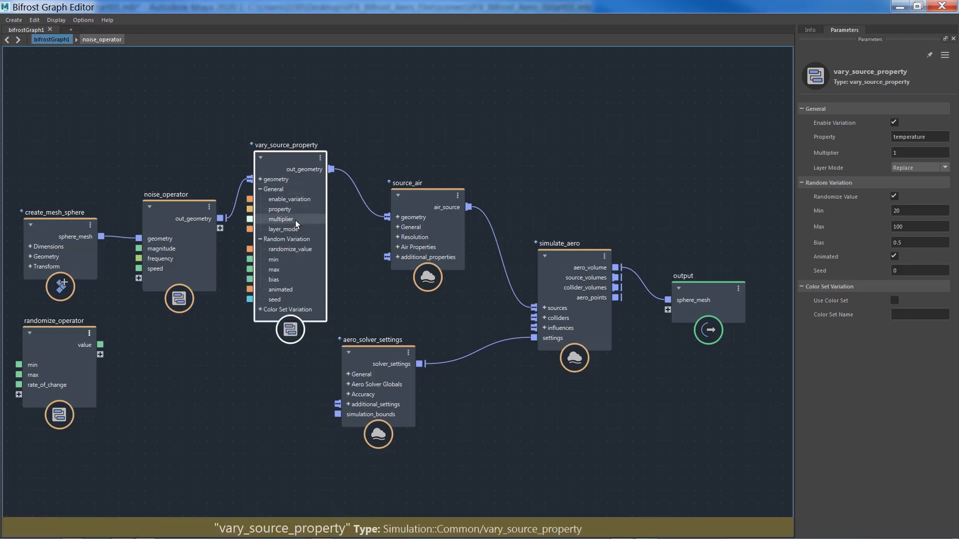
pyautogui.rightClick(898, 154)
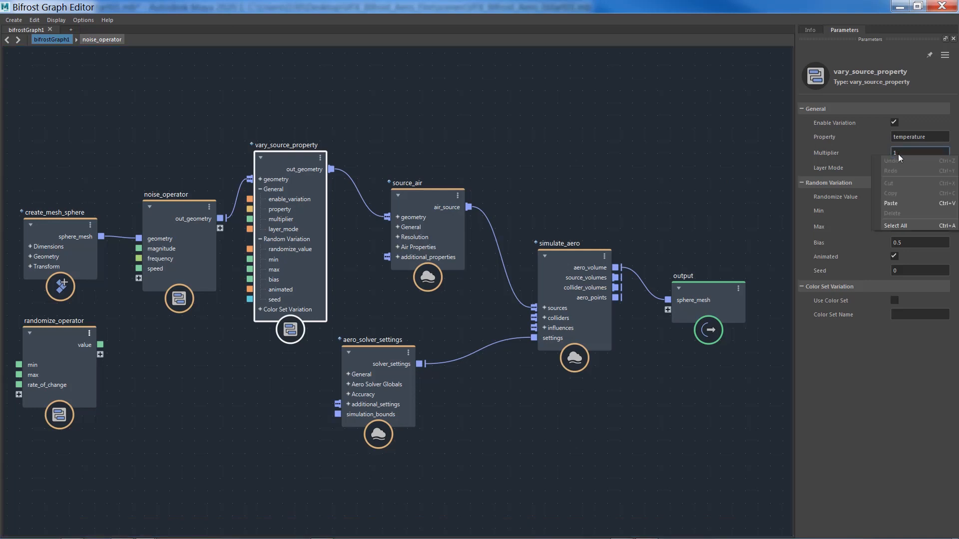
# Step: Place randomize_operator below noise_operator, shift noise_operator and create_mesh_sphere to make room, and connect randomize_operator's value to vary_source_property's multiplier
pyautogui.moveTo(49, 335); pyautogui.dragTo(155, 365)
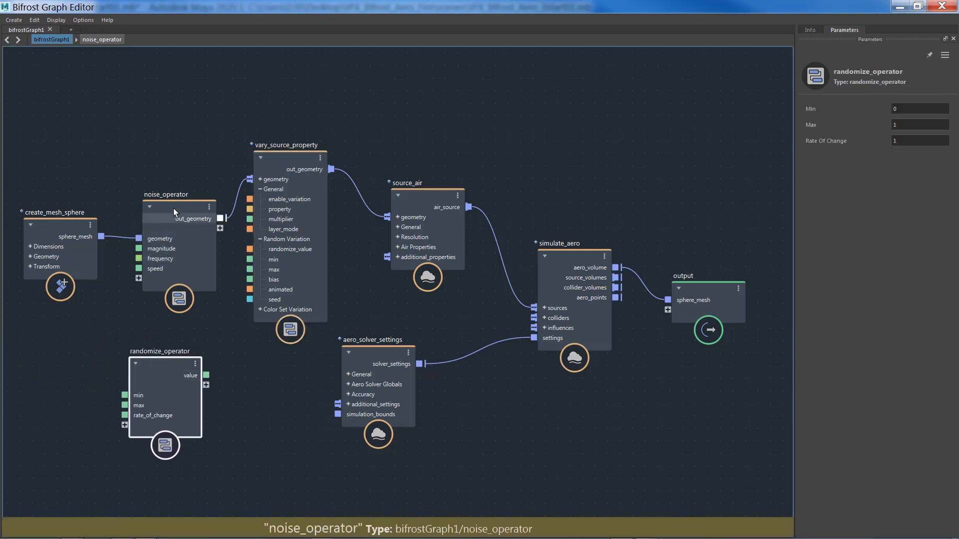
pyautogui.moveTo(173, 208); pyautogui.dragTo(141, 150)
pyautogui.moveTo(58, 227); pyautogui.dragTo(35, 157)
pyautogui.moveTo(161, 369); pyautogui.dragTo(142, 308)
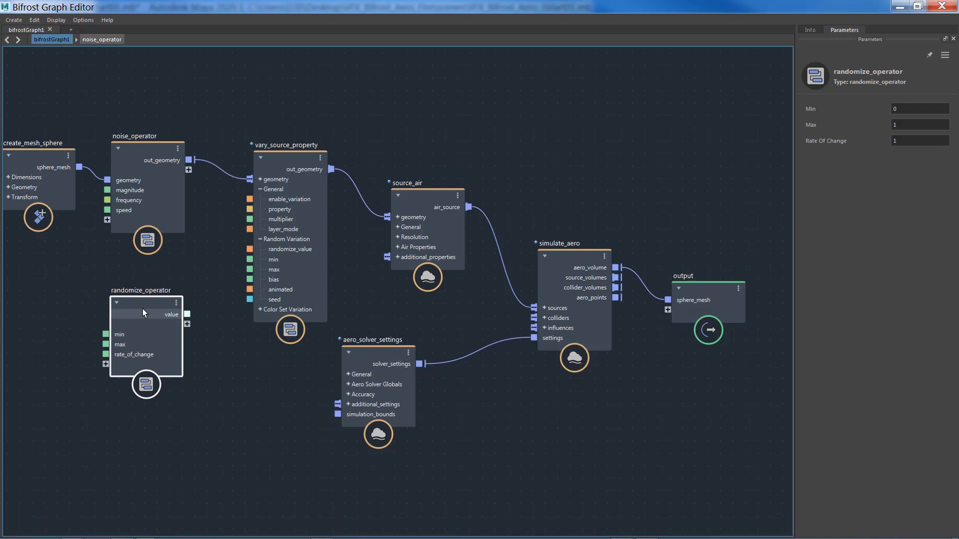
pyautogui.moveTo(142, 309)
pyautogui.mouseDown()
pyautogui.moveTo(102, 295)
pyautogui.moveTo(144, 298)
pyautogui.mouseUp()
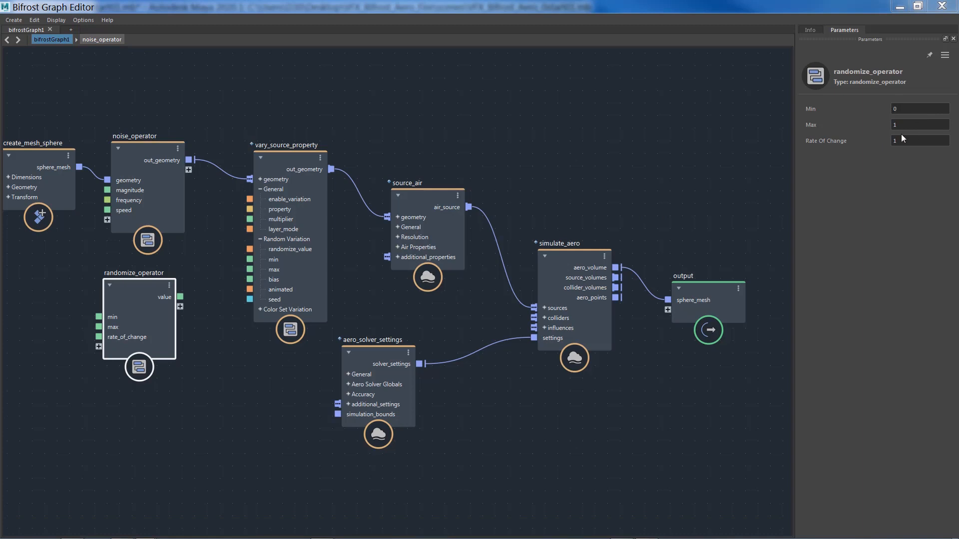
pyautogui.moveTo(180, 296); pyautogui.dragTo(250, 217)
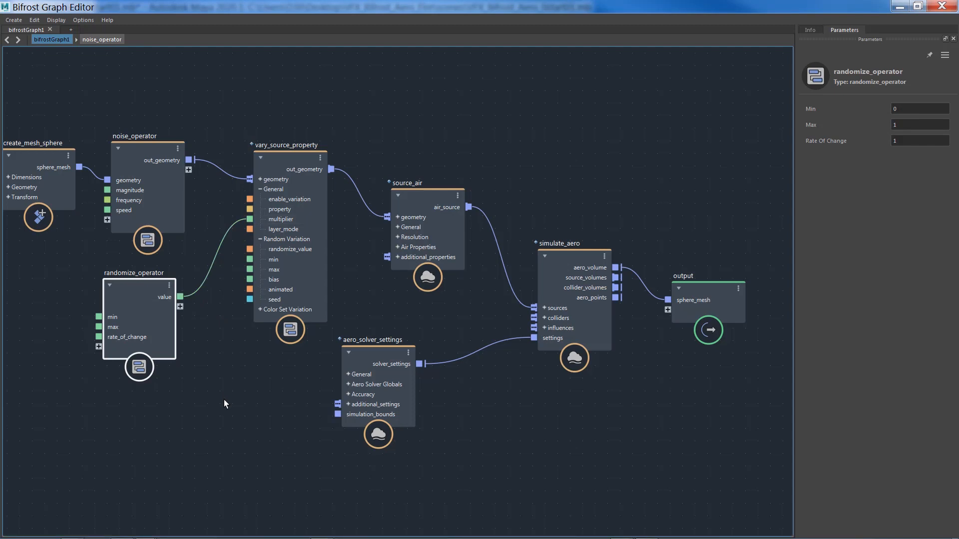
pyautogui.click(274, 158)
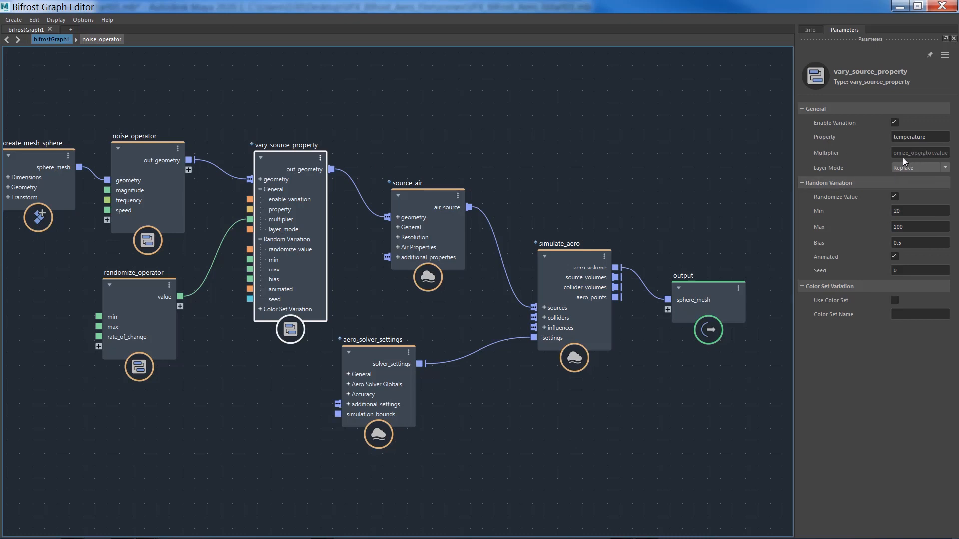
# Step: Spread source_air upward and aero_solver_settings downward to clear space in the middle of the graph
pyautogui.click(426, 200)
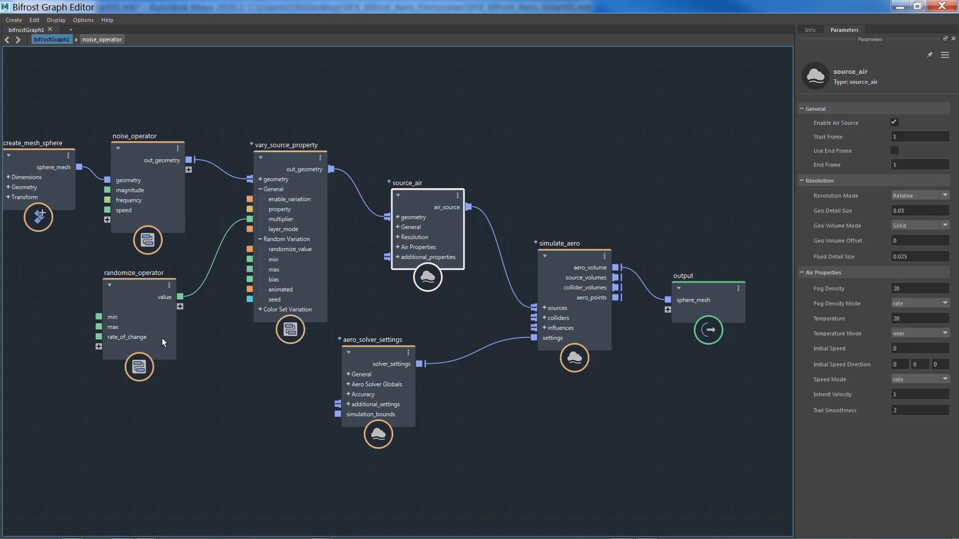
pyautogui.scroll(-1, 286, 291)
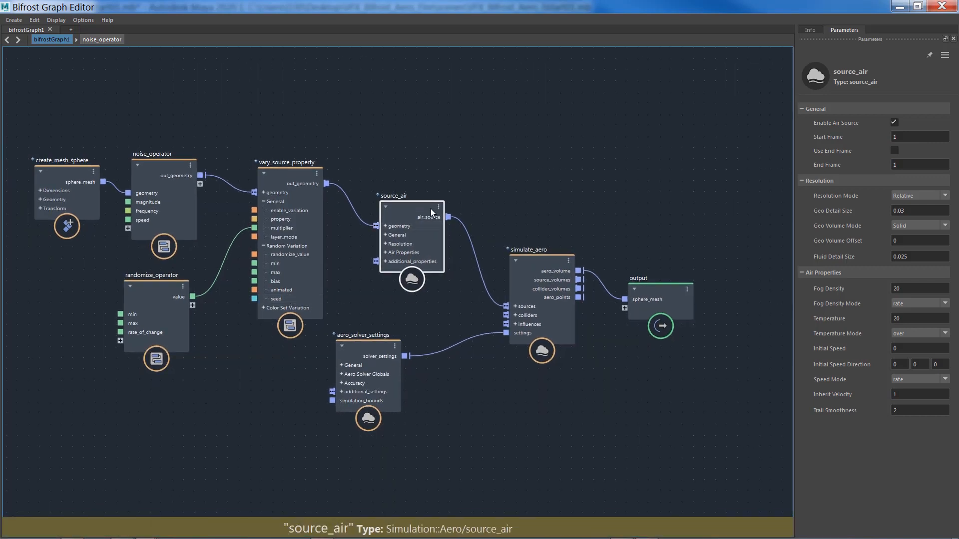
pyautogui.moveTo(417, 208); pyautogui.dragTo(427, 135)
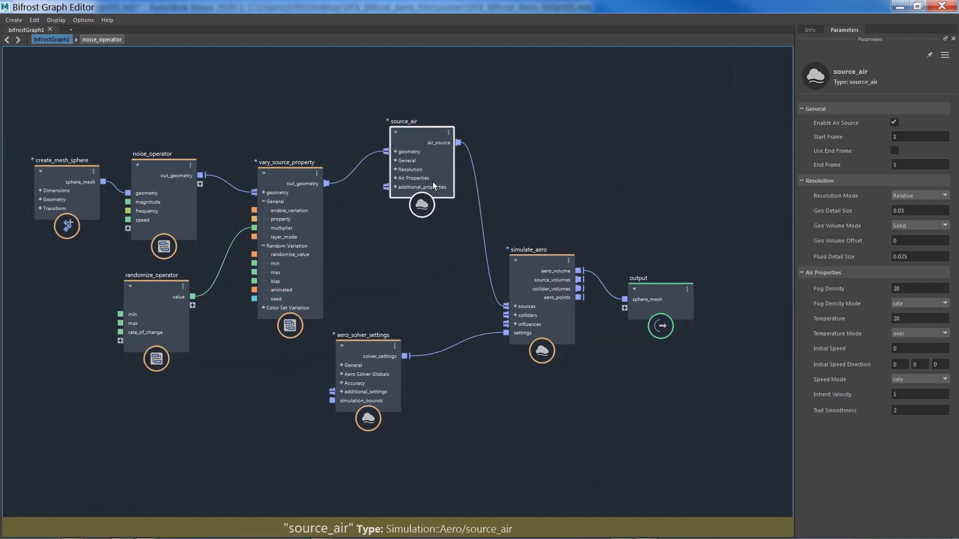
pyautogui.moveTo(376, 344); pyautogui.dragTo(437, 438)
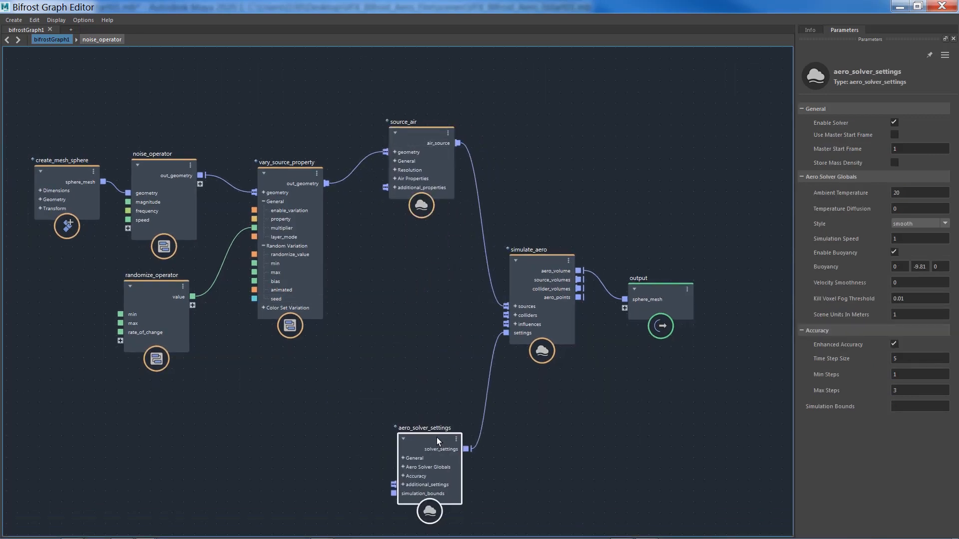
# Step: Add a source_fuel node below vary_source_property and connect its fuel_source output to source_air's additional_properties
pyautogui.click(308, 437)
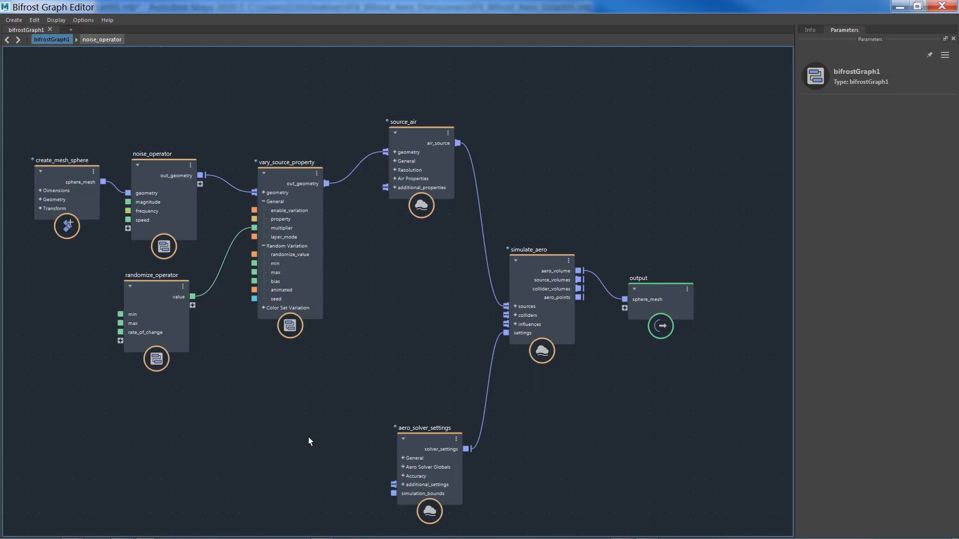
pyautogui.press('Tab')
pyautogui.write('fue')
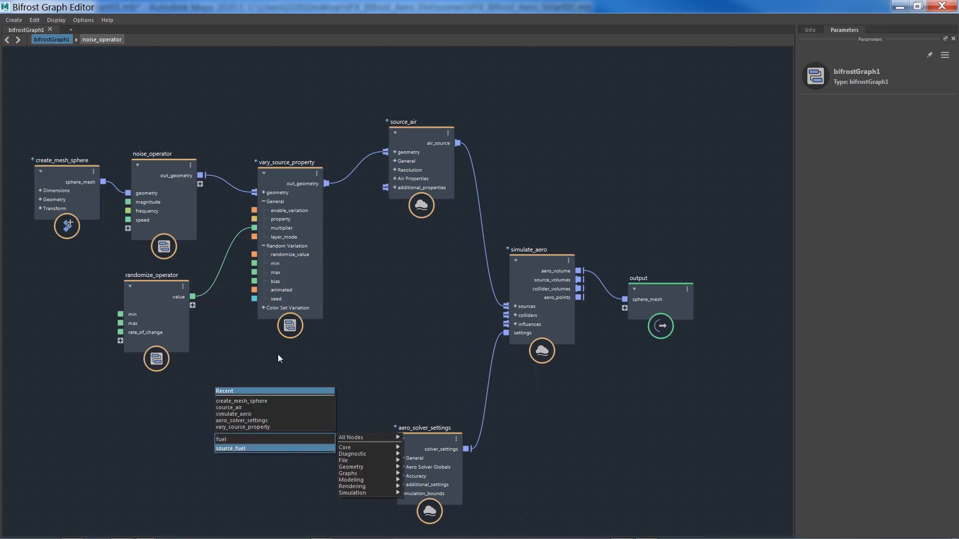
pyautogui.click(230, 448)
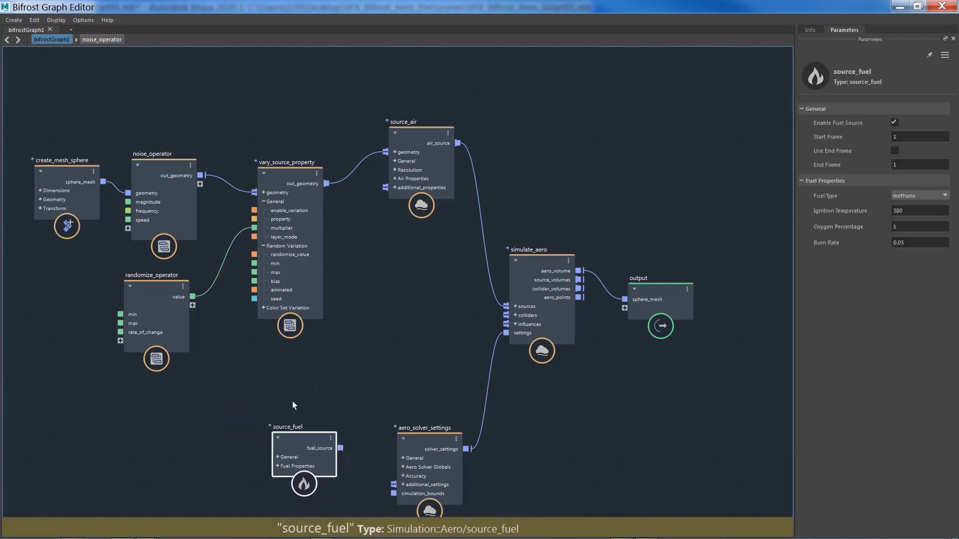
pyautogui.moveTo(325, 457); pyautogui.dragTo(512, 303)
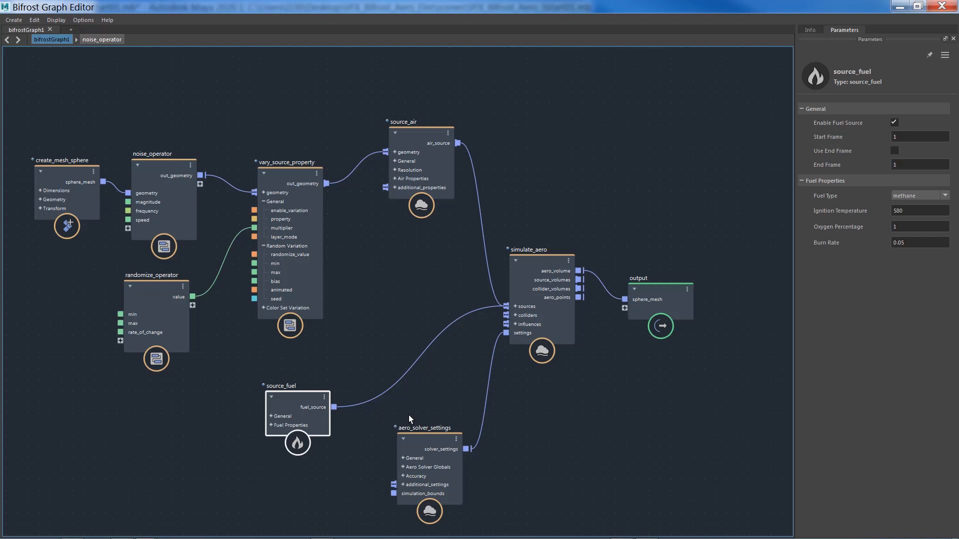
pyautogui.moveTo(492, 306); pyautogui.dragTo(383, 188)
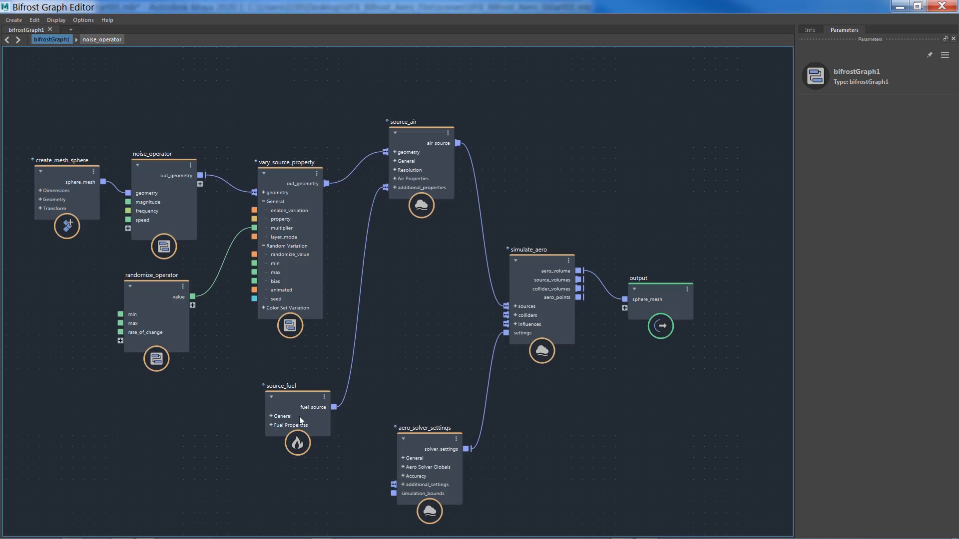
pyautogui.moveTo(294, 402); pyautogui.dragTo(280, 384)
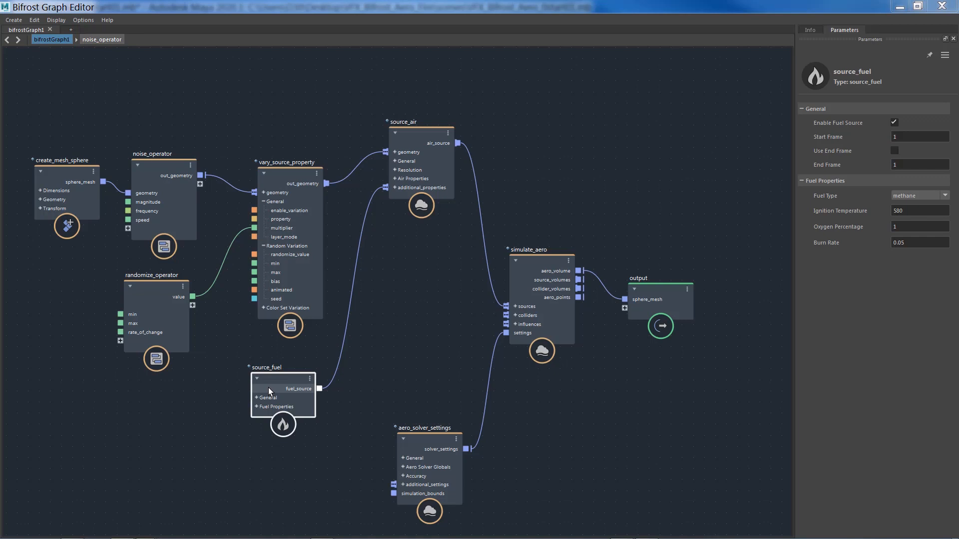
# Step: Choose methane as source_fuel's fuel type, and set its ignition temperature to 20 and burn rate to 0.01
pyautogui.click(907, 197)
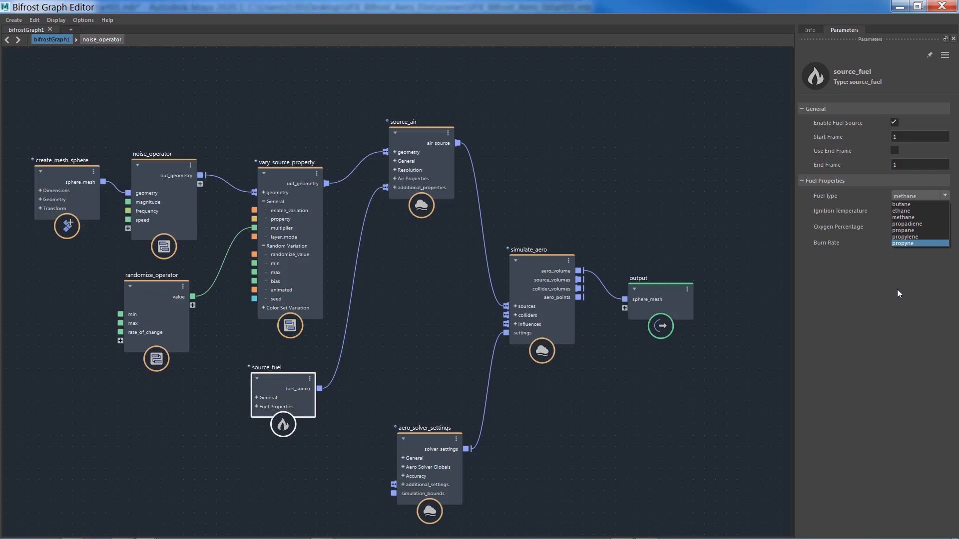
pyautogui.click(901, 218)
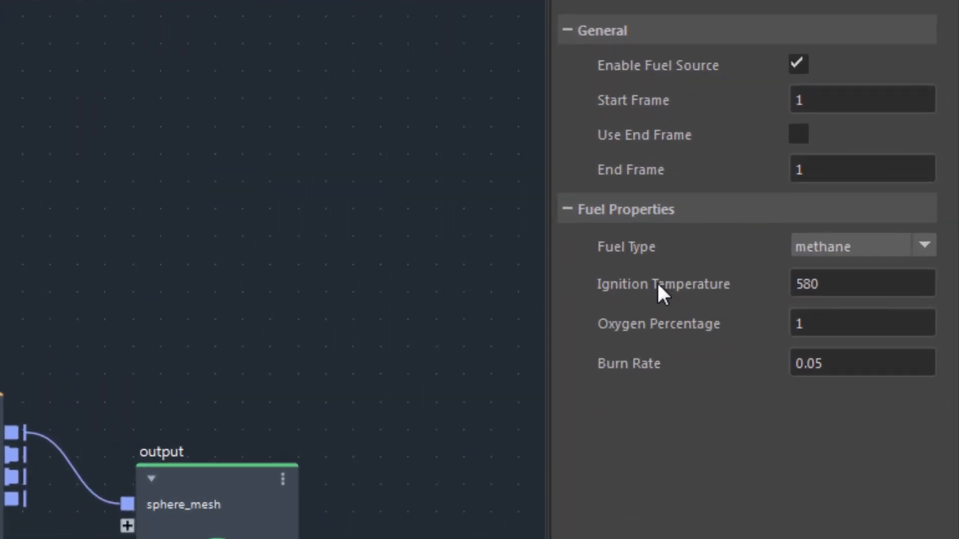
pyautogui.doubleClick(845, 283)
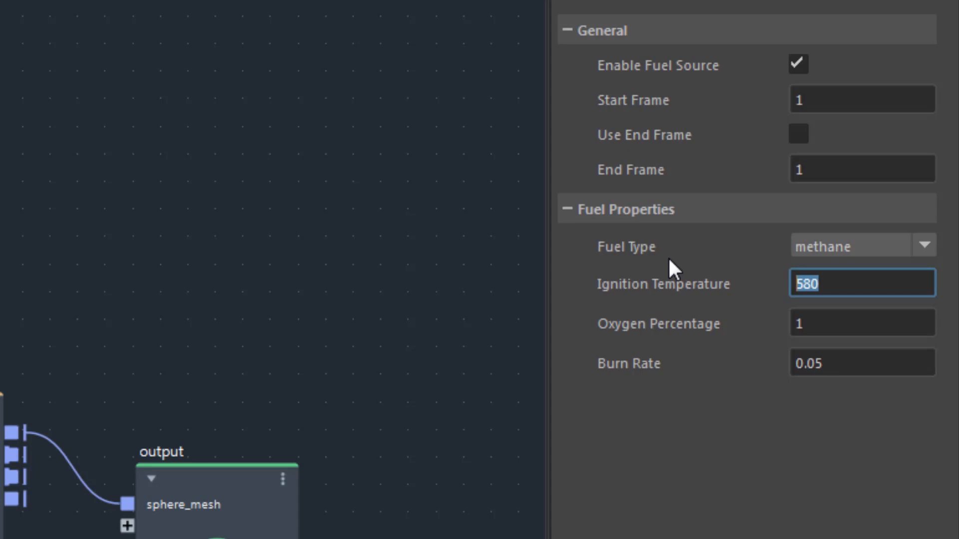
pyautogui.write('20')
pyautogui.press('Tab')
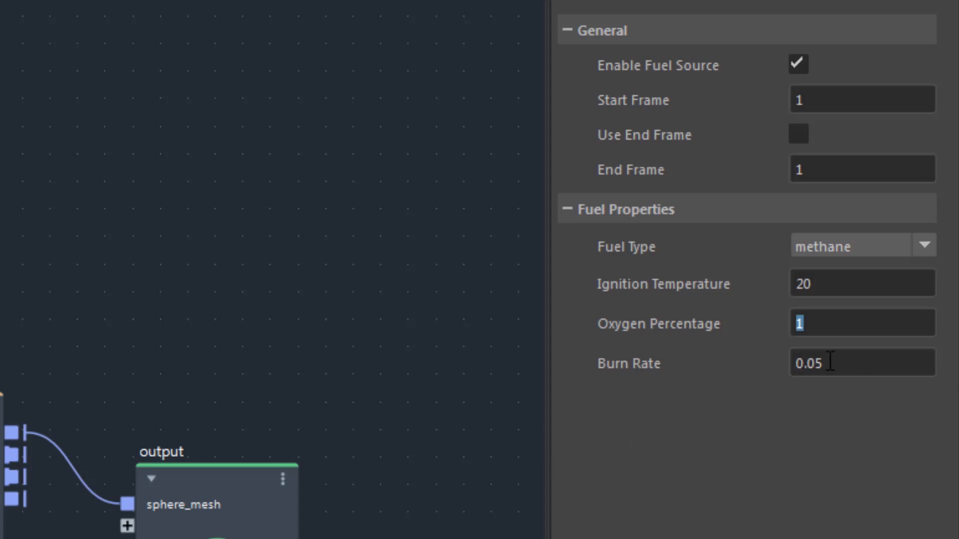
pyautogui.moveTo(820, 364); pyautogui.dragTo(859, 368)
pyautogui.write('1')
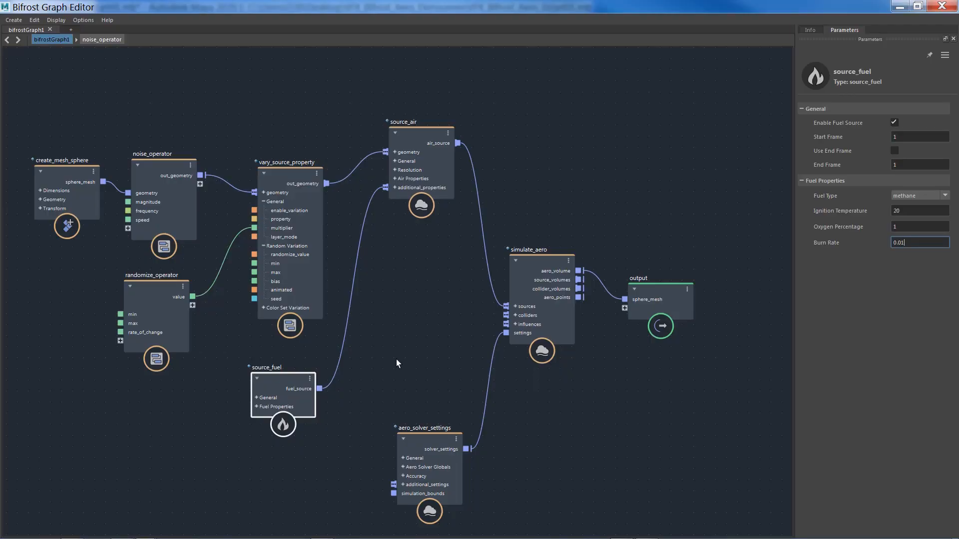
# Step: Add a dissipation_influence node above aero_solver_settings, moving the latter down, and connect out_influence to simulate_aero's influences
pyautogui.moveTo(416, 442); pyautogui.dragTo(412, 489)
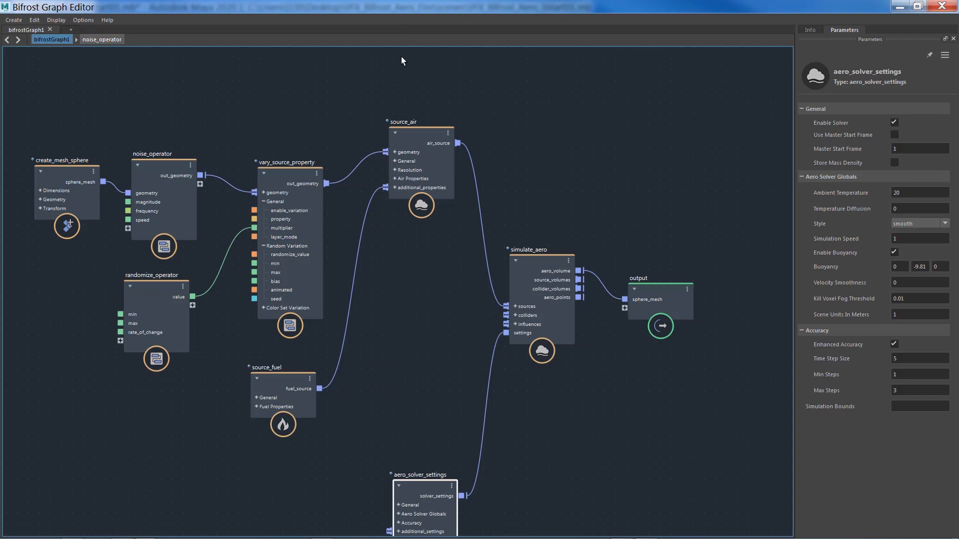
pyautogui.click(417, 401)
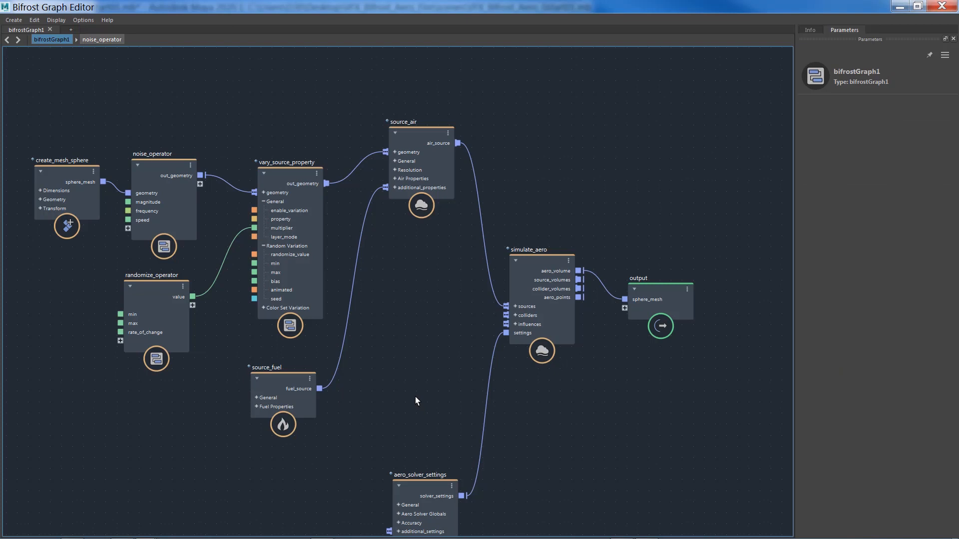
pyautogui.press('Tab')
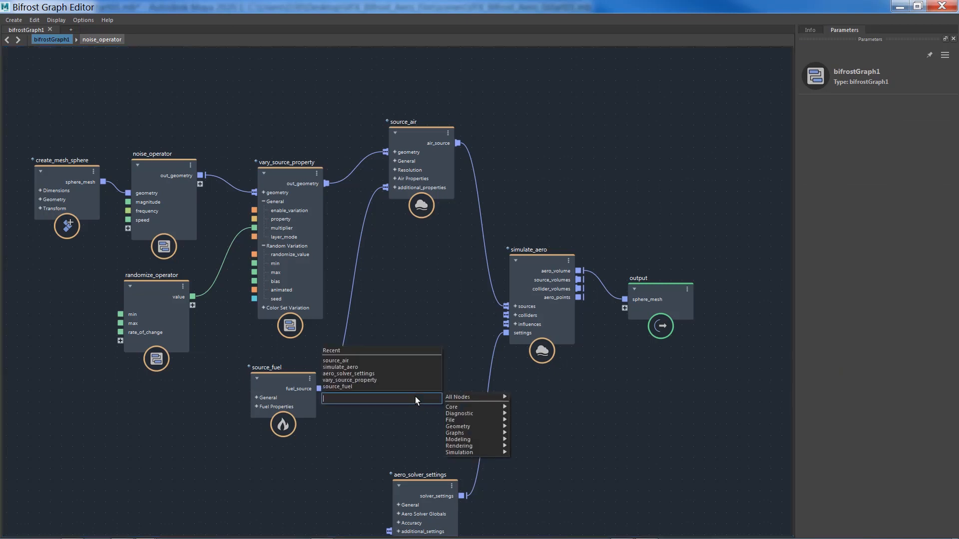
pyautogui.write('diss')
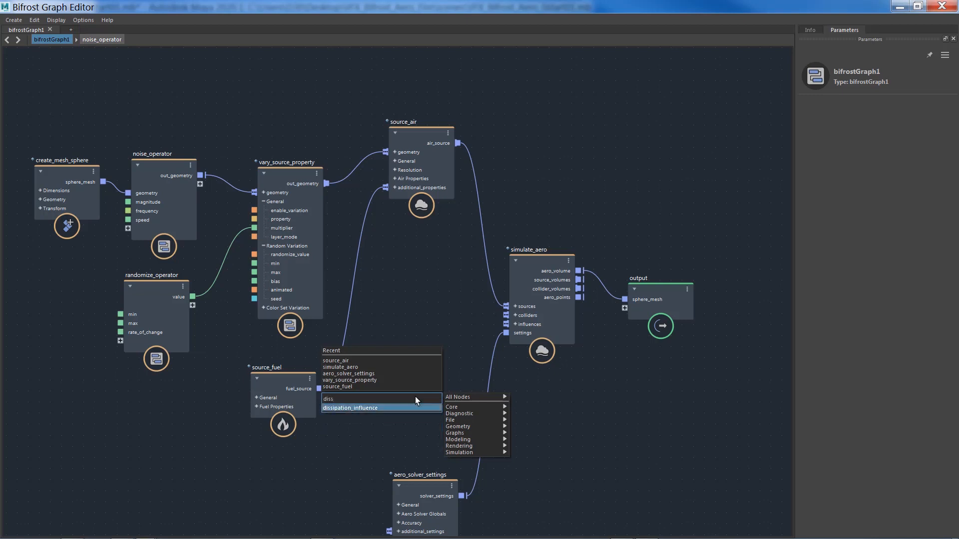
pyautogui.click(417, 407)
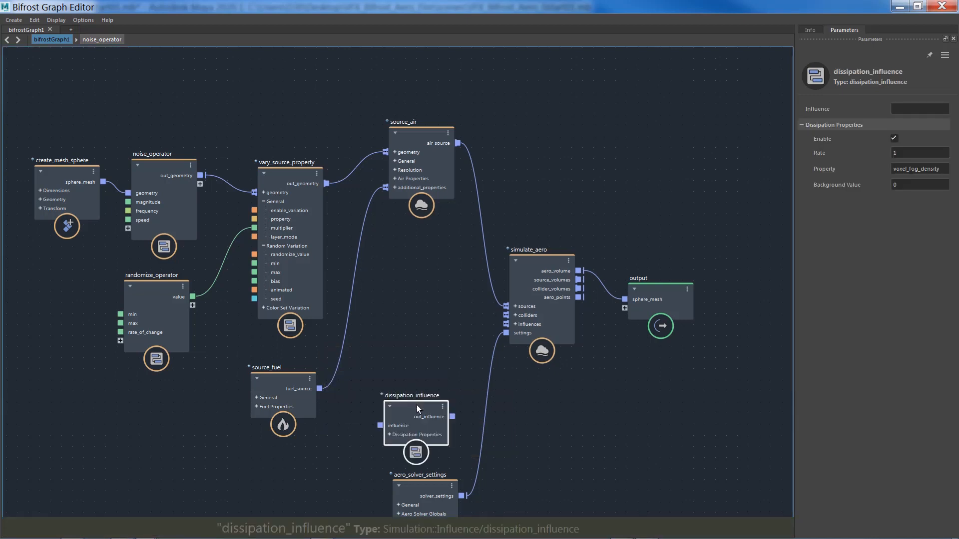
pyautogui.moveTo(417, 406); pyautogui.dragTo(409, 344)
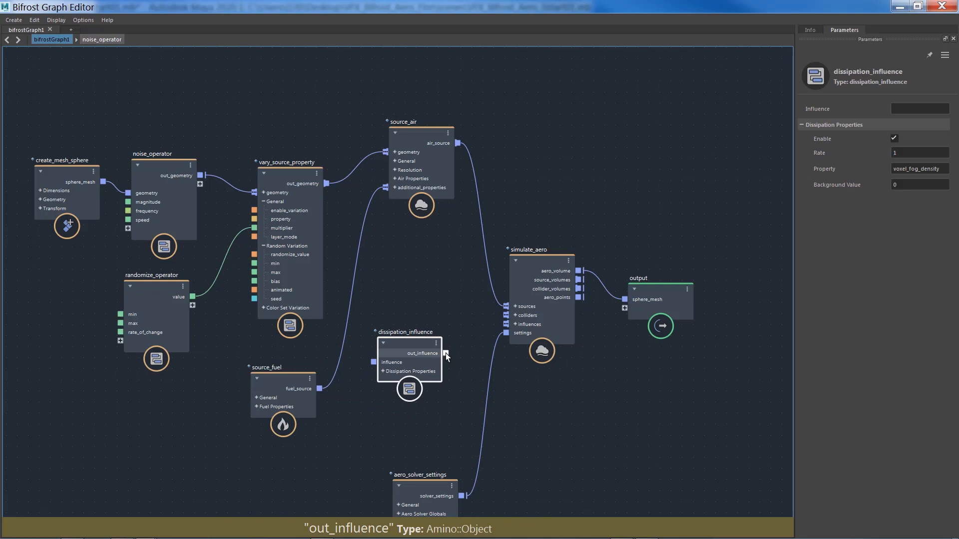
pyautogui.moveTo(482, 323); pyautogui.dragTo(501, 322)
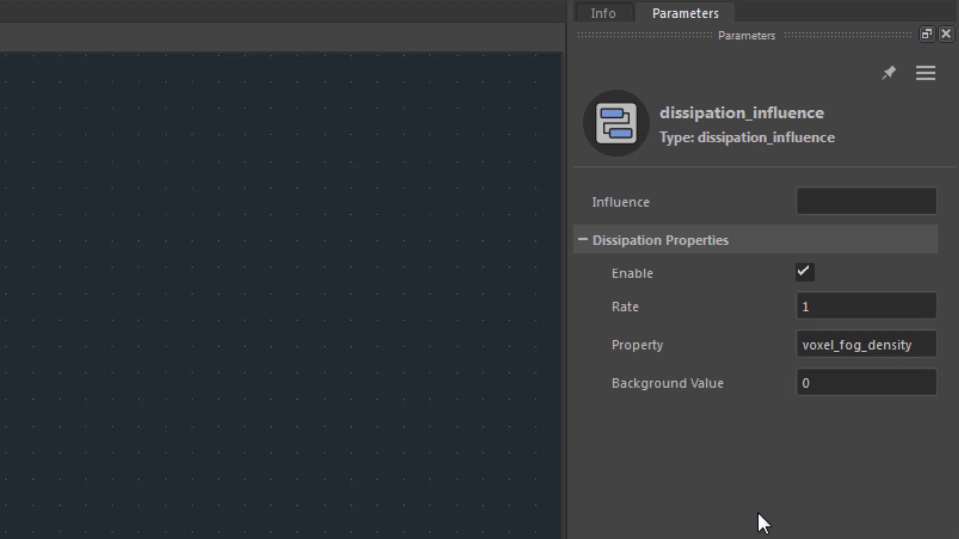
# Step: Set the dissipation_influence rate to 6 and align aero_solver_settings directly below that node
pyautogui.click(846, 314)
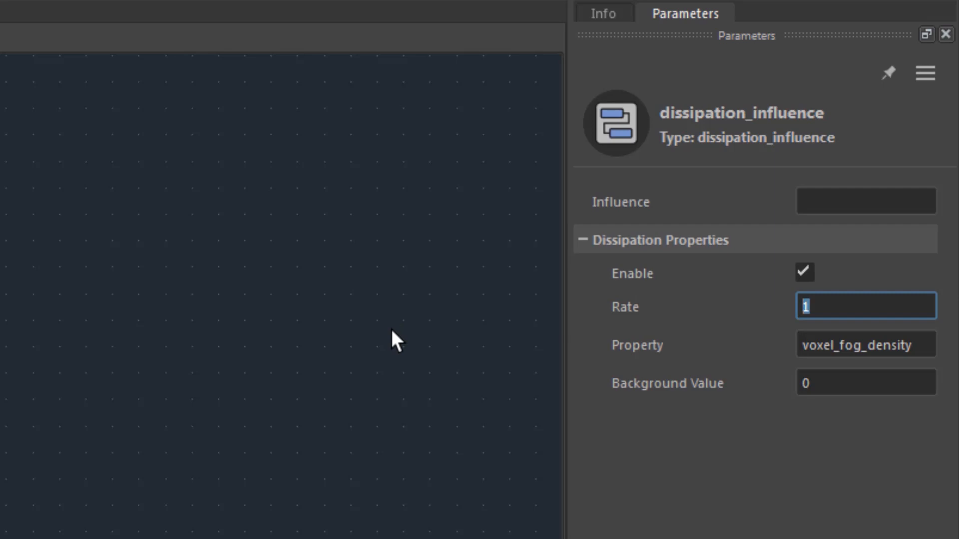
pyautogui.write('6')
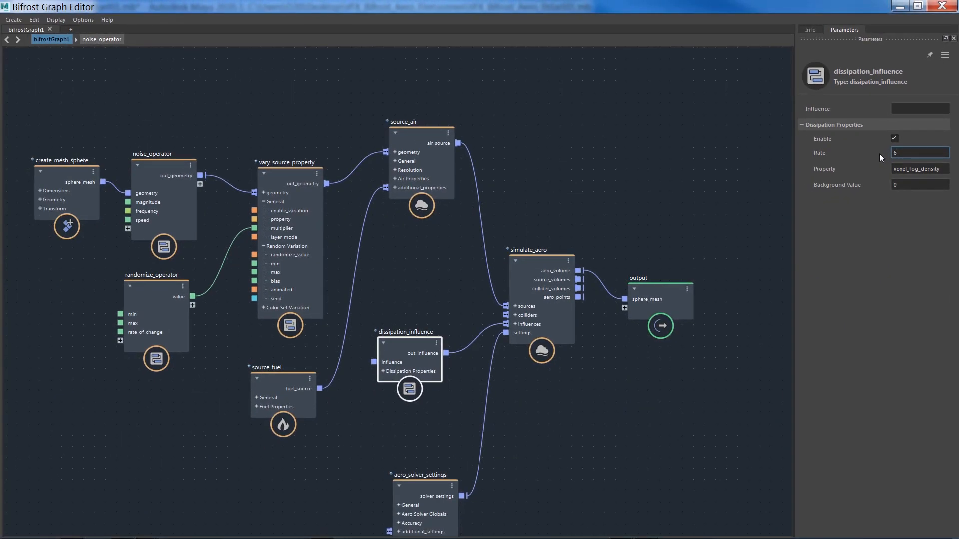
pyautogui.moveTo(422, 490); pyautogui.dragTo(406, 448)
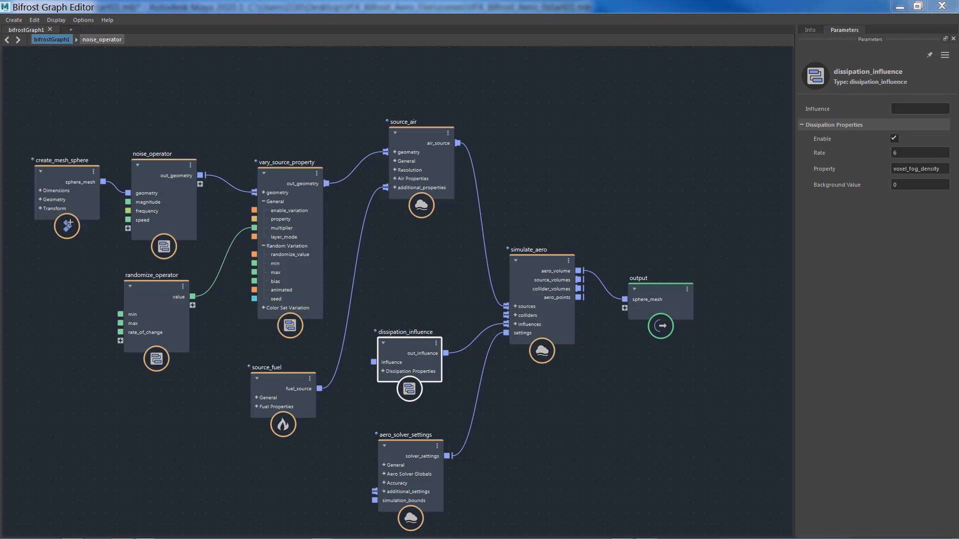
# Step: Set both the height segments and the axis segments of create_mesh_sphere to 50
pyautogui.click(67, 170)
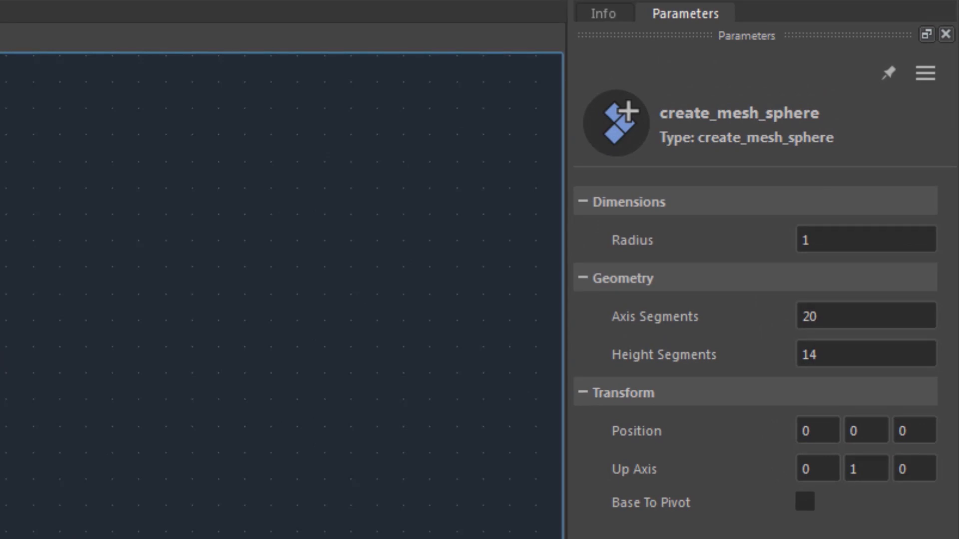
pyautogui.click(836, 353)
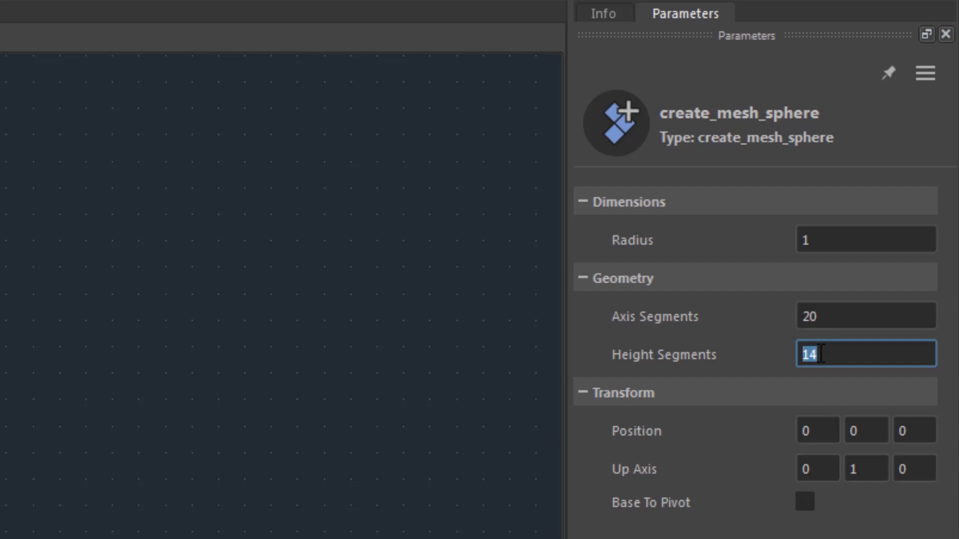
pyautogui.write('50')
pyautogui.doubleClick(830, 316)
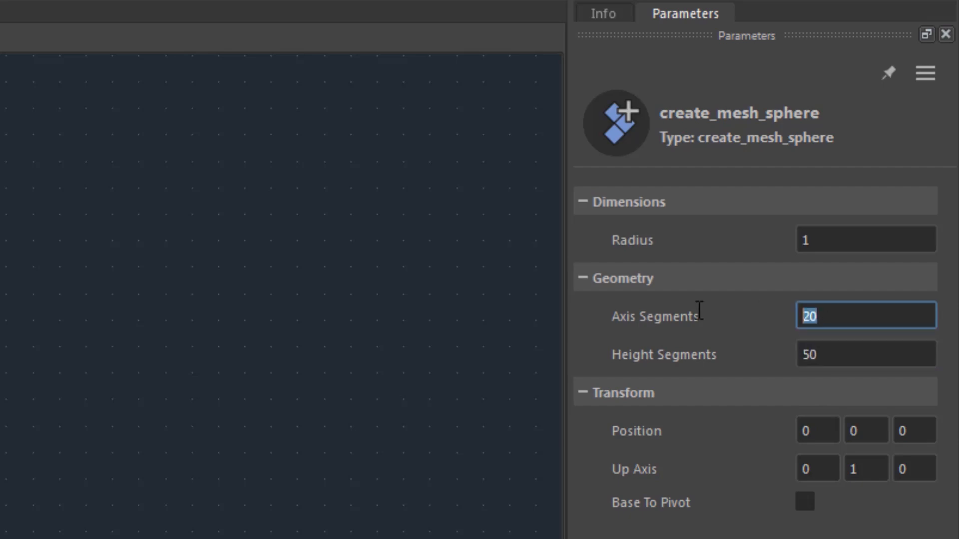
pyautogui.write('50')
# Step: Set the create_mesh_sphere radius to 0.8 and its Y position to 1
pyautogui.hotkey('shift', 'Tab')
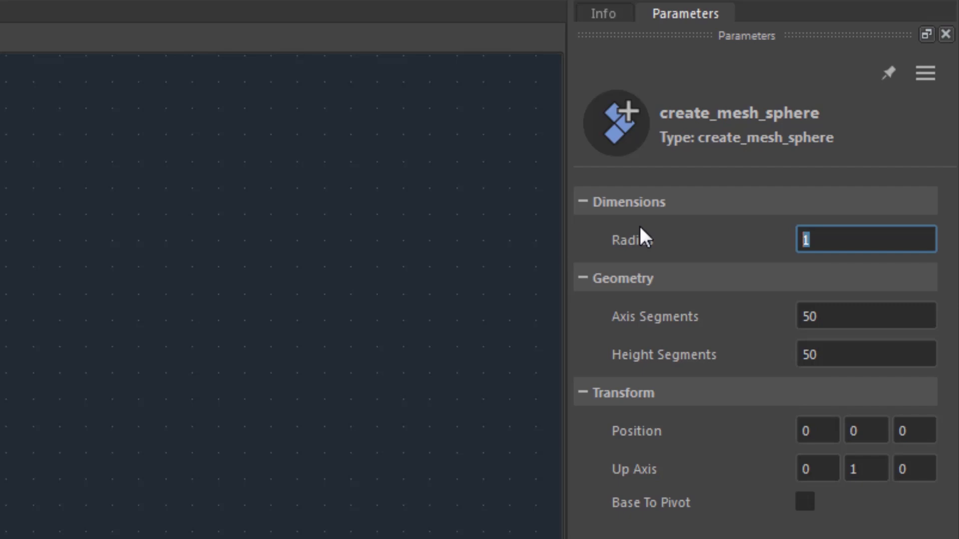
pyautogui.write('.8')
pyautogui.press('Return')
pyautogui.click(876, 435)
pyautogui.write('1')
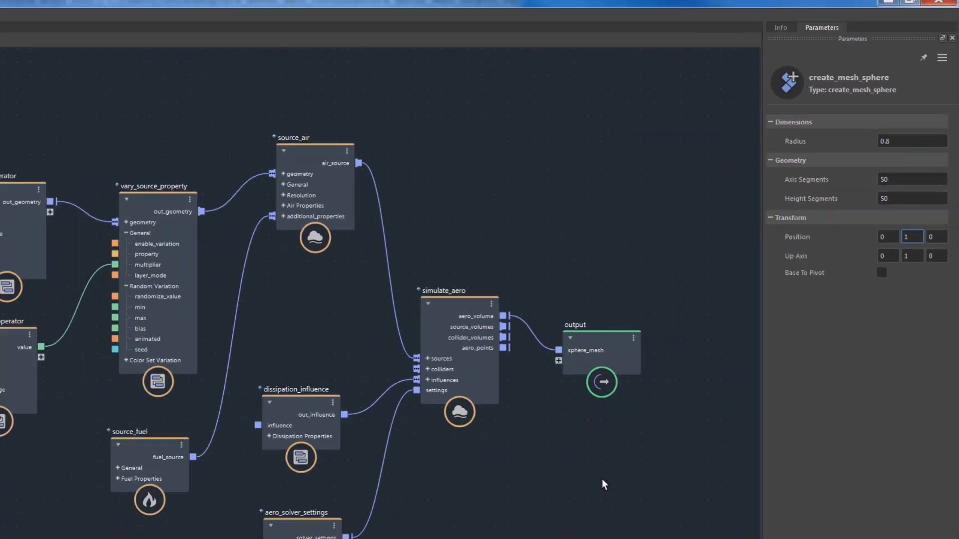
pyautogui.click(603, 494)
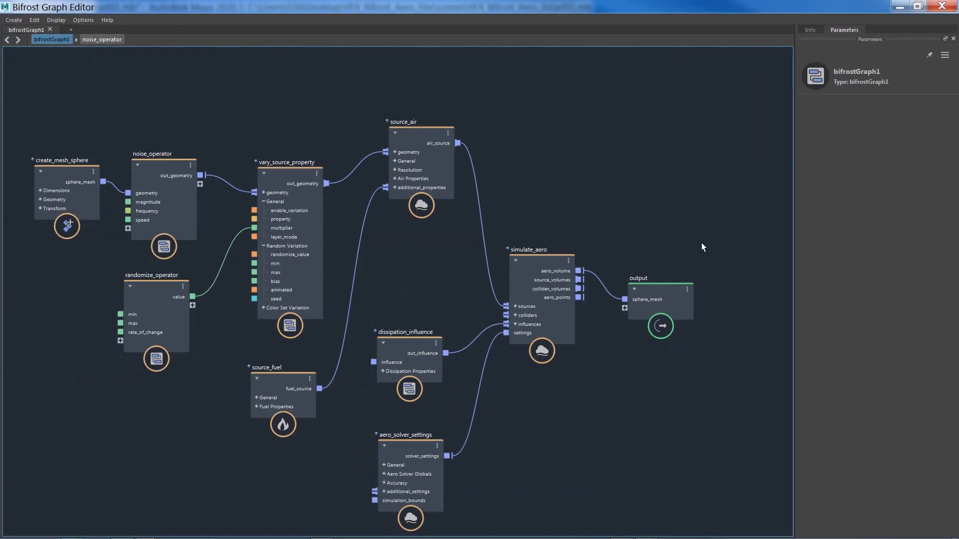
# Step: Check the sphere in the Maya viewport, return to the Bifrost graph and set the dissipation_influence rate to 4
pyautogui.click(899, 6)
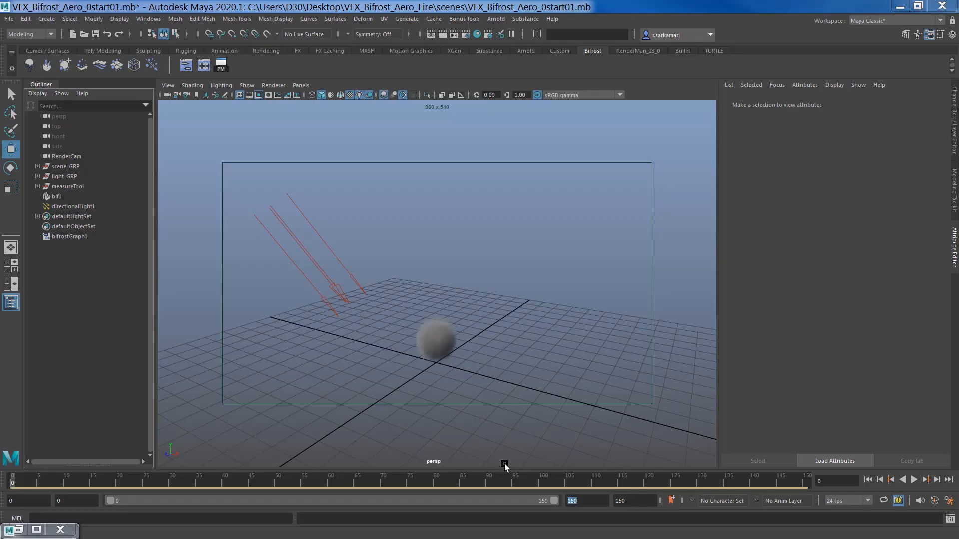
pyautogui.click(36, 528)
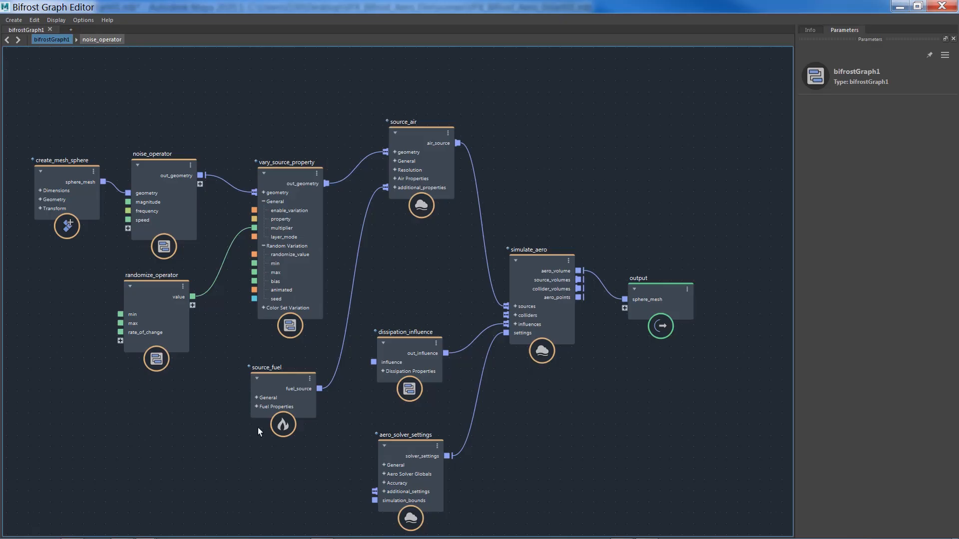
pyautogui.click(398, 351)
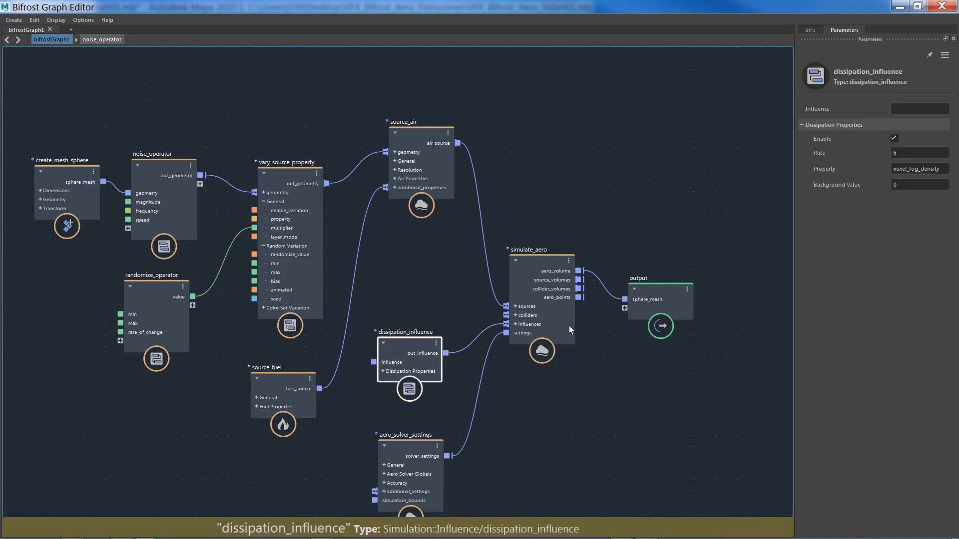
pyautogui.moveTo(905, 153); pyautogui.dragTo(813, 130)
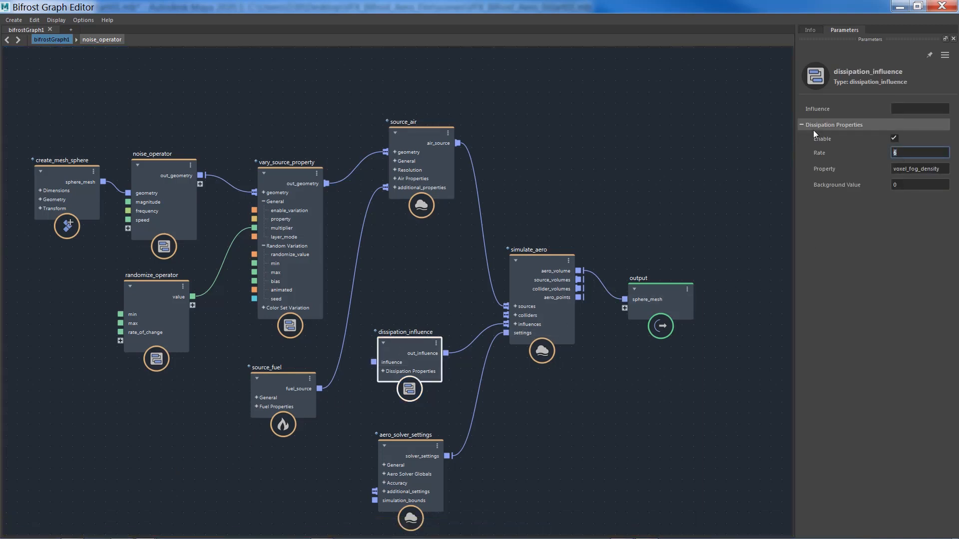
pyautogui.write('4')
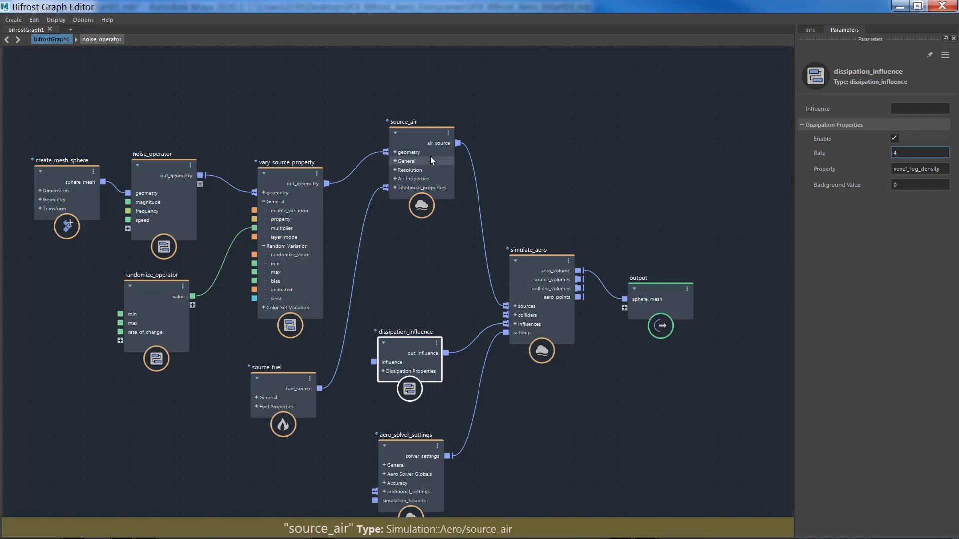
# Step: Refine the source_air resolution by setting Geo Detail Size to 0.02 and Fluid Detail Size to 0.015
pyautogui.click(421, 130)
pyautogui.click(921, 211)
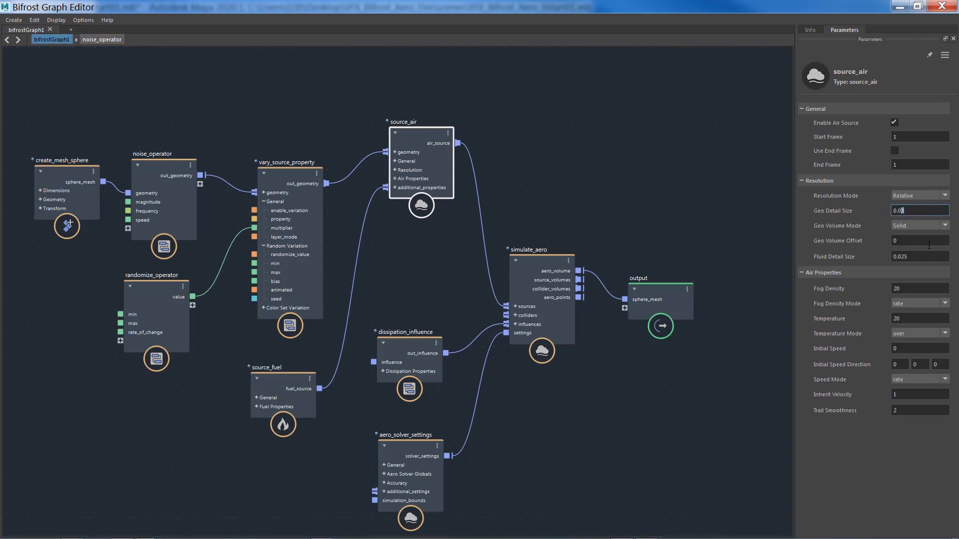
pyautogui.write('2')
pyautogui.moveTo(900, 256); pyautogui.dragTo(941, 260)
pyautogui.write('15')
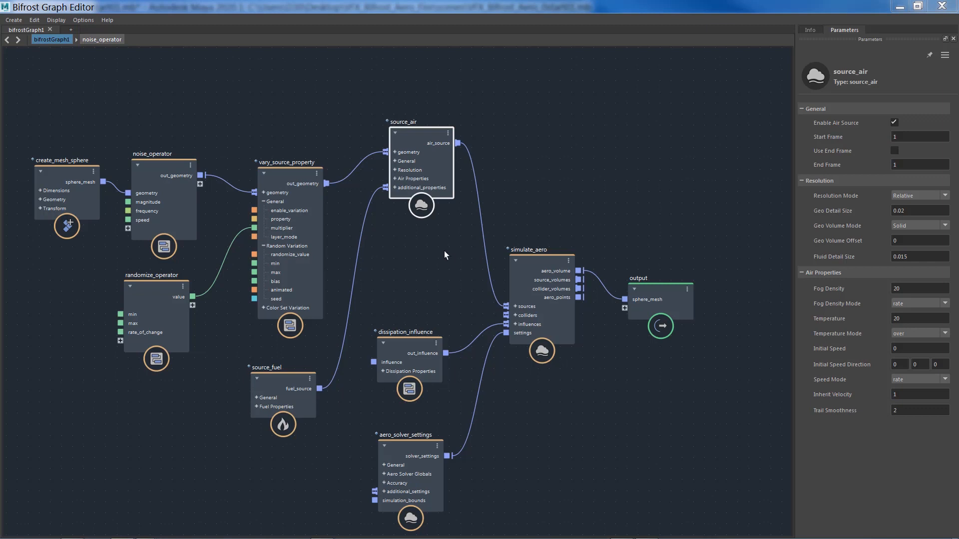
# Step: Move source_fuel closer beneath vary_source_property and add an aero_combustion_settings node in the empty area below it
pyautogui.moveTo(268, 379); pyautogui.dragTo(275, 358)
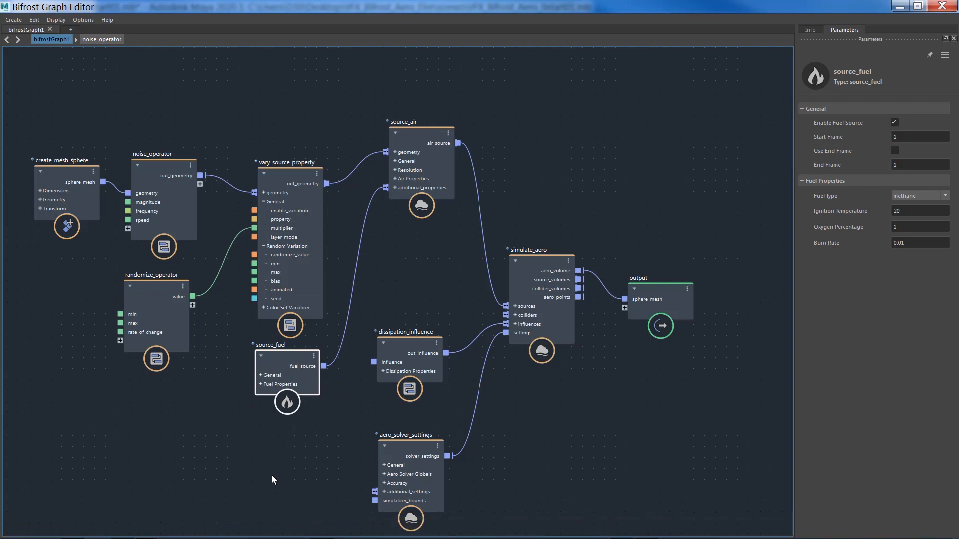
pyautogui.keyDown('alt'); pyautogui.moveTo(253, 439); pyautogui.dragTo(327, 335, button='middle'); pyautogui.keyUp('alt')
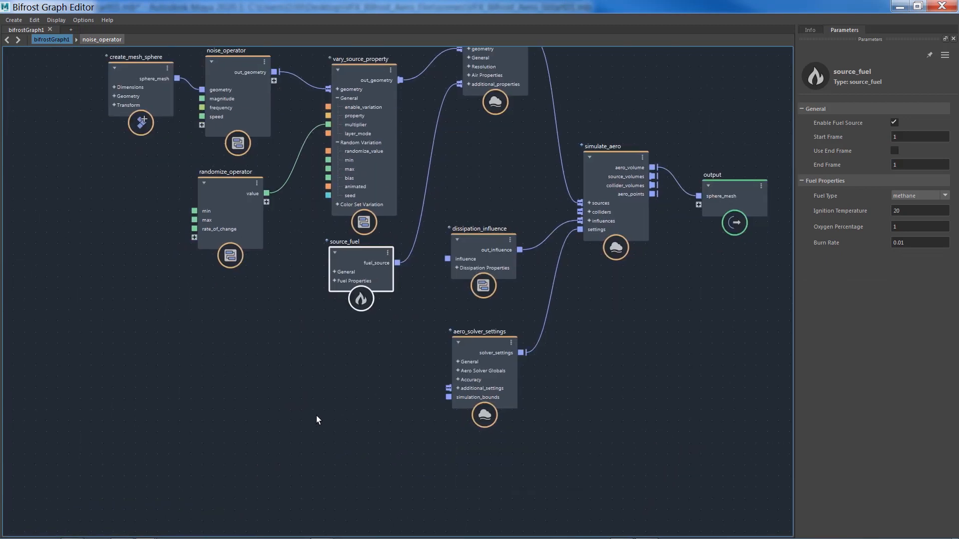
pyautogui.click(317, 416)
pyautogui.press('Tab')
pyautogui.write('ae')
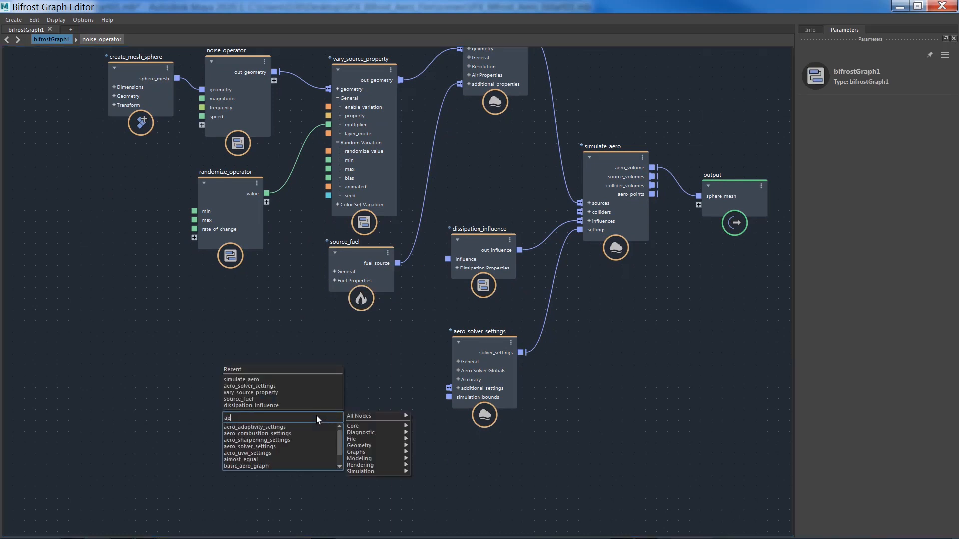
pyautogui.write('ro')
pyautogui.press('Down')
pyautogui.press('Down')
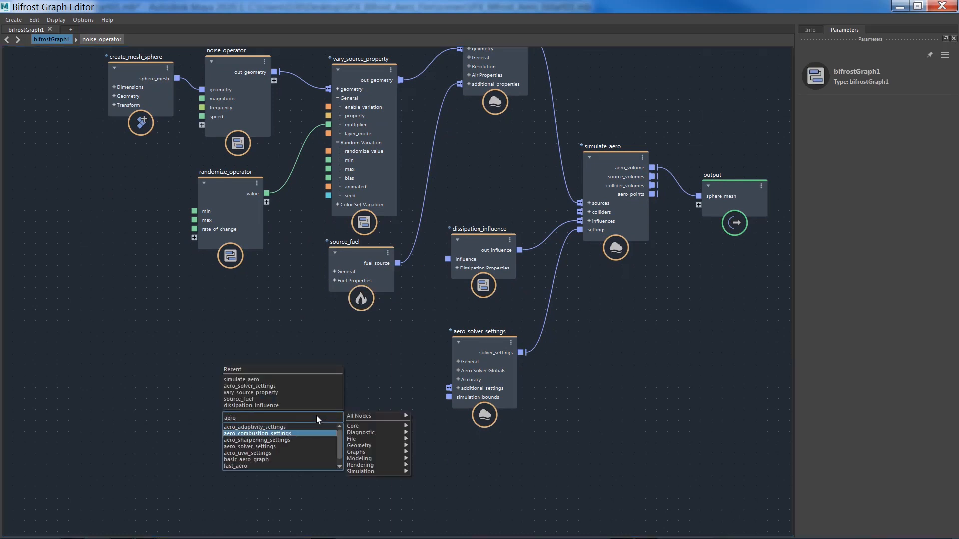
pyautogui.press('Return')
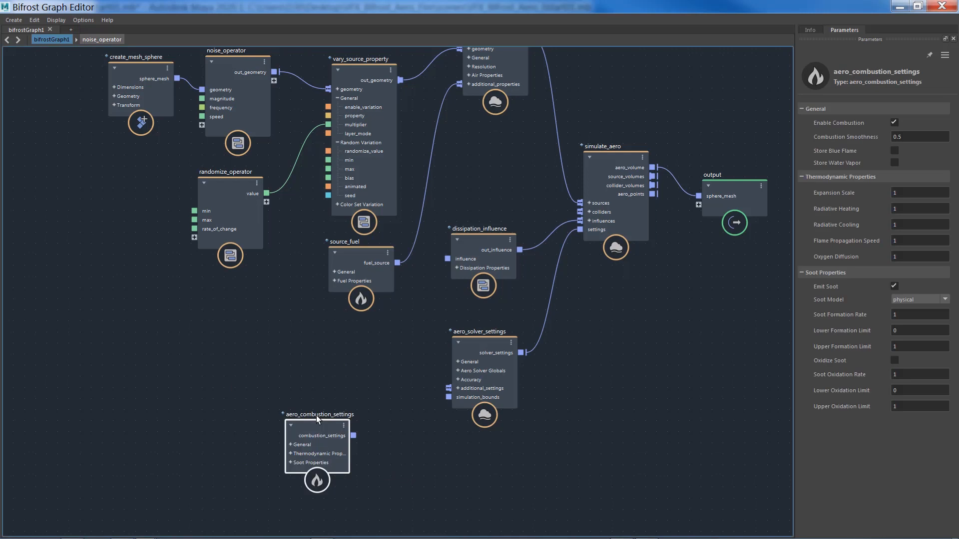
# Step: Place aero_combustion_settings beside aero_solver_settings and connect its combustion_settings output to the solver's additional_settings
pyautogui.moveTo(313, 424); pyautogui.dragTo(320, 390)
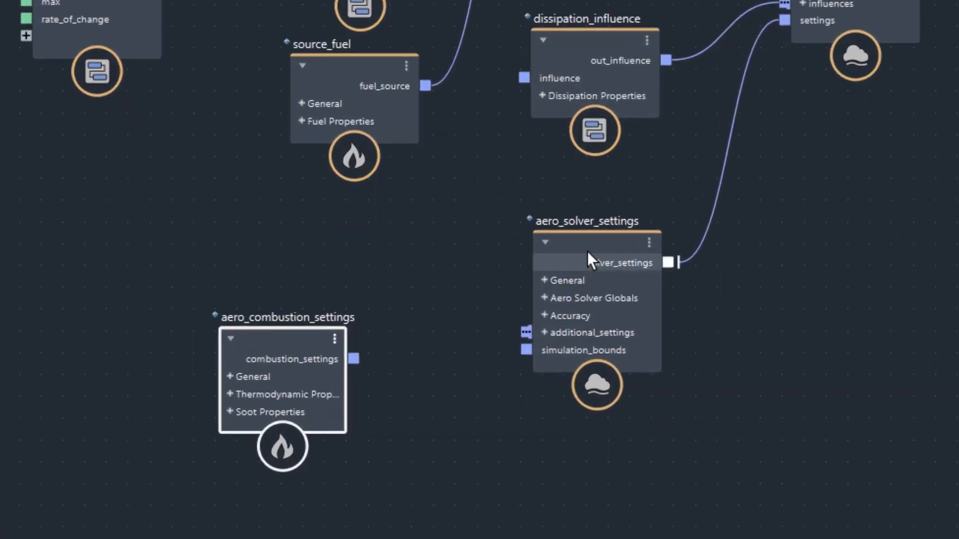
pyautogui.moveTo(587, 252); pyautogui.dragTo(562, 260)
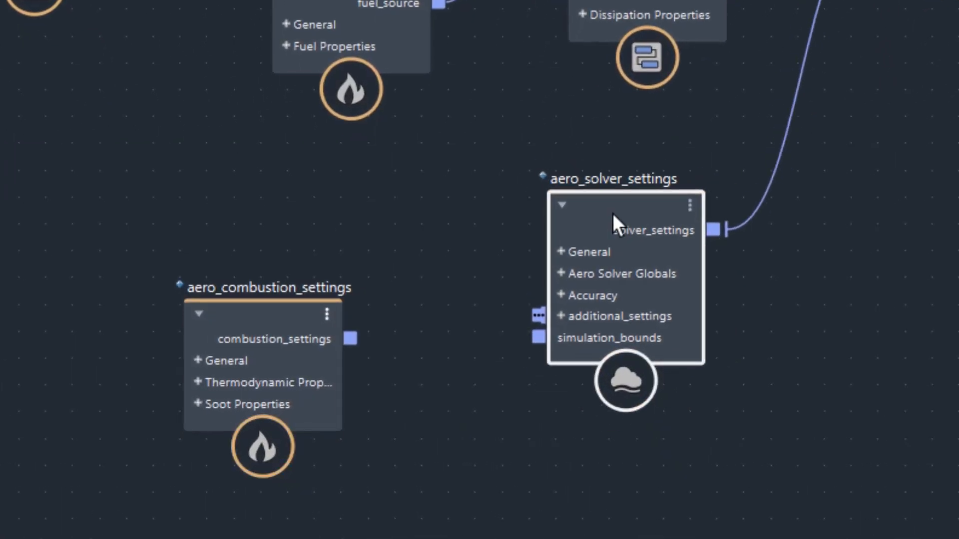
pyautogui.click(319, 299)
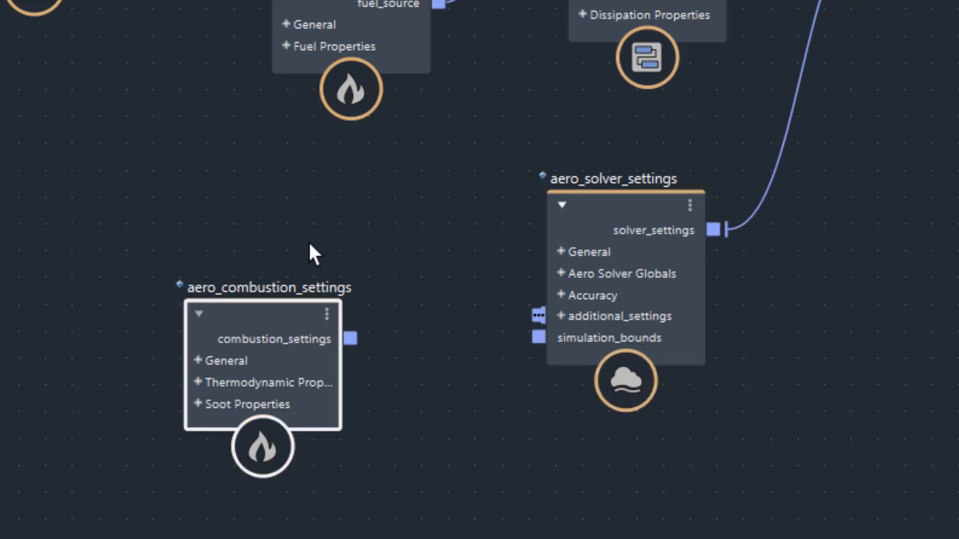
pyautogui.moveTo(256, 325); pyautogui.dragTo(312, 310)
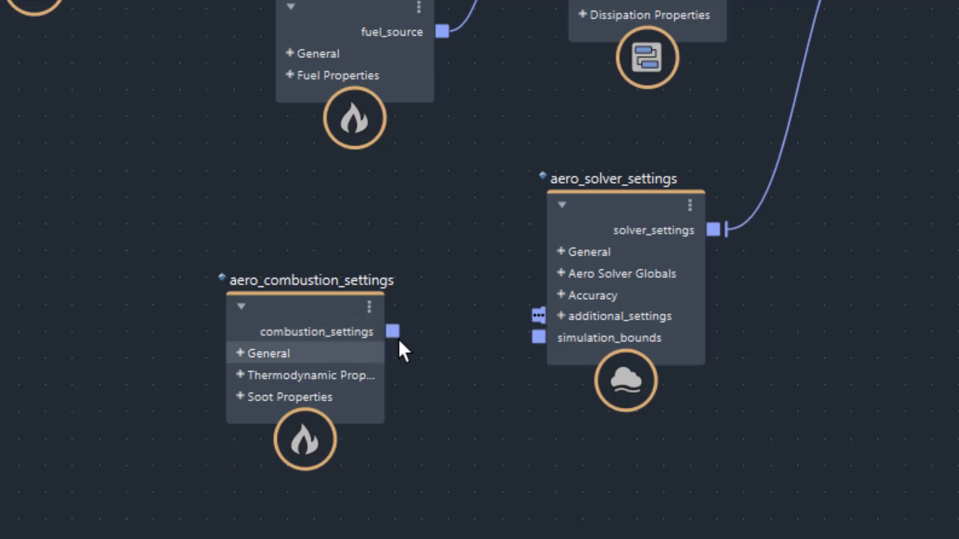
pyautogui.moveTo(392, 331); pyautogui.dragTo(524, 315)
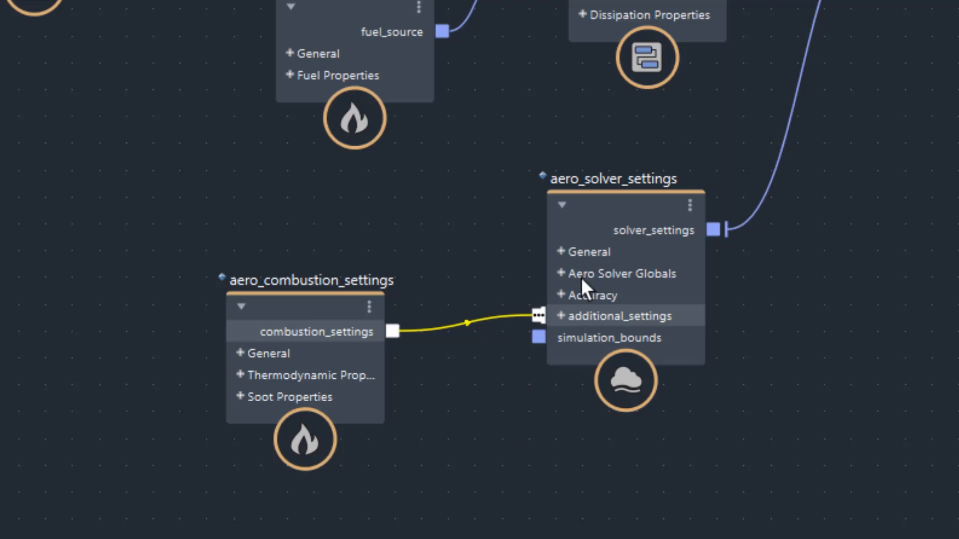
# Step: Set Combustion Smoothness to 0.2 on the aero_combustion_settings node
pyautogui.click(265, 303)
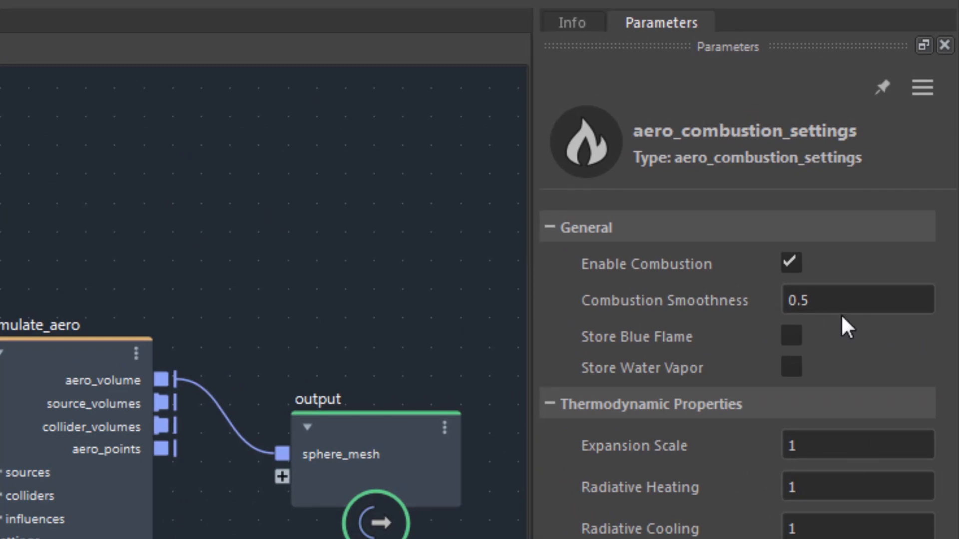
pyautogui.click(840, 299)
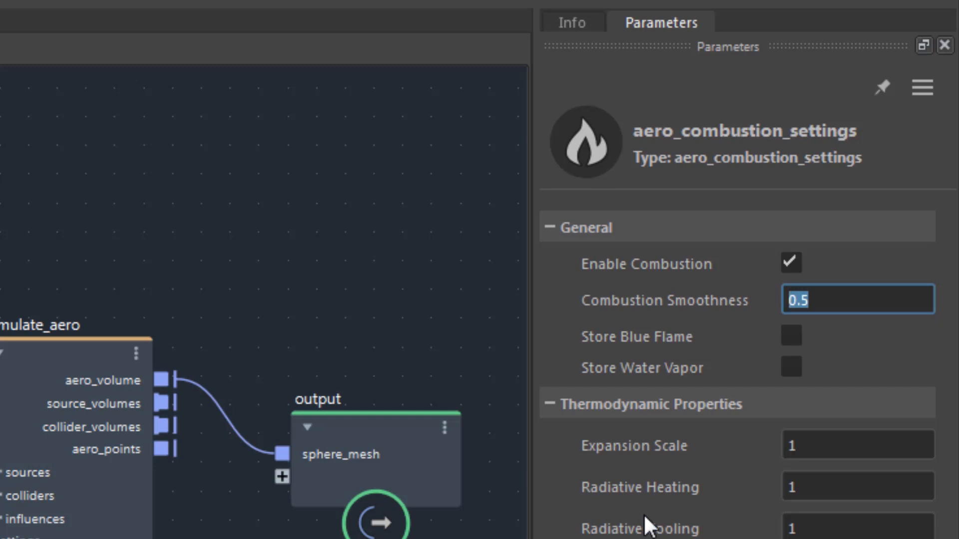
pyautogui.write('0.1')
pyautogui.press('BackSpace')
pyautogui.press('BackSpace')
pyautogui.press('BackSpace')
pyautogui.write('.2')
pyautogui.press('Return')
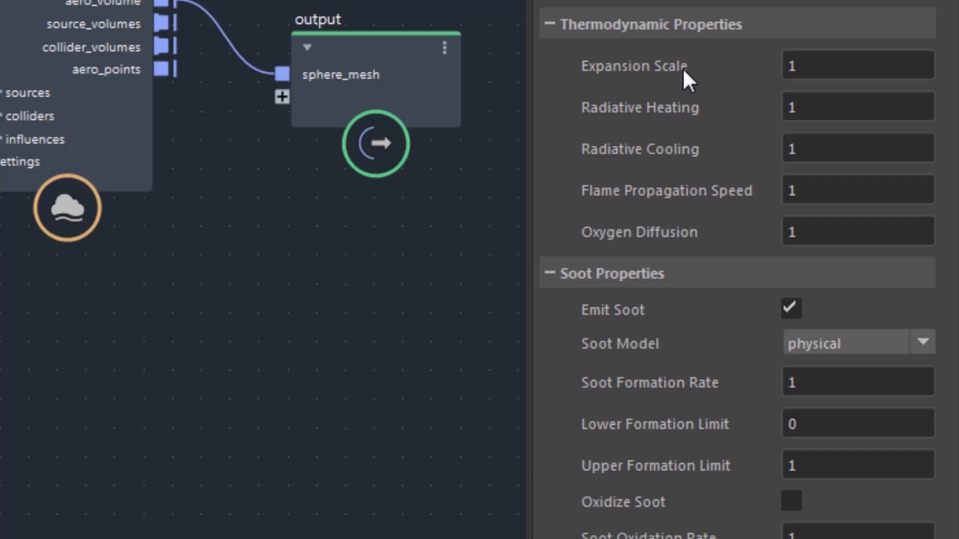
# Step: Set the Expansion Scale and Radiative Heating of aero_combustion_settings to 0
pyautogui.click(807, 66)
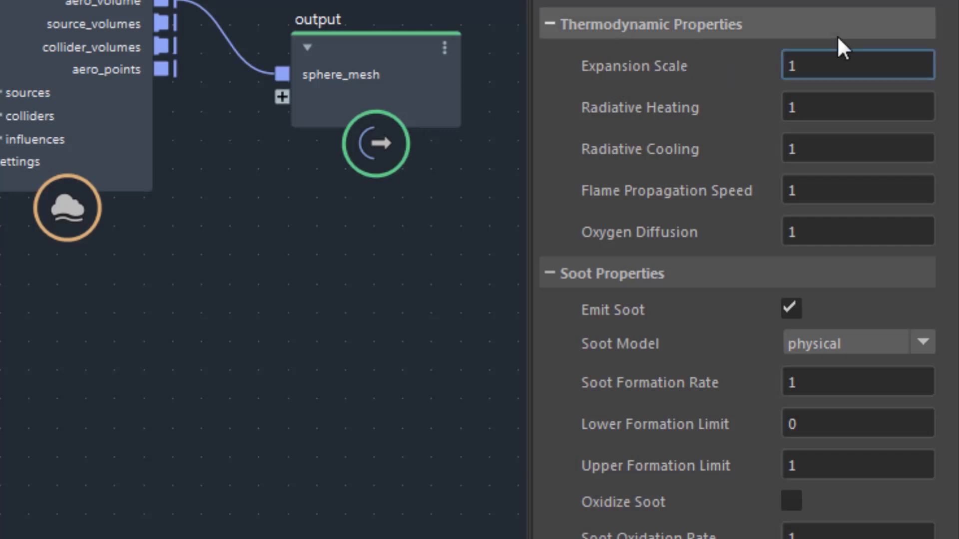
pyautogui.moveTo(826, 67); pyautogui.dragTo(730, 68)
pyautogui.write('0')
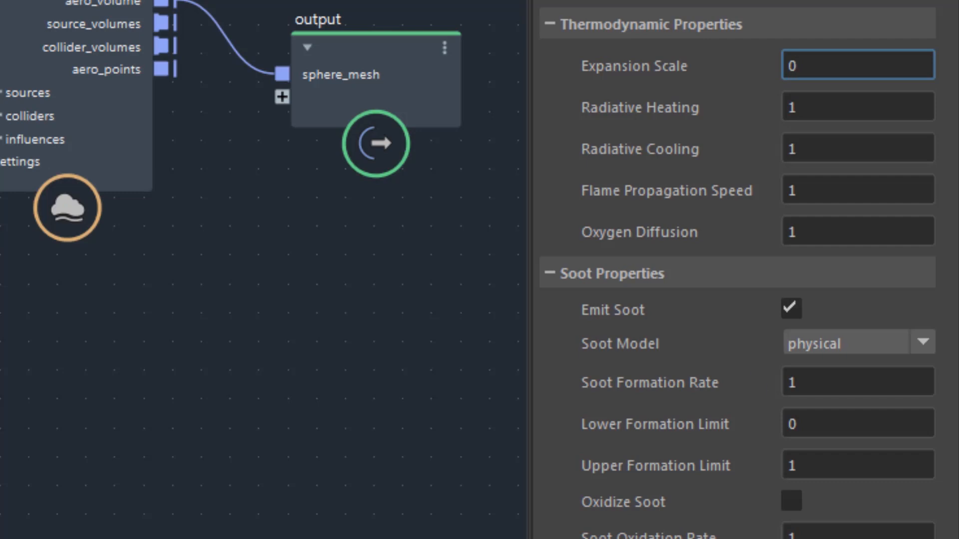
pyautogui.press('Tab')
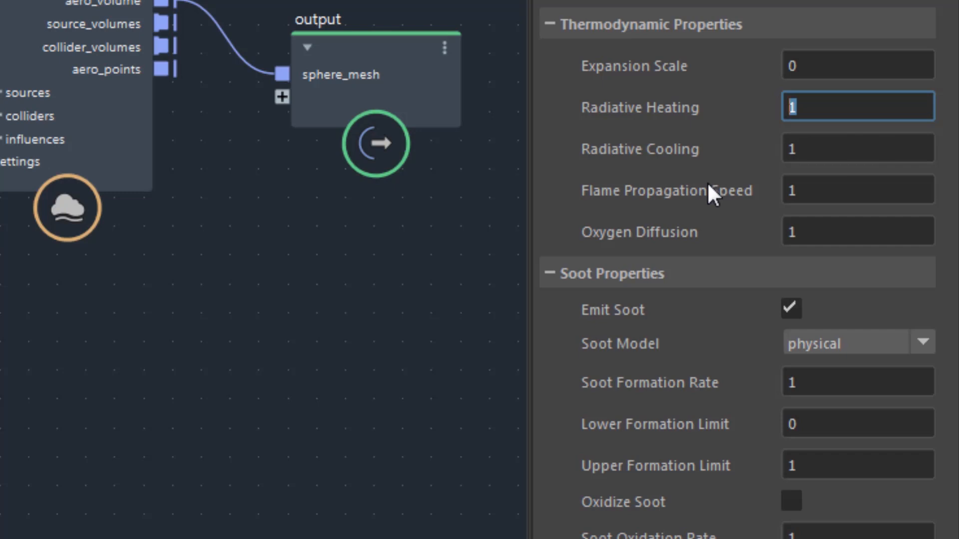
pyautogui.write('0')
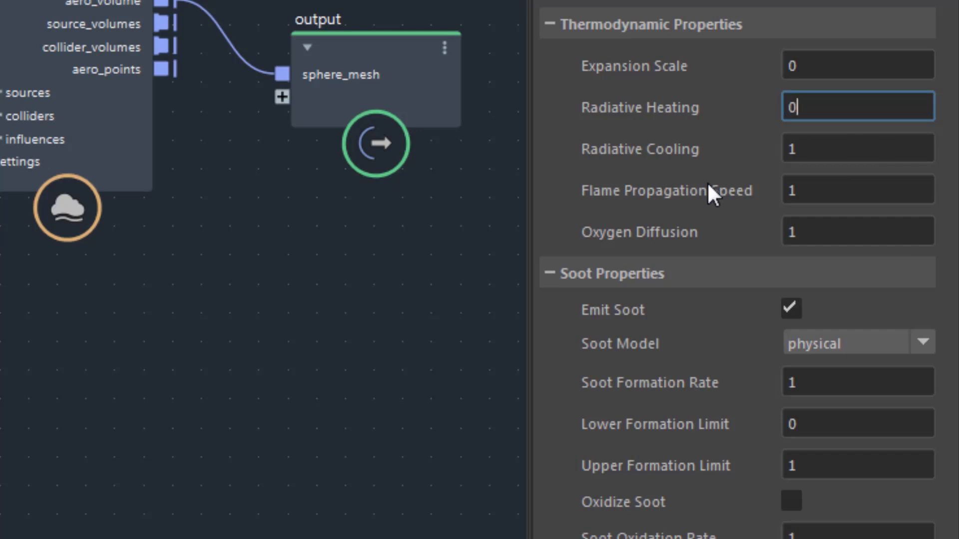
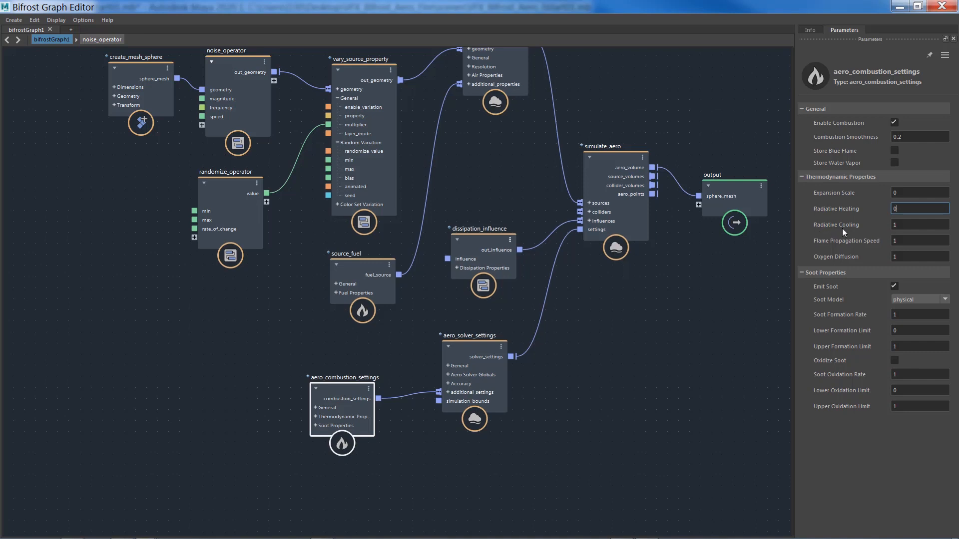
pyautogui.press('Return')
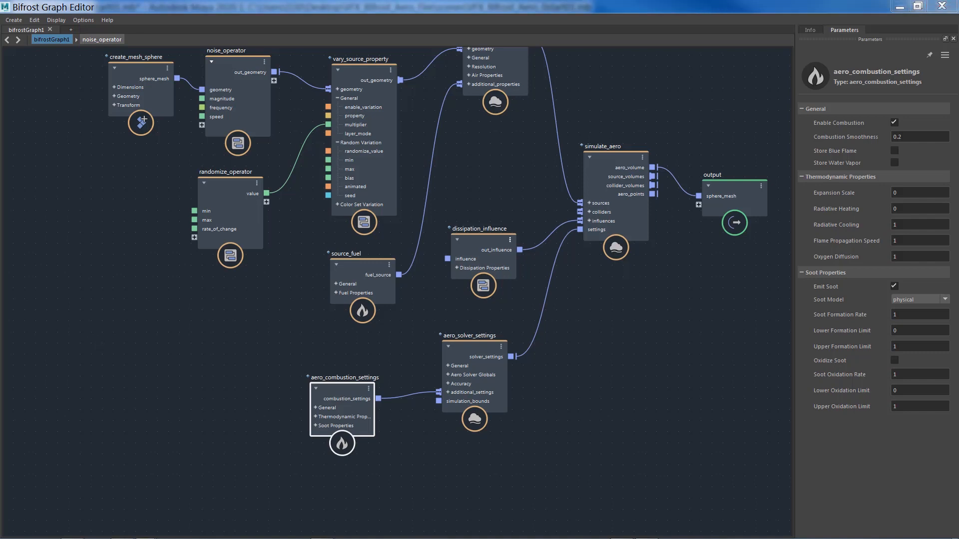
# Step: Duplicate the randomize_operator compound and place the copy beside aero_combustion_settings
pyautogui.click(241, 188)
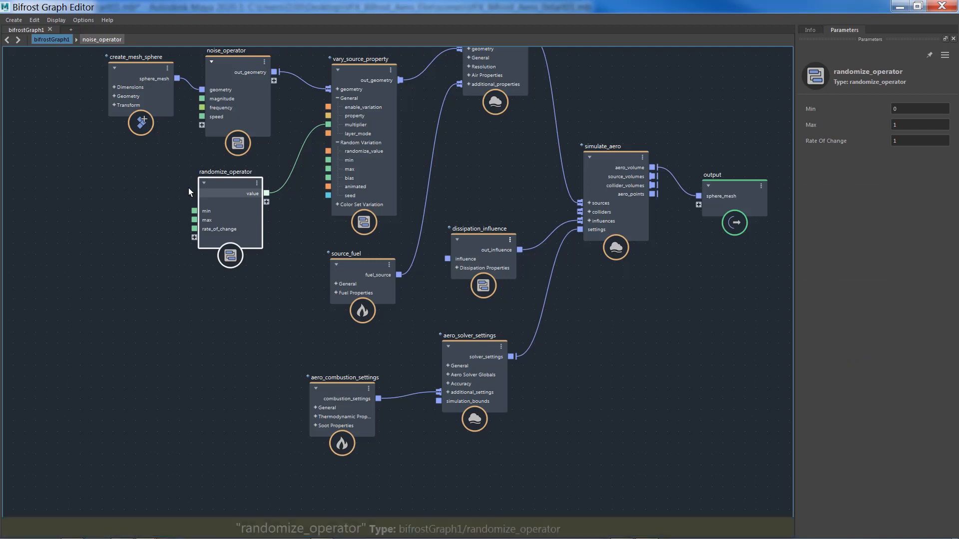
pyautogui.hotkey('ctrl', 'd')
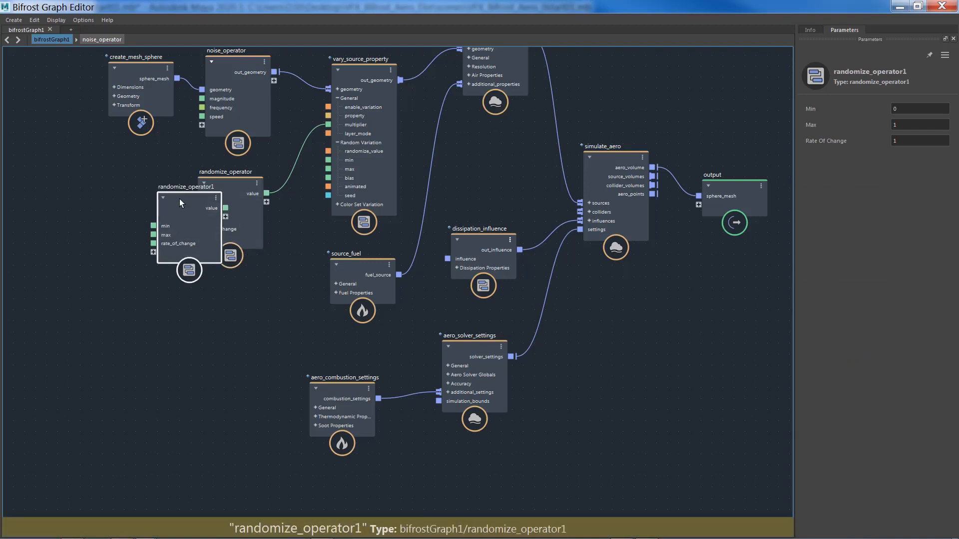
pyautogui.moveTo(178, 199); pyautogui.dragTo(320, 382)
# Step: Rename the duplicated randomize compound to randomize_Combustion
pyautogui.doubleClick(225, 378)
pyautogui.click(224, 378)
pyautogui.write('C')
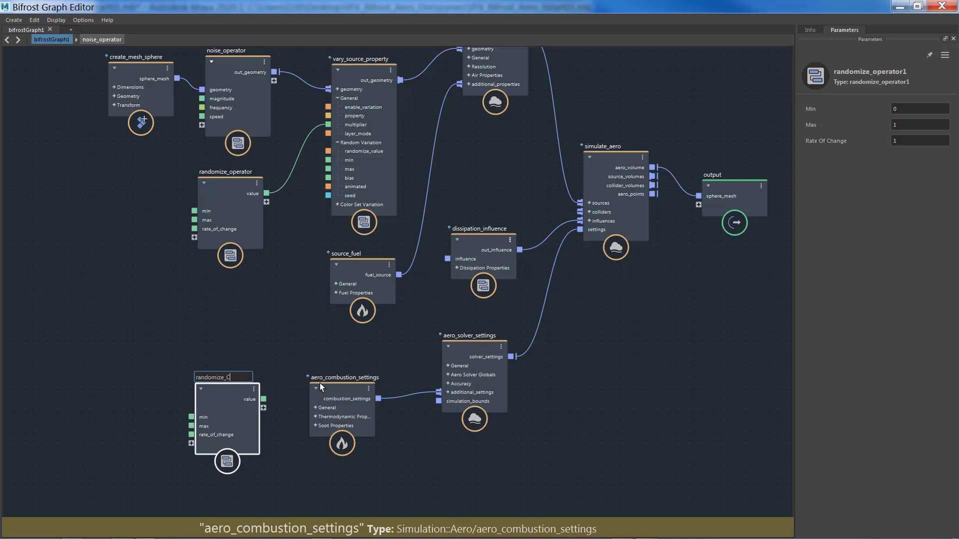
pyautogui.write('ombus')
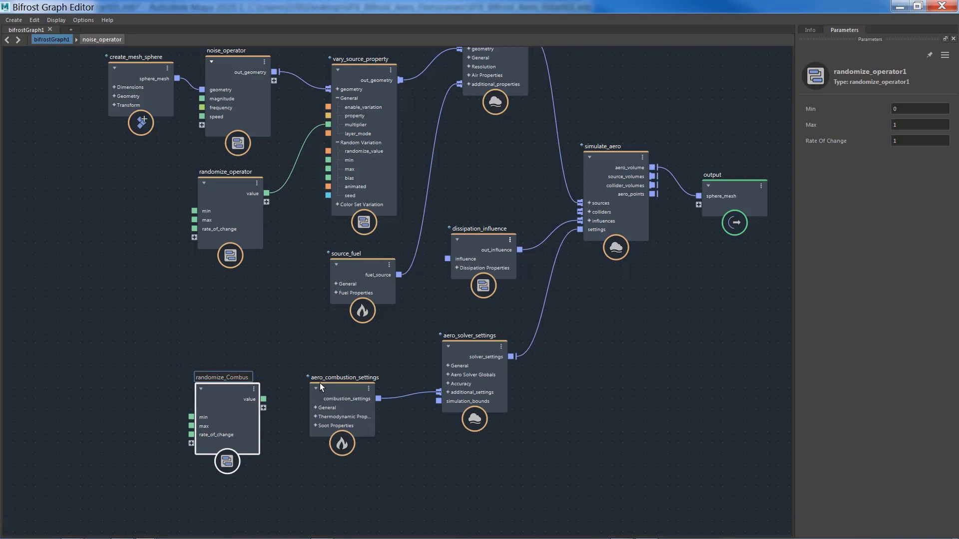
pyautogui.write('tion')
pyautogui.press('Return')
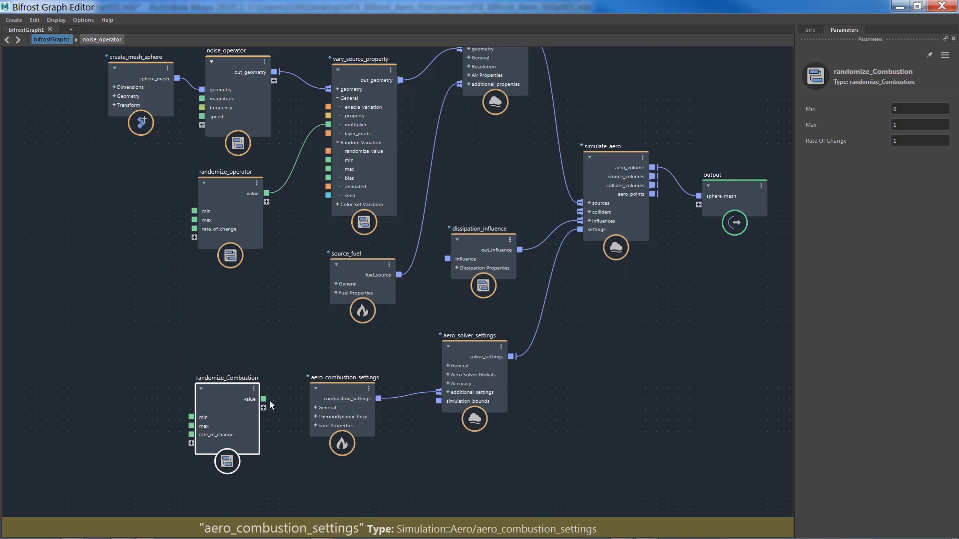
# Step: Expand the thermodynamic properties of aero_combustion_settings and connect randomize_Combustion's value output to radiative_cooling
pyautogui.click(343, 377)
pyautogui.scroll(2, 305, 389)
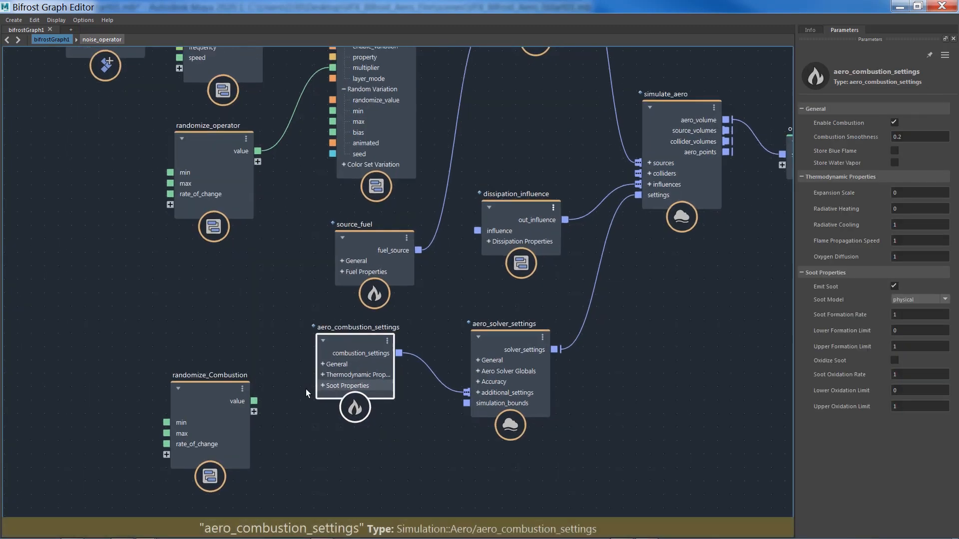
pyautogui.scroll(2, 319, 384)
pyautogui.click(330, 371)
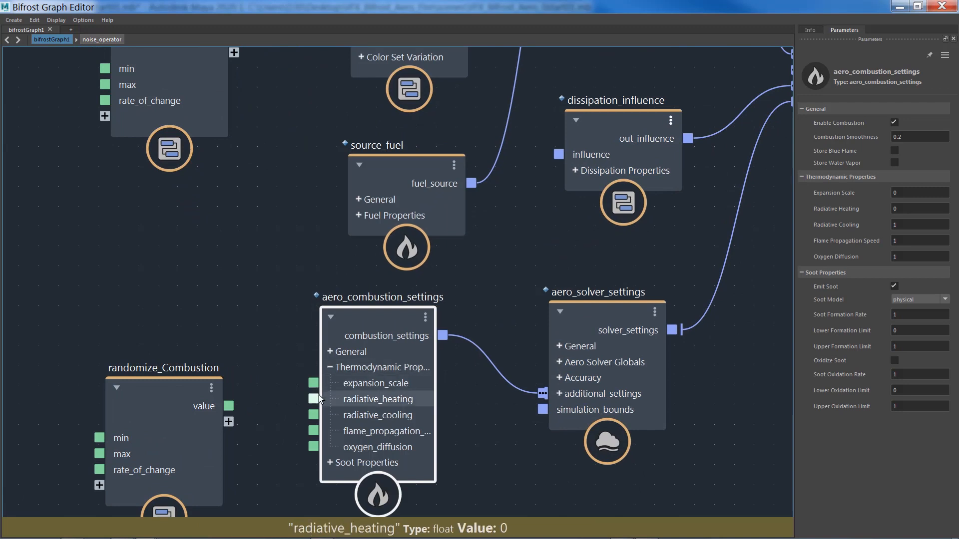
pyautogui.moveTo(230, 407); pyautogui.dragTo(307, 415)
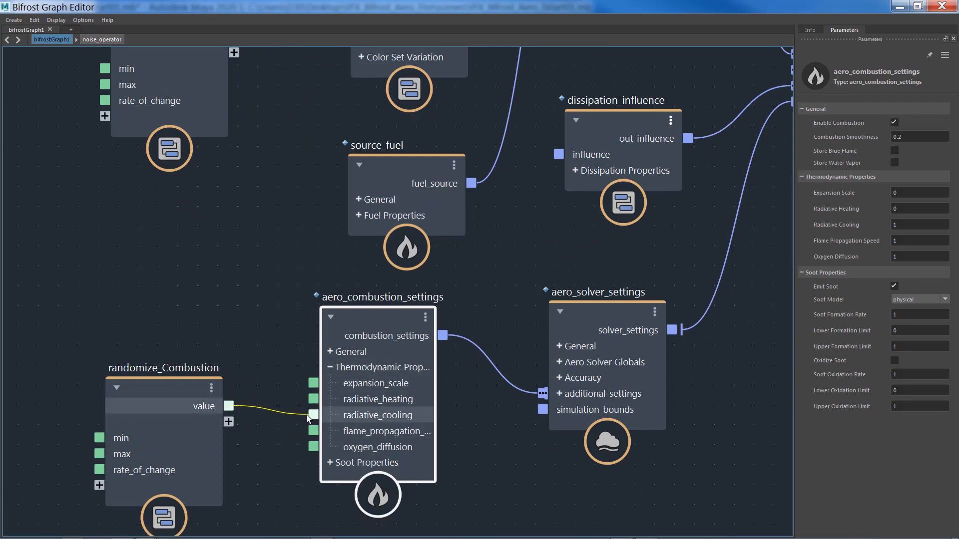
# Step: Set randomize_Combustion's Min to 0.5, Max to 1.5 and Rate Of Change to 0.75
pyautogui.click(171, 388)
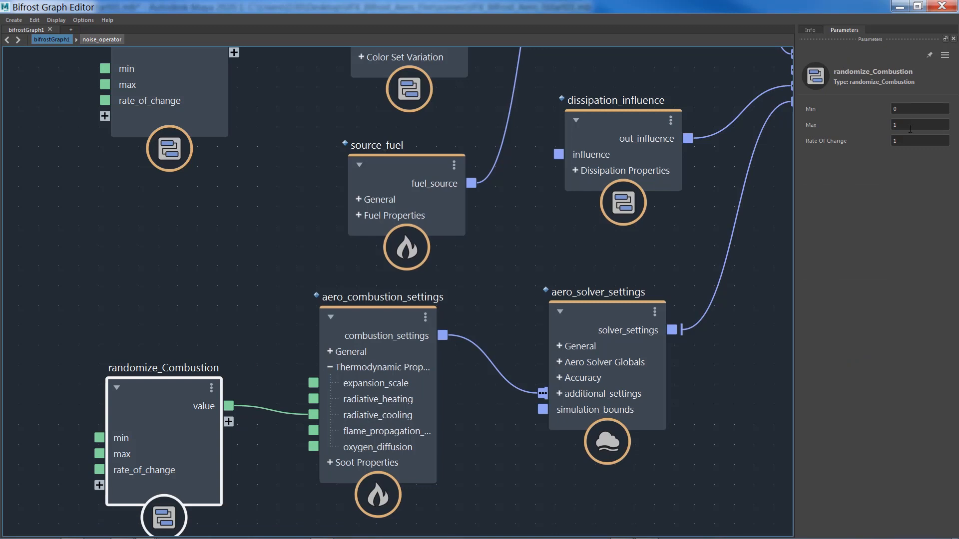
pyautogui.click(924, 109)
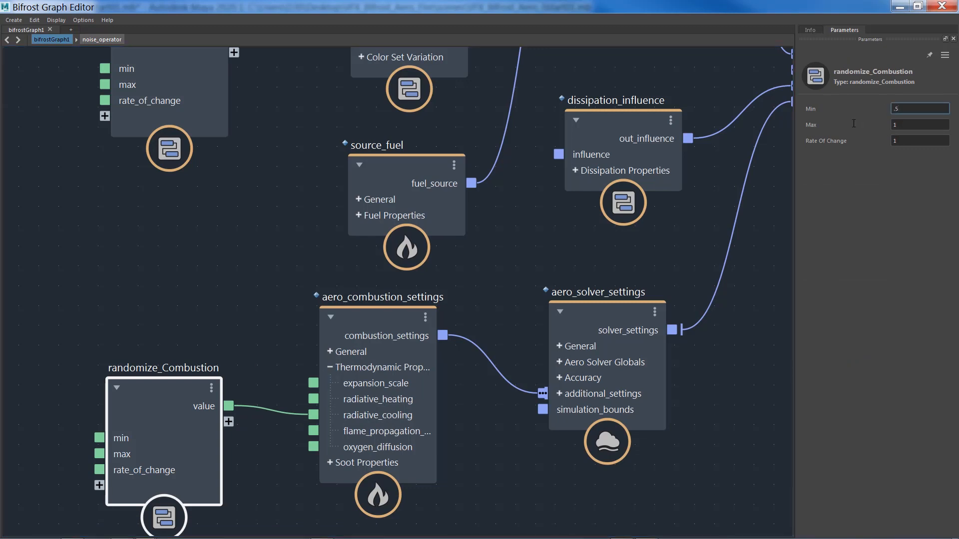
pyautogui.press('Tab')
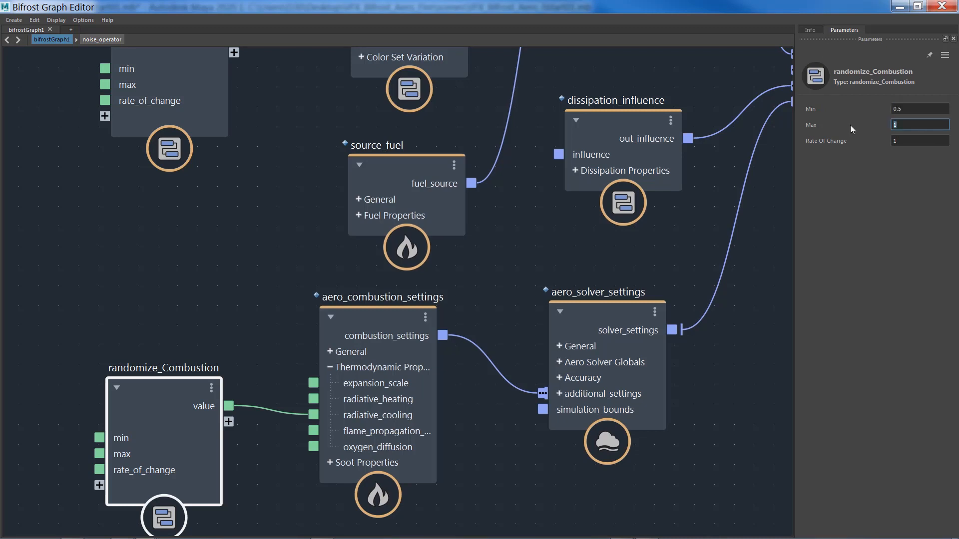
pyautogui.write('1.5')
pyautogui.press('Tab')
pyautogui.write('.75')
pyautogui.press('Return')
pyautogui.click(256, 287)
# Step: Set the Fog Density of the source_air node to 50
pyautogui.keyDown('alt'); pyautogui.moveTo(226, 329); pyautogui.dragTo(195, 409, button='middle'); pyautogui.keyUp('alt')
pyautogui.keyDown('alt'); pyautogui.moveTo(347, 147); pyautogui.dragTo(266, 336, button='middle'); pyautogui.keyUp('alt')
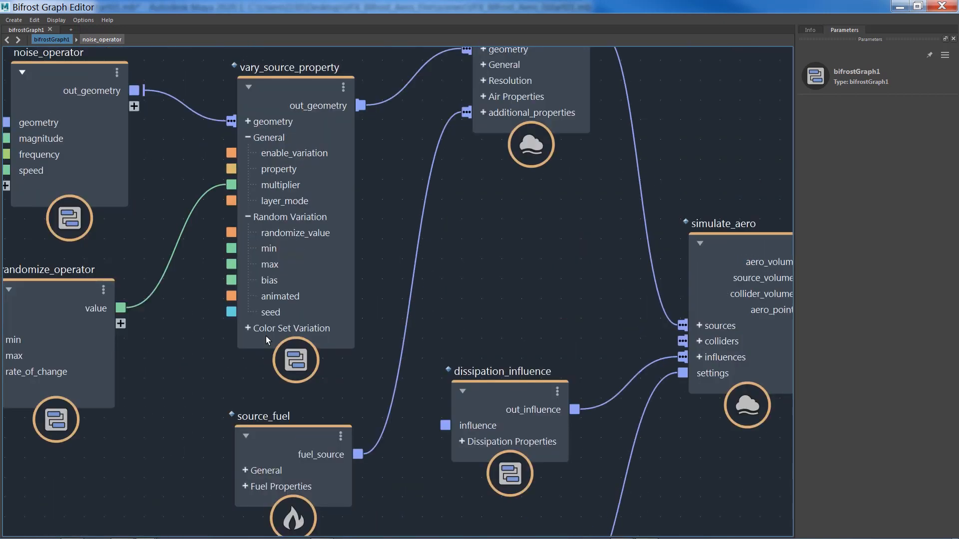
pyautogui.keyDown('alt'); pyautogui.moveTo(369, 271); pyautogui.dragTo(246, 406, button='middle'); pyautogui.keyUp('alt')
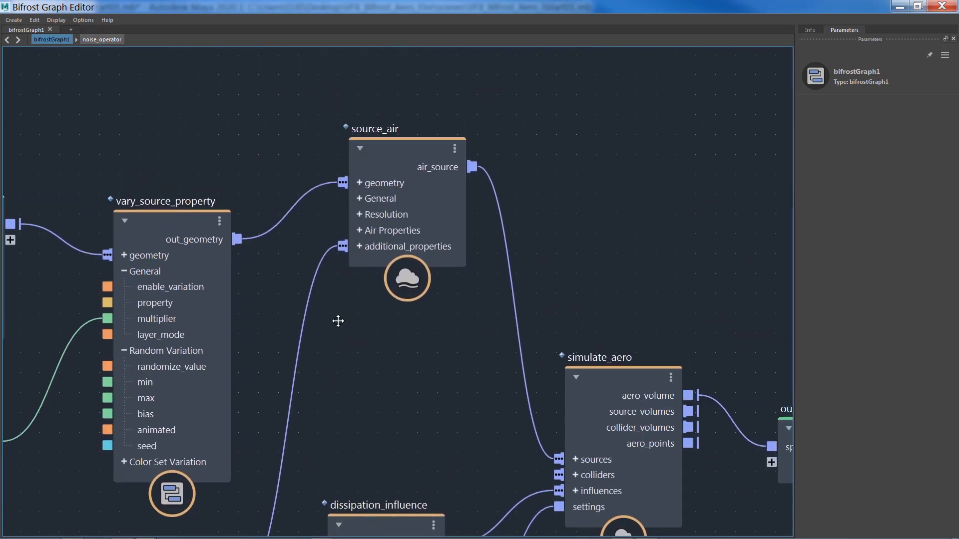
pyautogui.click(384, 148)
pyautogui.doubleClick(915, 285)
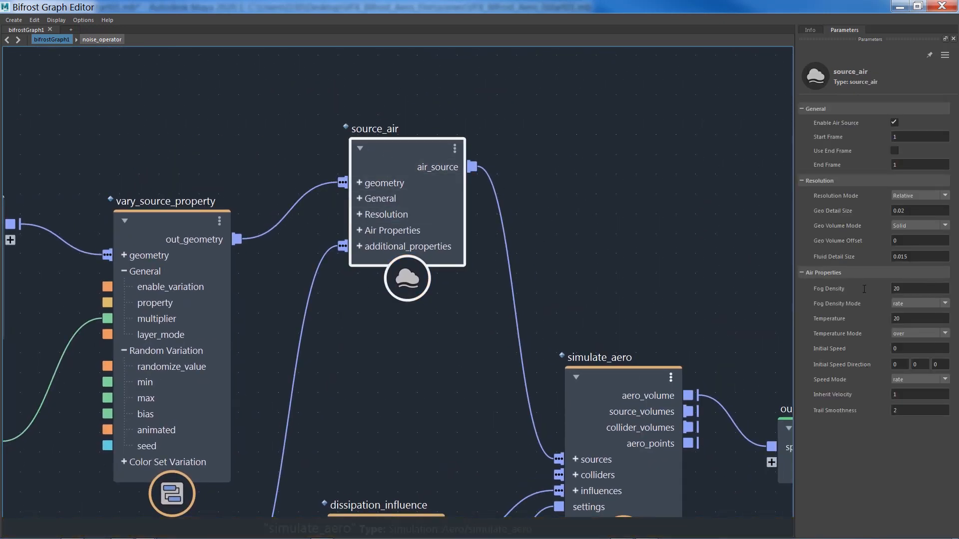
pyautogui.write('50')
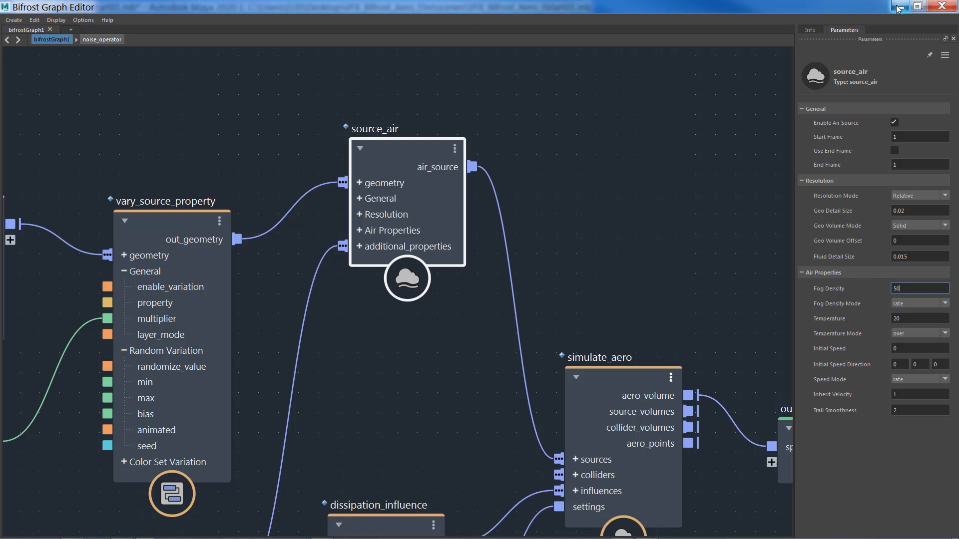
# Step: Shift the output node slightly away from simulate_aero and minimise the Bifrost Graph Editor to view the Maya scene
pyautogui.scroll(-2, 430, 378)
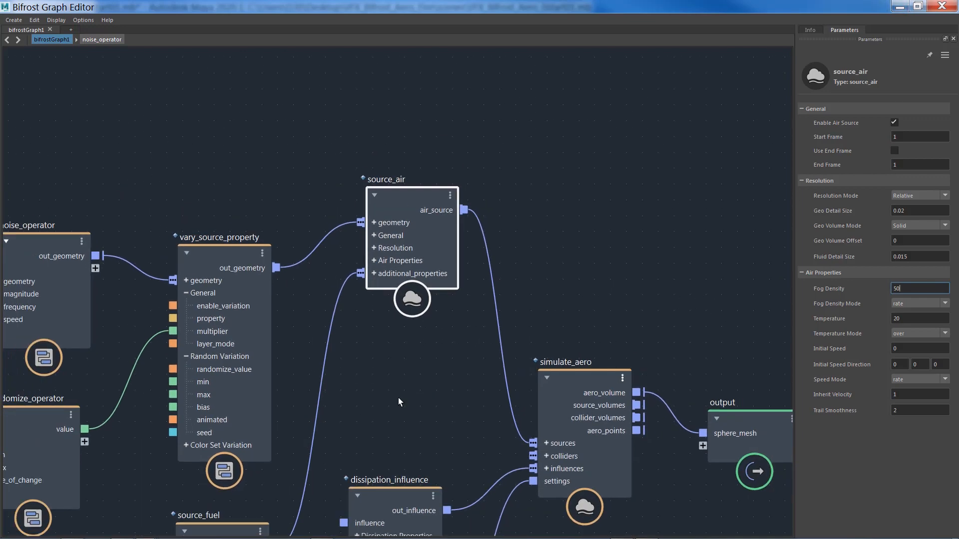
pyautogui.moveTo(380, 379); pyautogui.dragTo(331, 248, button='middle')
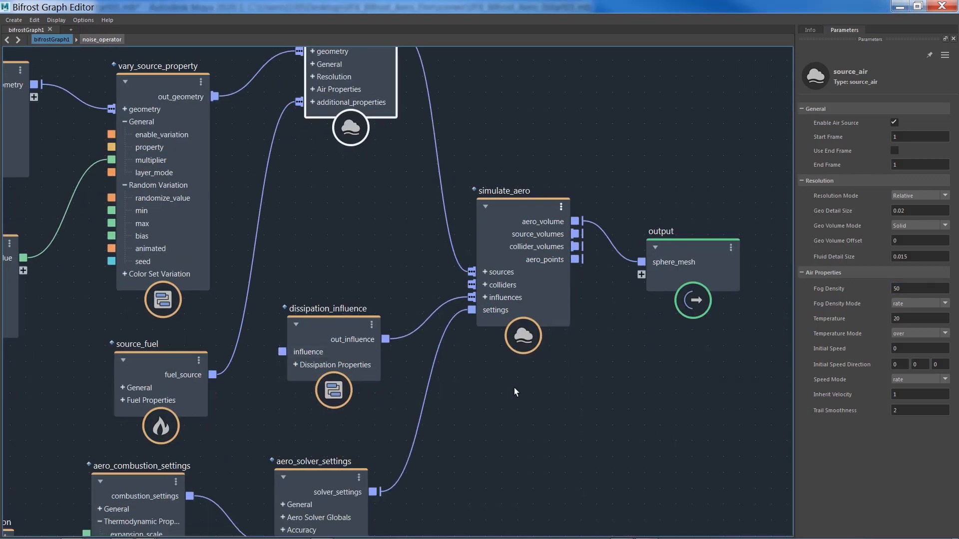
pyautogui.moveTo(694, 259); pyautogui.dragTo(718, 271)
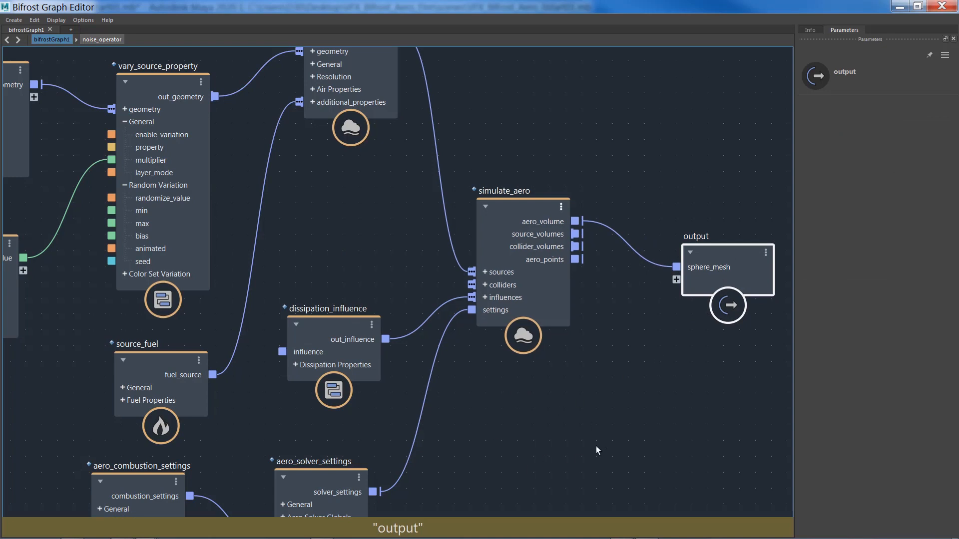
pyautogui.click(899, 6)
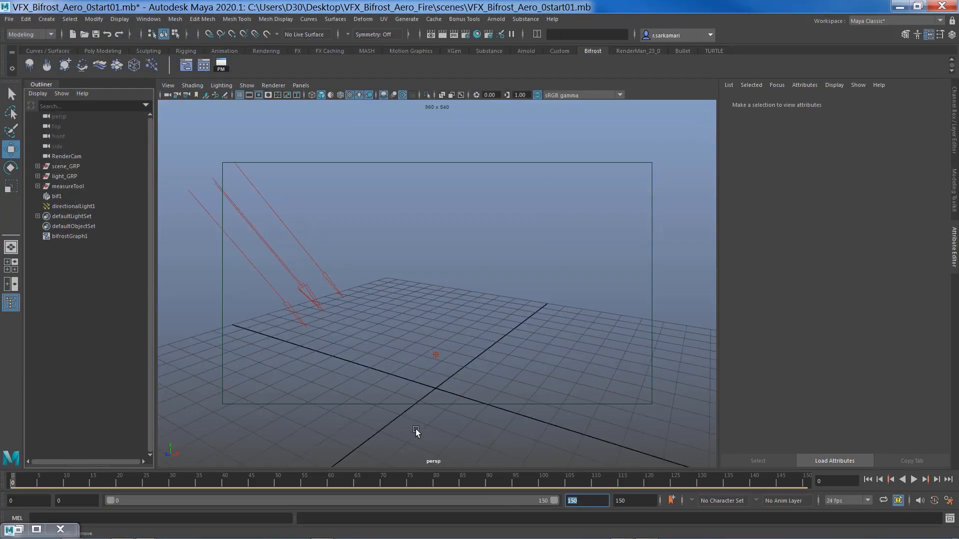
pyautogui.keyDown('alt'); pyautogui.moveTo(415, 433); pyautogui.dragTo(483, 392); pyautogui.keyUp('alt')
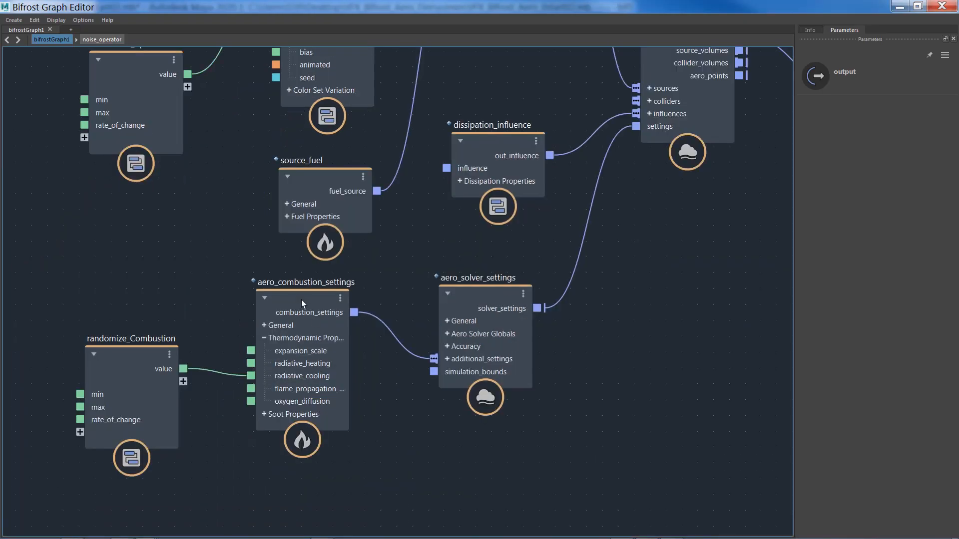
# Step: Review the parameters of aero_combustion_settings, randomize_Combustion and aero_solver_settings in the Bifrost graph, including radiative cooling and simulation speed
pyautogui.click(301, 299)
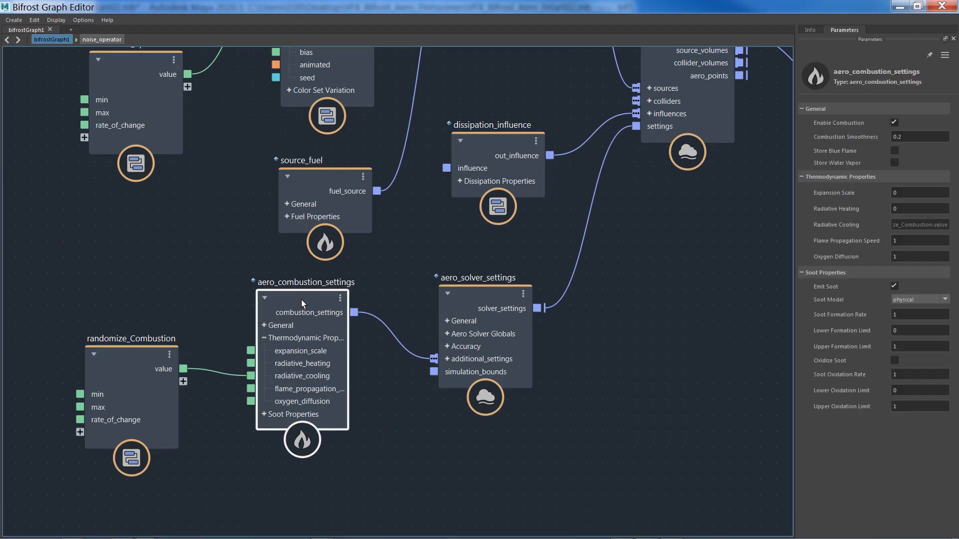
pyautogui.click(900, 195)
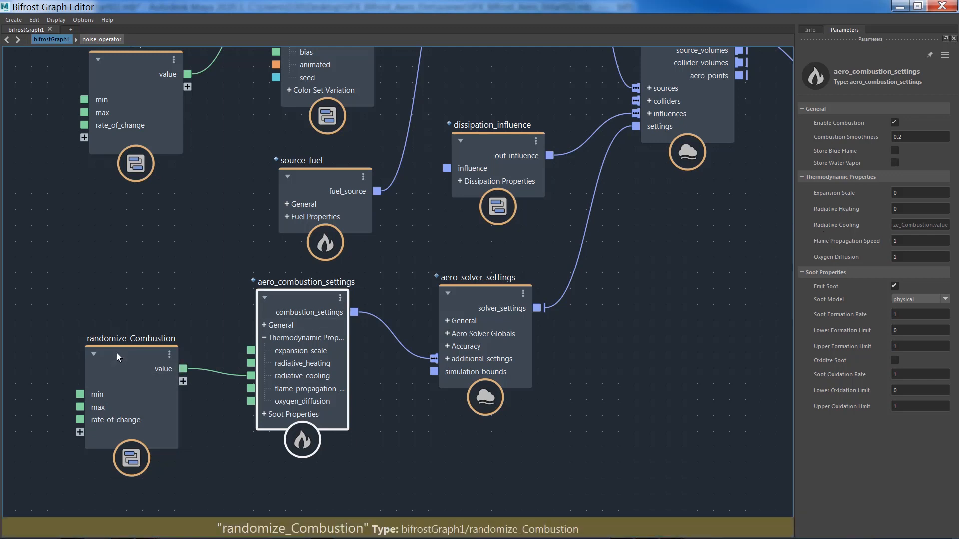
pyautogui.moveTo(95, 349)
pyautogui.mouseDown()
pyautogui.moveTo(90, 368)
pyautogui.moveTo(87, 350)
pyautogui.mouseUp()
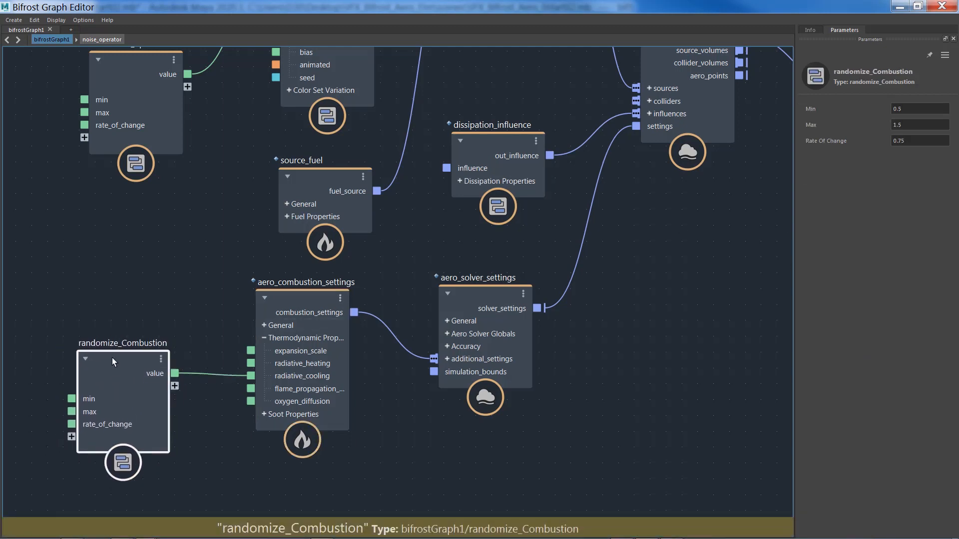
pyautogui.click(303, 299)
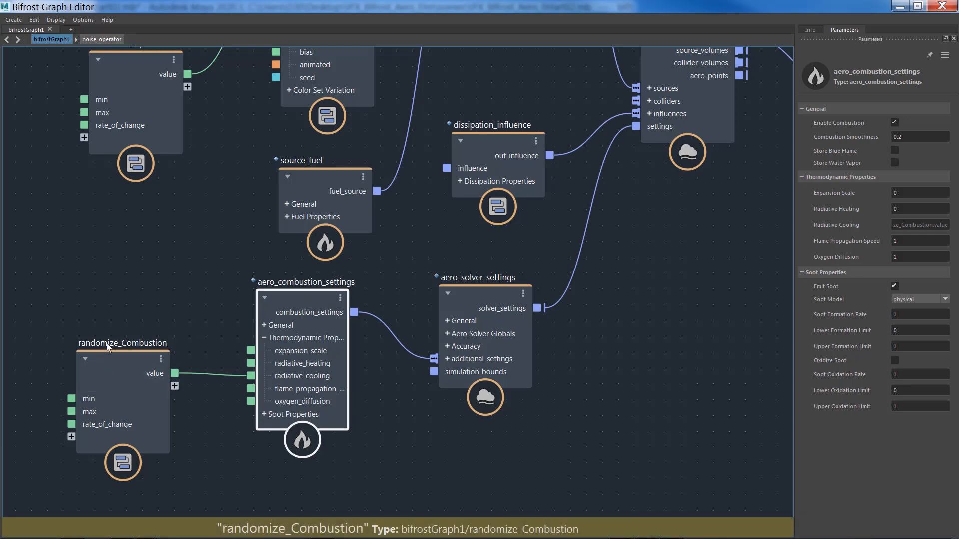
pyautogui.moveTo(101, 354); pyautogui.dragTo(92, 358)
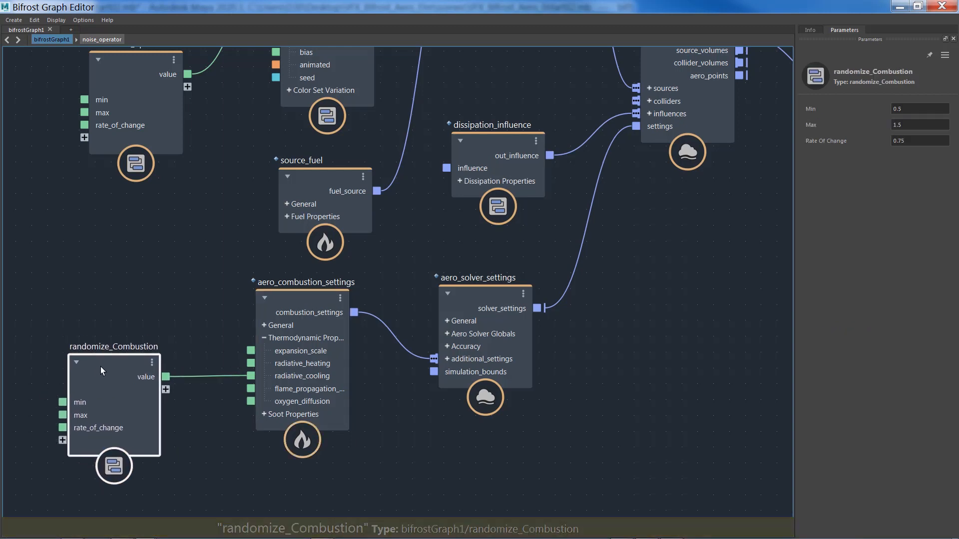
pyautogui.click(281, 299)
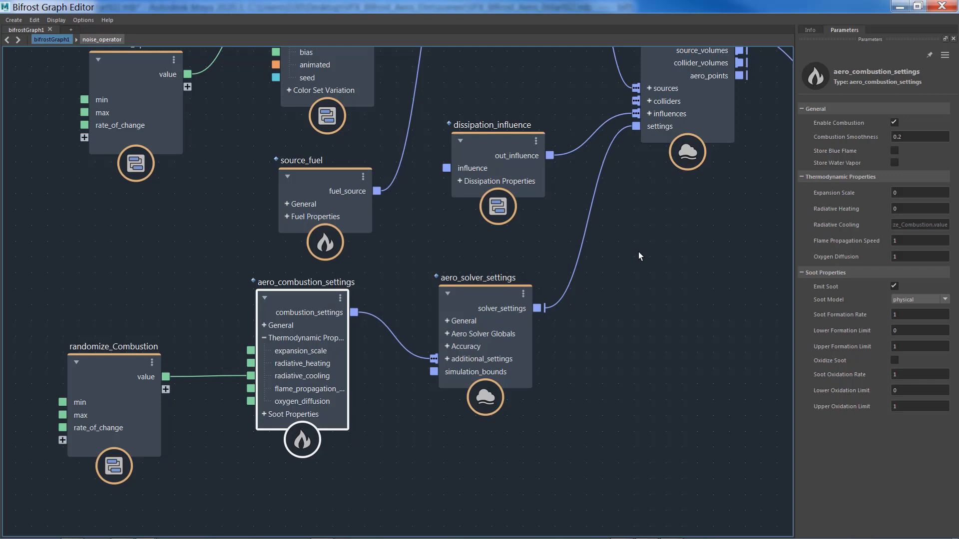
pyautogui.moveTo(595, 343); pyautogui.dragTo(583, 402, button='middle')
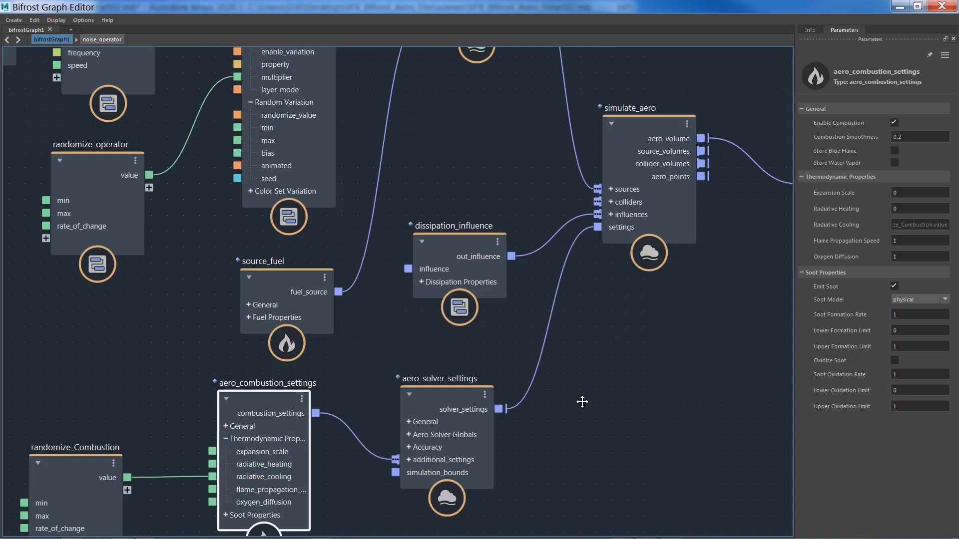
pyautogui.moveTo(484, 136)
pyautogui.mouseDown(button='middle')
pyautogui.moveTo(456, 304)
pyautogui.moveTo(476, 150)
pyautogui.mouseUp(button='middle')
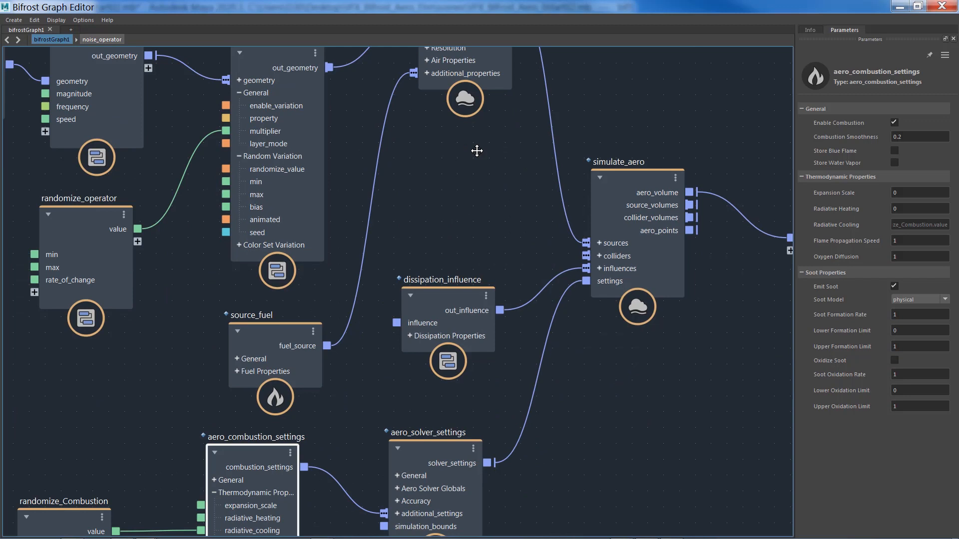
pyautogui.click(417, 467)
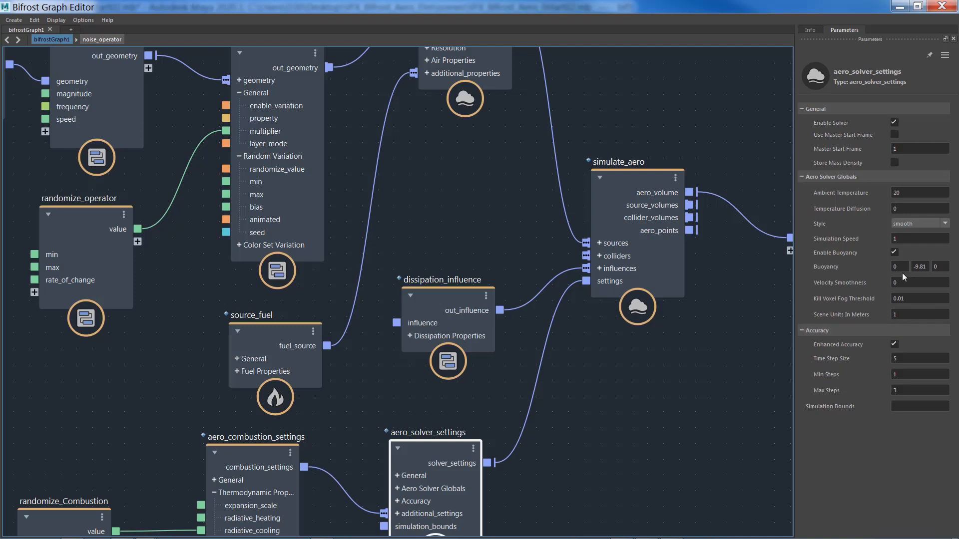
pyautogui.click(902, 240)
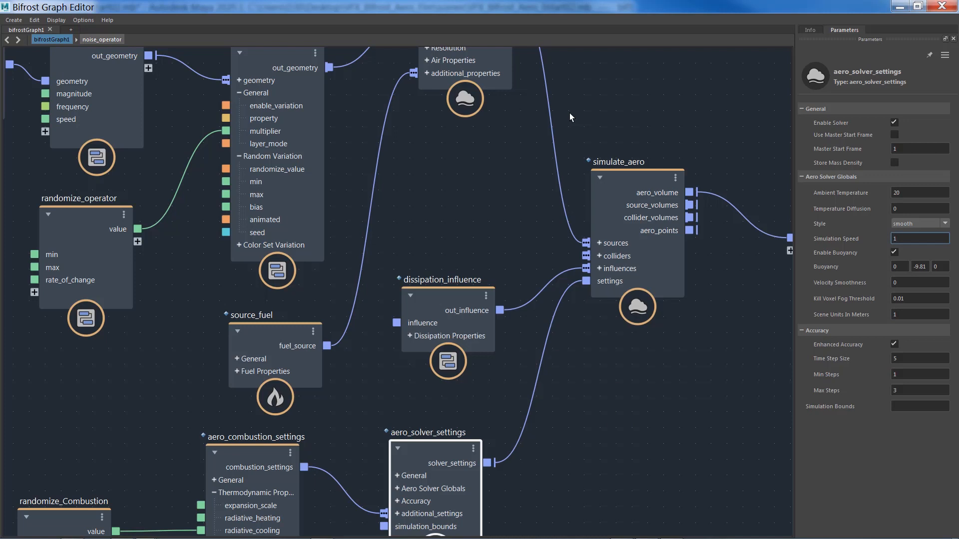
# Step: Move the output node well clear of simulate_aero to leave room for another node, and frame the whole graph
pyautogui.click(441, 196)
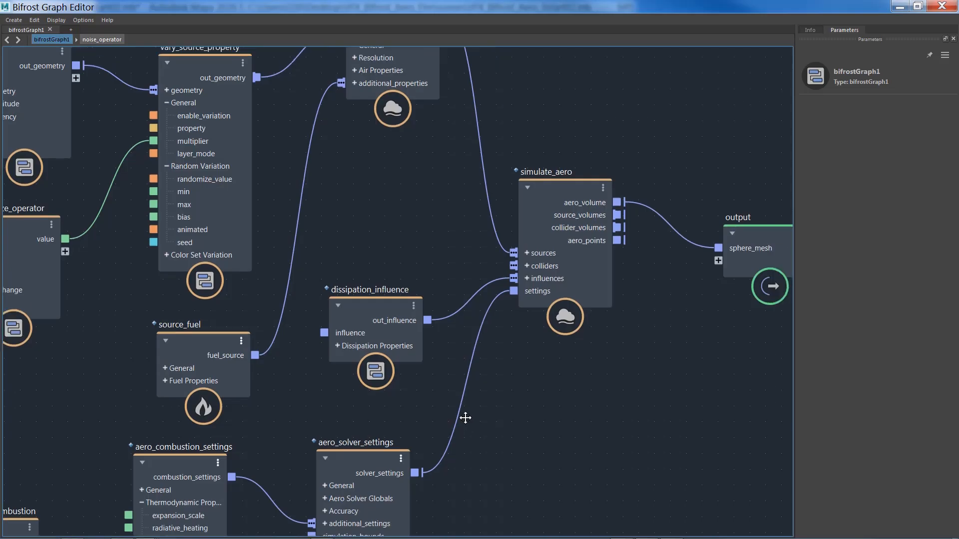
pyautogui.moveTo(462, 417); pyautogui.dragTo(361, 438, button='middle')
pyautogui.moveTo(585, 261); pyautogui.dragTo(697, 231)
pyautogui.click(622, 344)
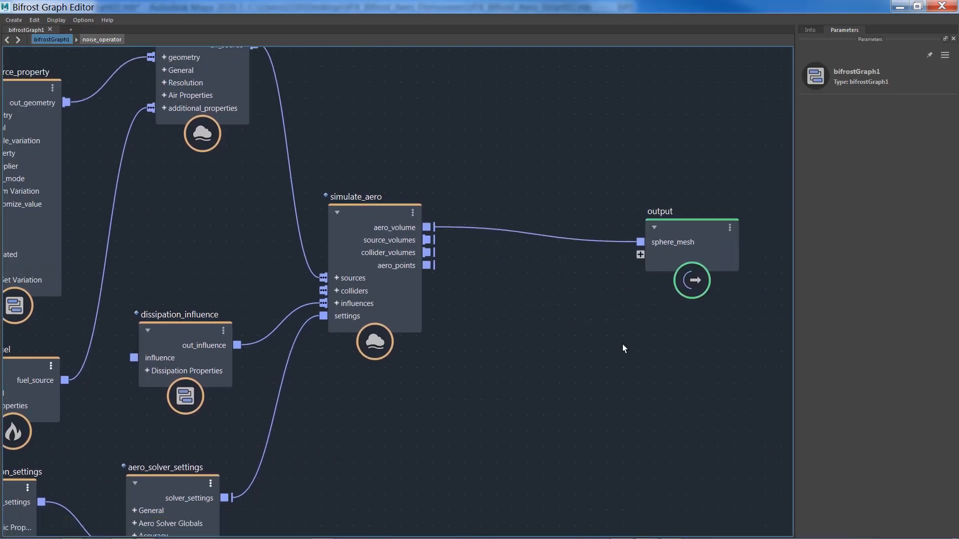
pyautogui.press('a')
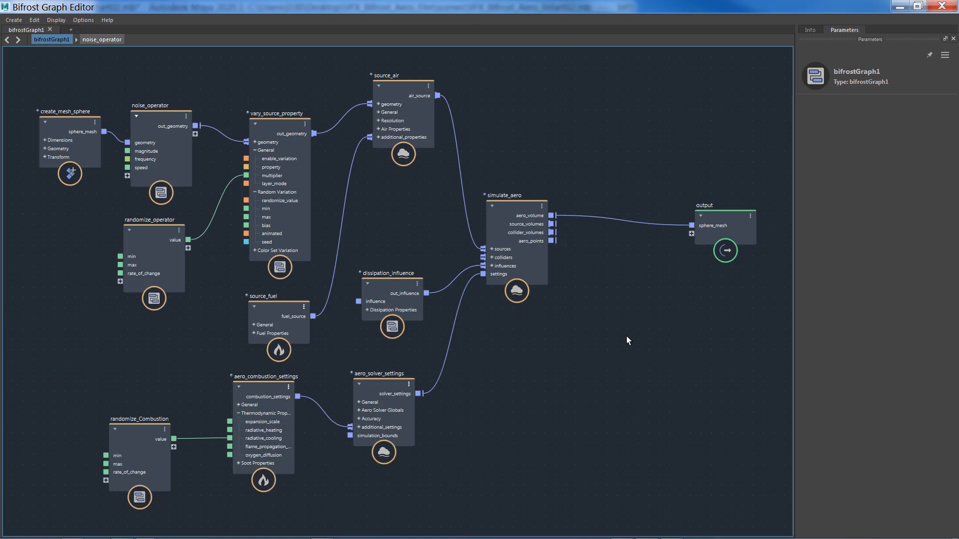
# Step: Add an assign_material node to the Bifrost graph and place it between simulate_aero and the output node
pyautogui.press('Tab')
pyautogui.write('assign')
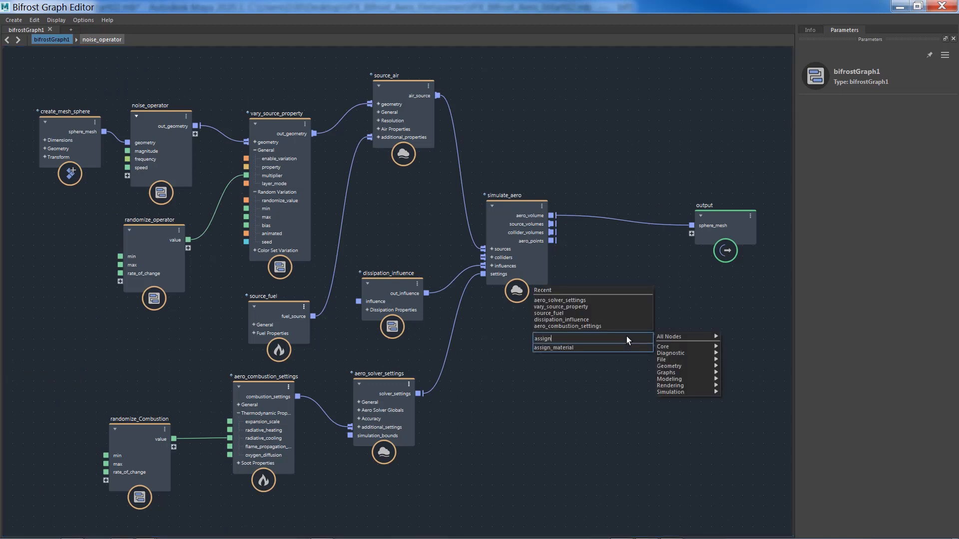
pyautogui.press('Down')
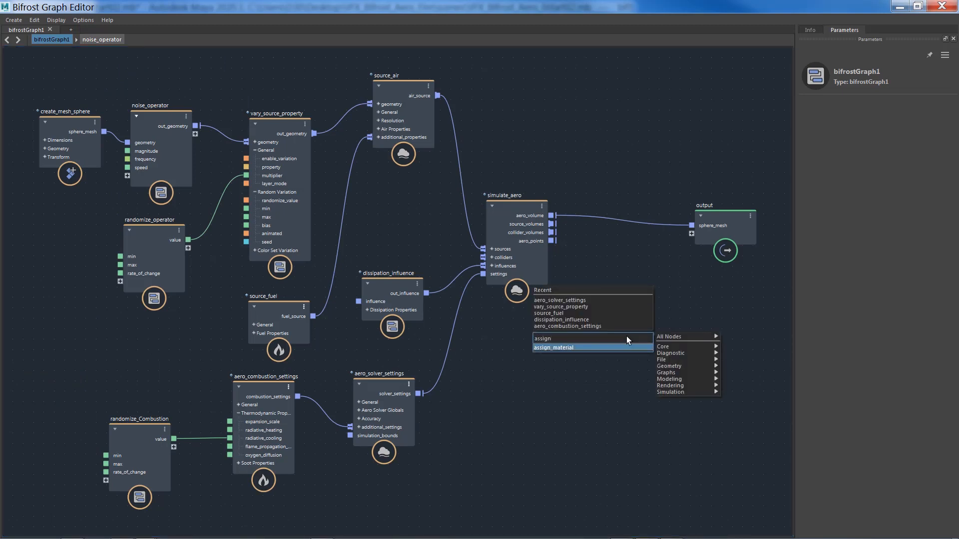
pyautogui.press('Return')
pyautogui.moveTo(627, 307); pyautogui.dragTo(629, 299)
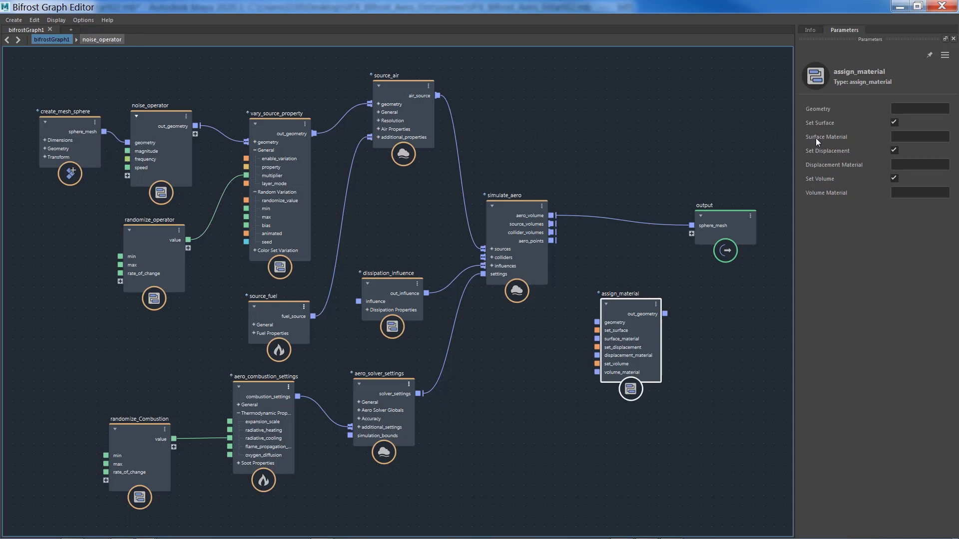
pyautogui.moveTo(732, 216); pyautogui.dragTo(754, 202)
pyautogui.moveTo(610, 307); pyautogui.dragTo(626, 260)
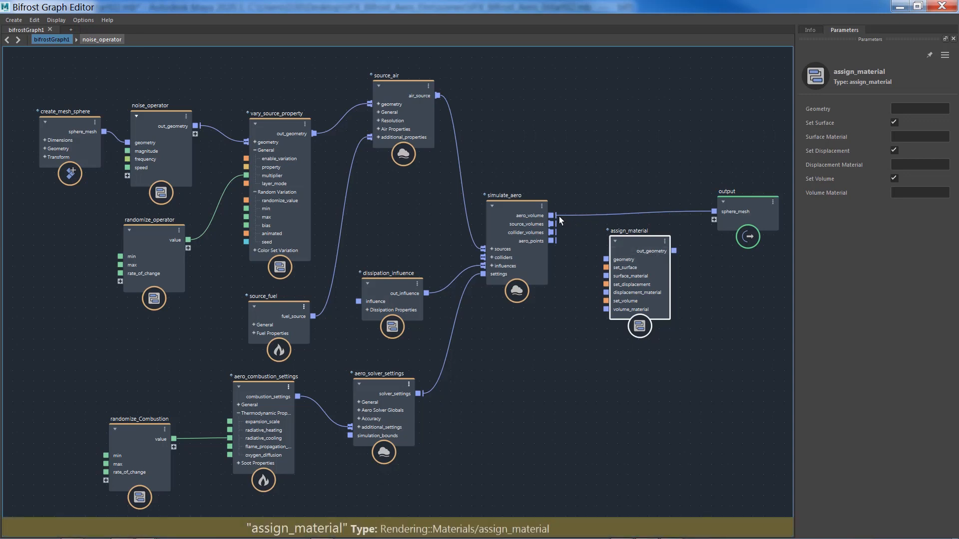
# Step: Connect simulate_aero's aero_volume to the assign_material geometry and its out_geometry to the output's sphere_mesh, lining the node up between them
pyautogui.moveTo(597, 254); pyautogui.dragTo(601, 255)
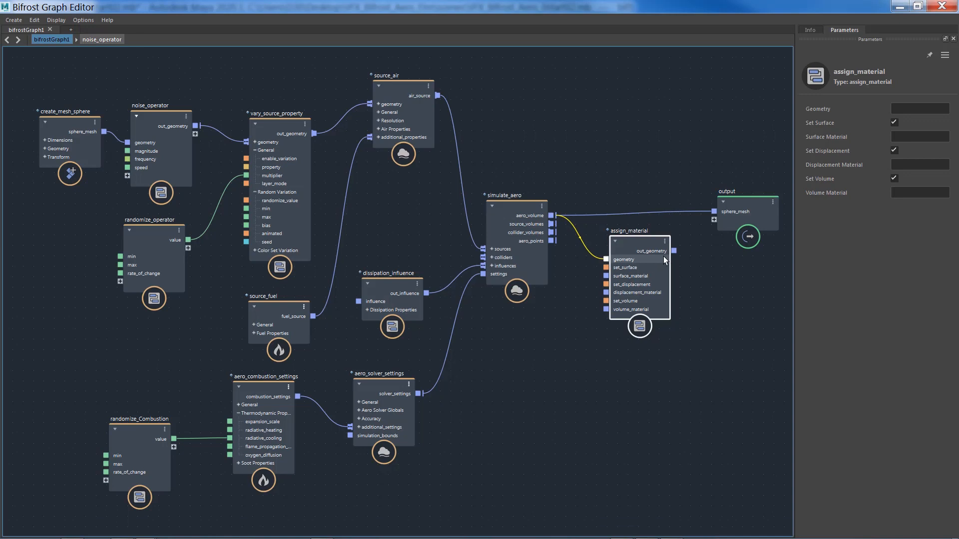
pyautogui.moveTo(666, 256); pyautogui.dragTo(666, 256)
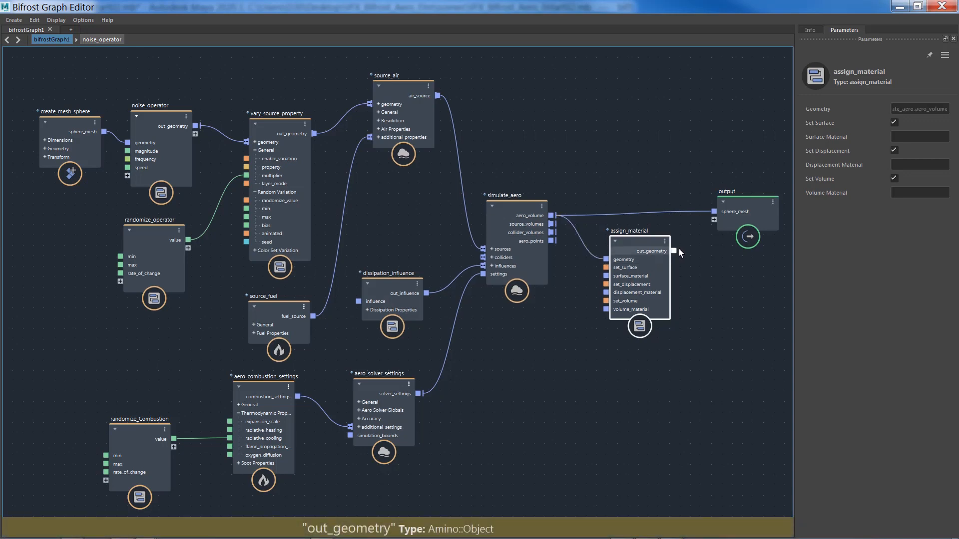
pyautogui.moveTo(705, 211); pyautogui.dragTo(713, 210)
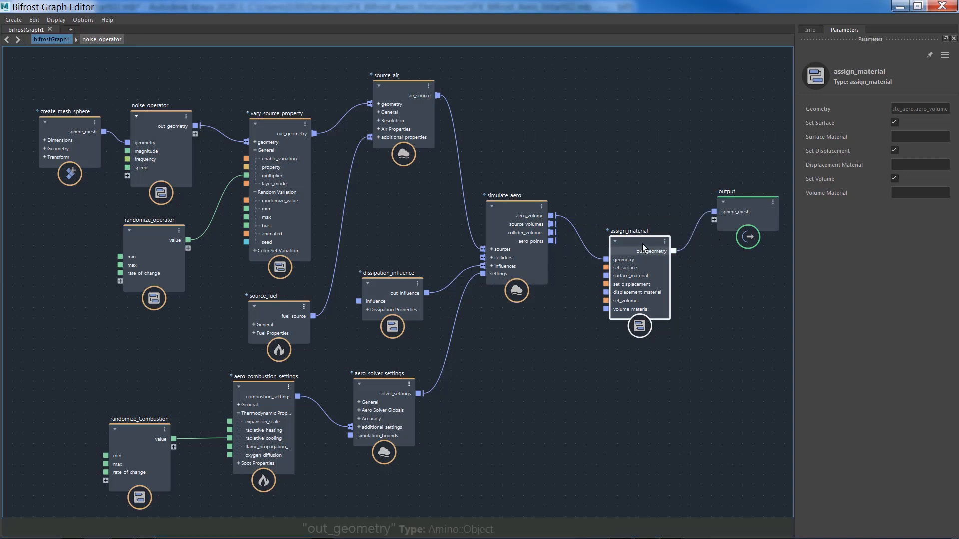
pyautogui.moveTo(641, 242); pyautogui.dragTo(647, 203)
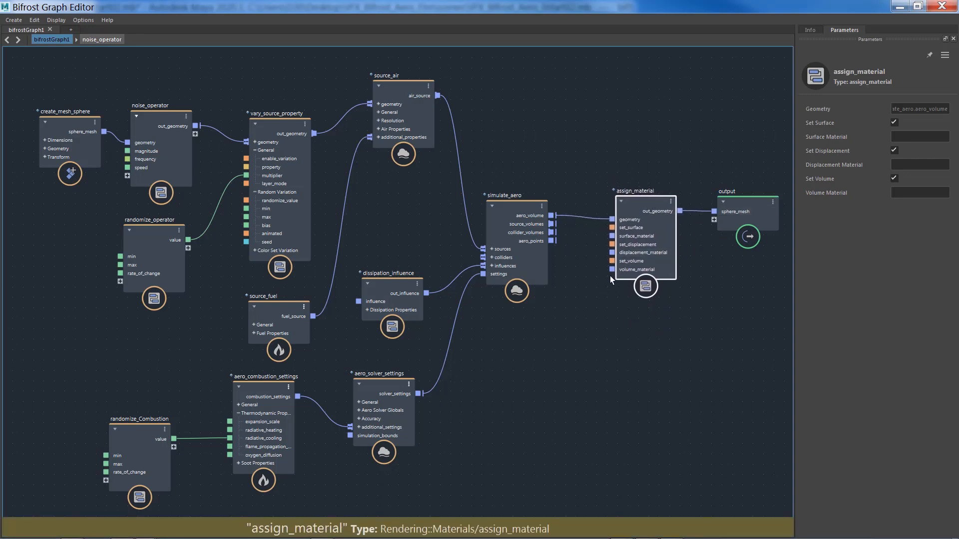
pyautogui.moveTo(611, 270); pyautogui.dragTo(543, 389)
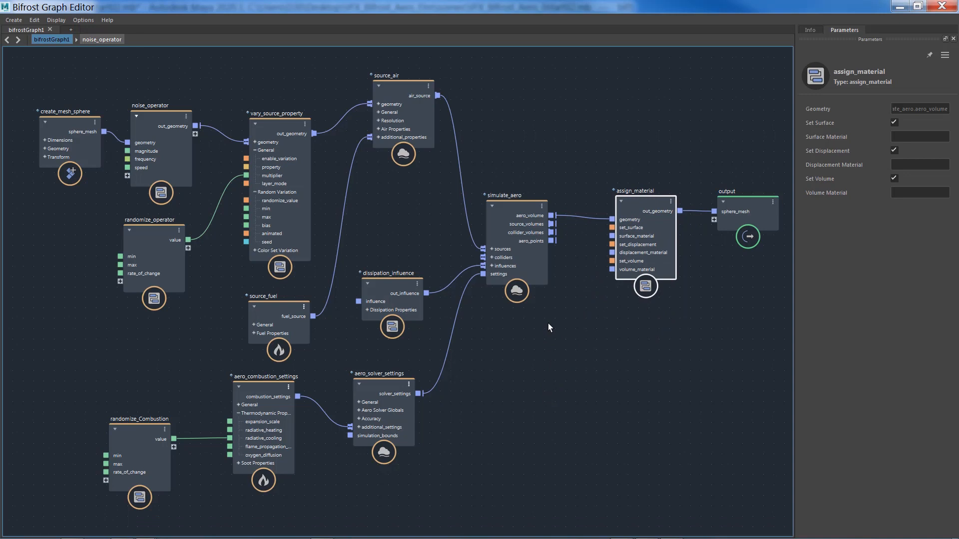
# Step: Shrink the Bifrost Graph Editor, open the Hypershade and create an Arnold aiStandardVolume shader
pyautogui.doubleClick(668, 5)
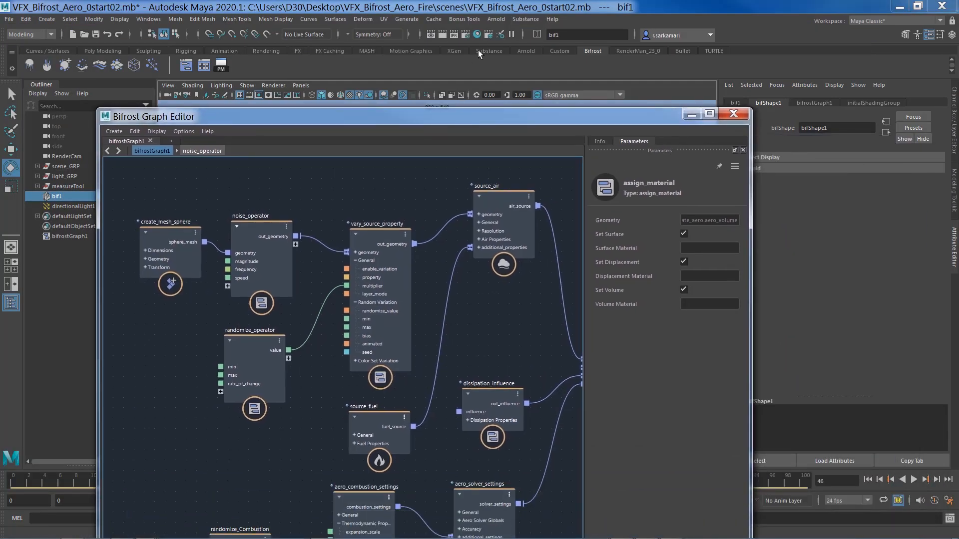
pyautogui.click(477, 34)
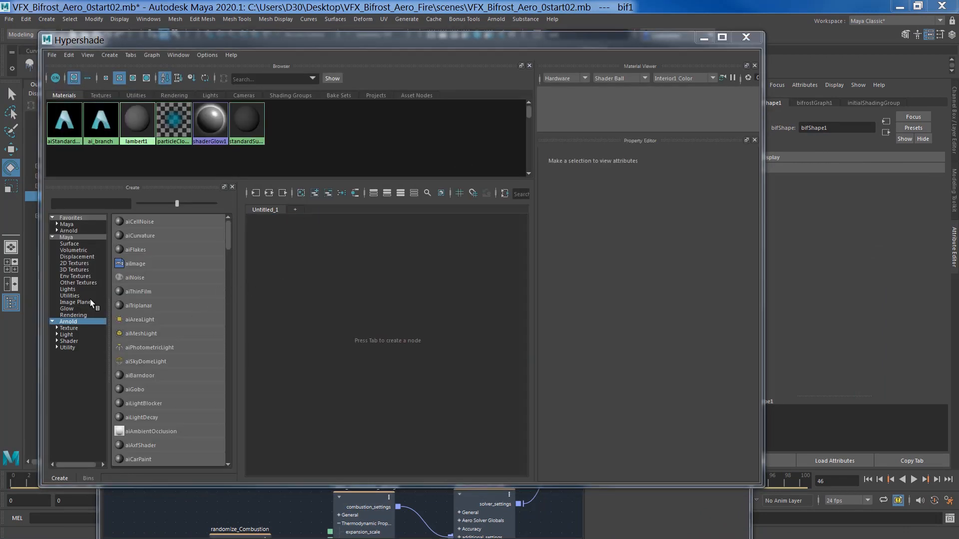
pyautogui.click(65, 341)
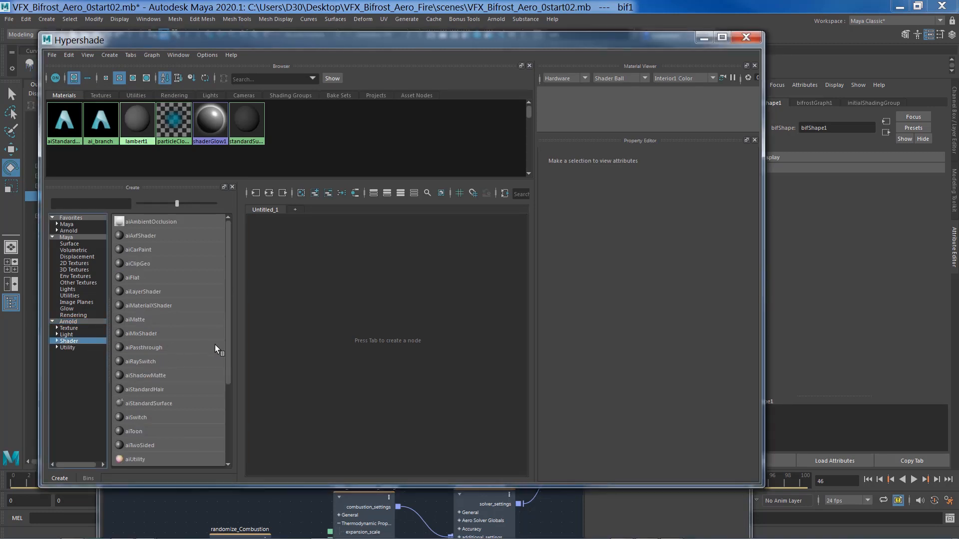
pyautogui.moveTo(228, 312); pyautogui.dragTo(228, 438)
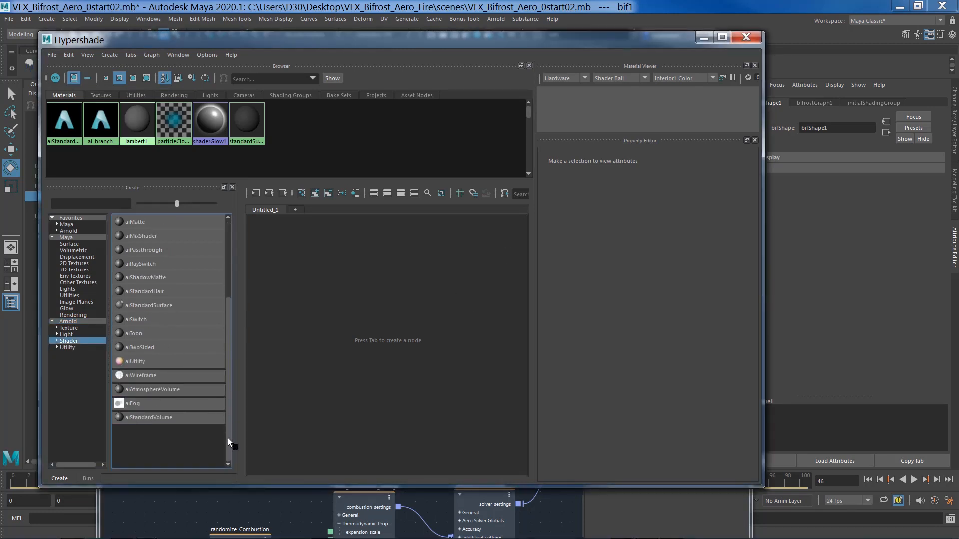
pyautogui.click(144, 419)
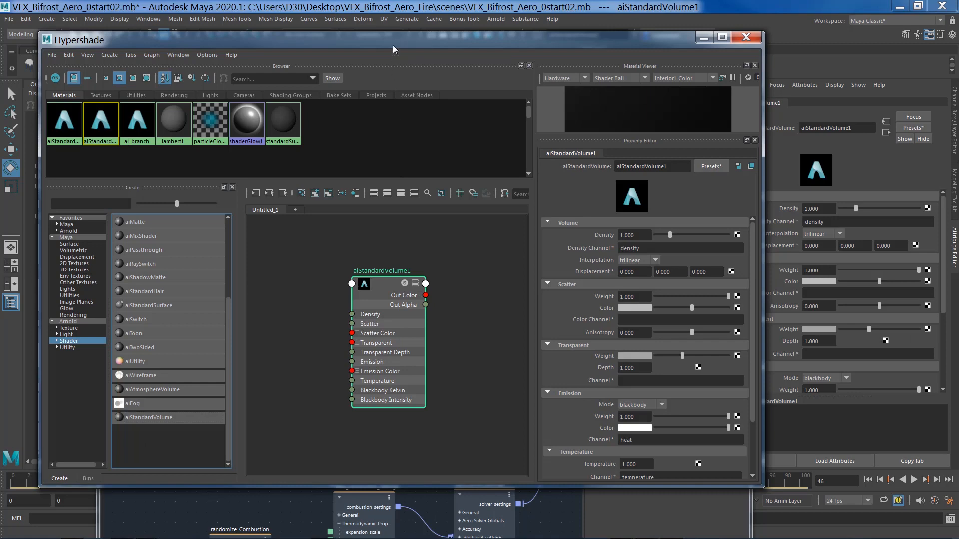
# Step: Bring the aiStandardVolume1 shader into the Bifrost graph as a material reference node and place it below simulate_aero
pyautogui.moveTo(392, 41); pyautogui.dragTo(68, 75)
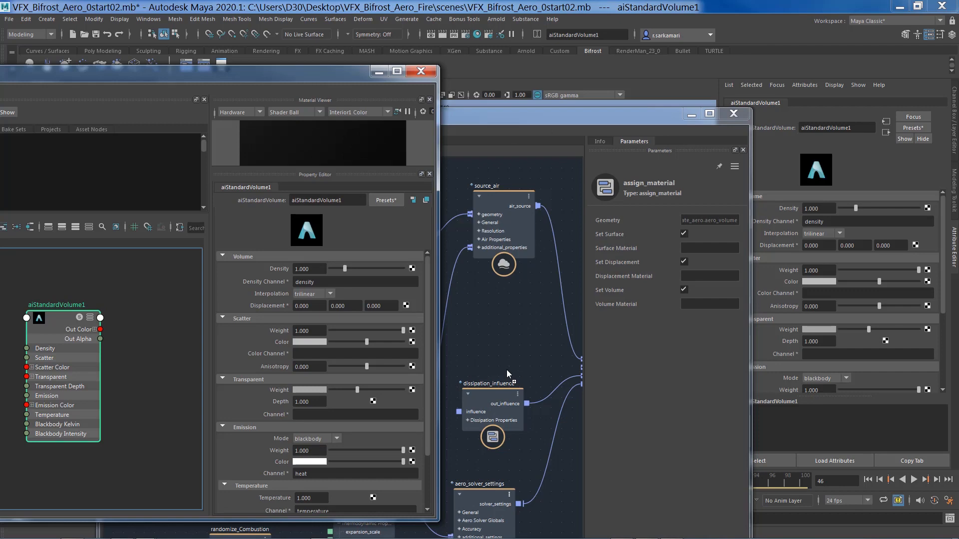
pyautogui.moveTo(506, 370); pyautogui.dragTo(506, 370, button='middle')
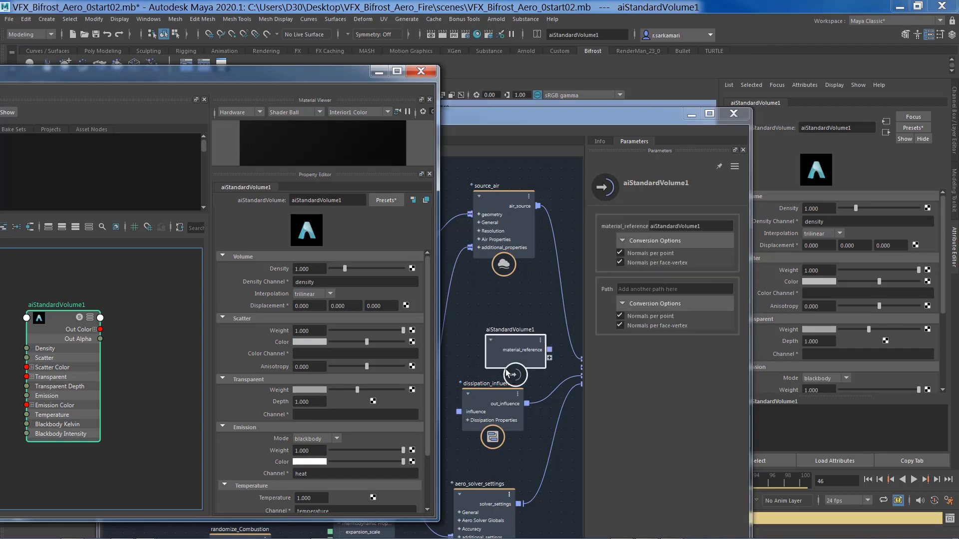
pyautogui.click(559, 113)
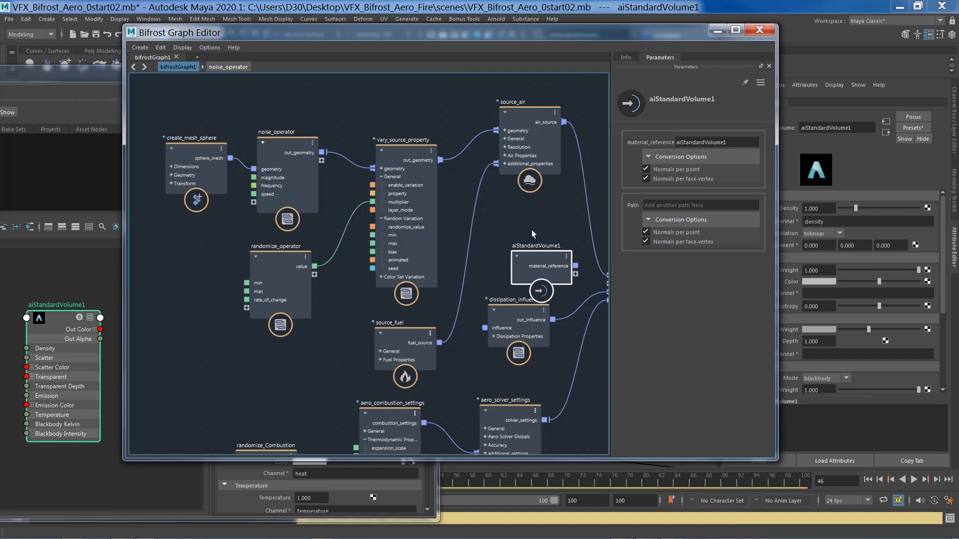
pyautogui.keyDown('alt'); pyautogui.moveTo(434, 223); pyautogui.dragTo(223, 186, button='middle'); pyautogui.keyUp('alt')
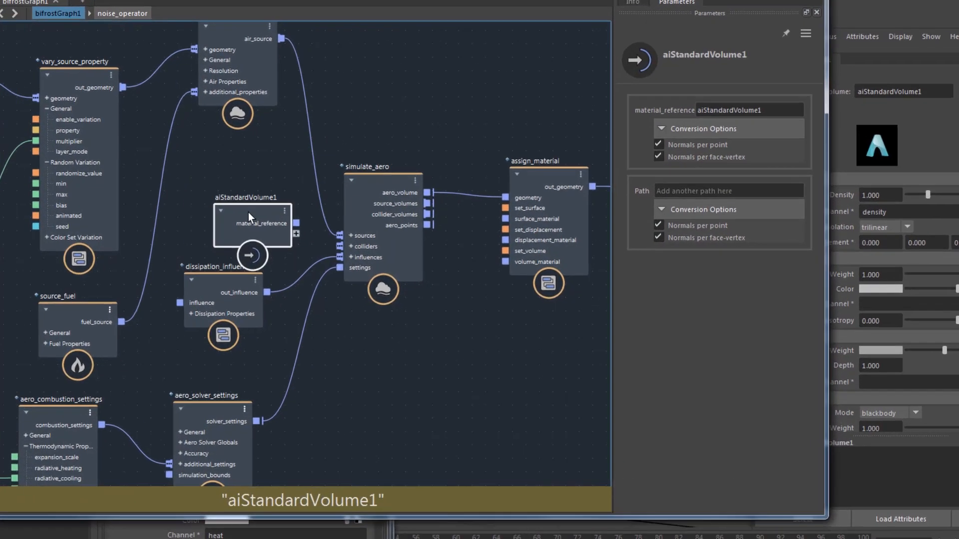
pyautogui.moveTo(329, 220); pyautogui.dragTo(491, 328)
pyautogui.moveTo(369, 413); pyautogui.dragTo(299, 443)
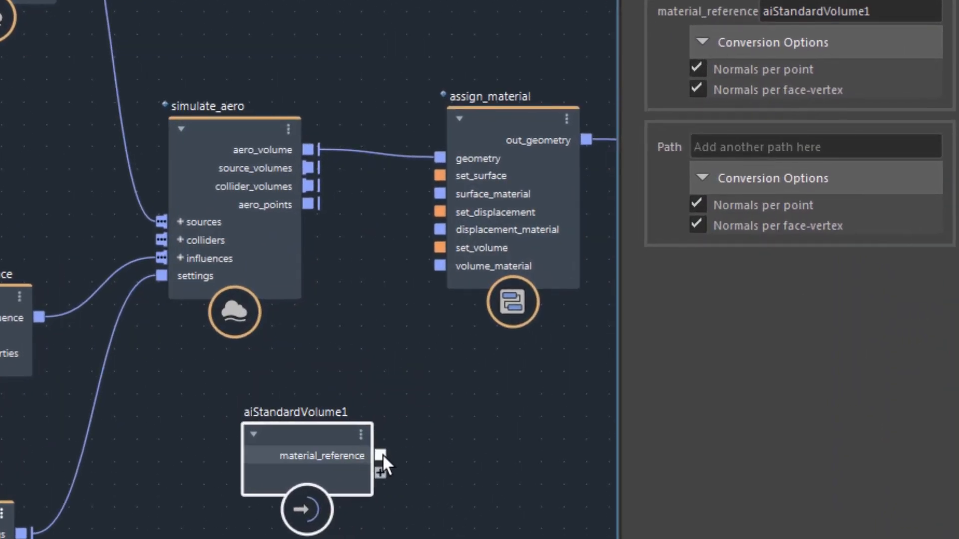
# Step: Connect aiStandardVolume1's material_reference to the volume_material input of assign_material and tidy the node's position
pyautogui.moveTo(383, 455); pyautogui.dragTo(439, 266)
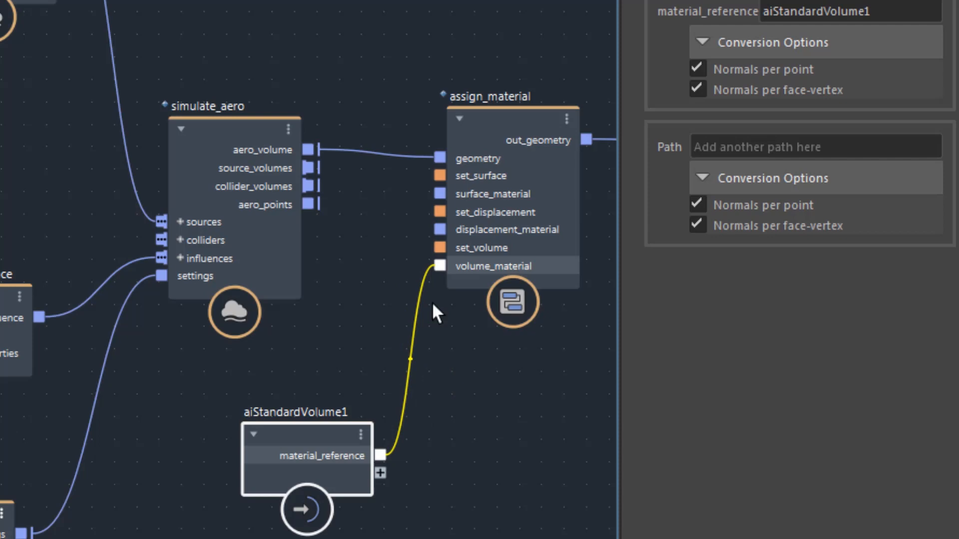
pyautogui.click(471, 390)
pyautogui.moveTo(320, 438); pyautogui.dragTo(303, 405)
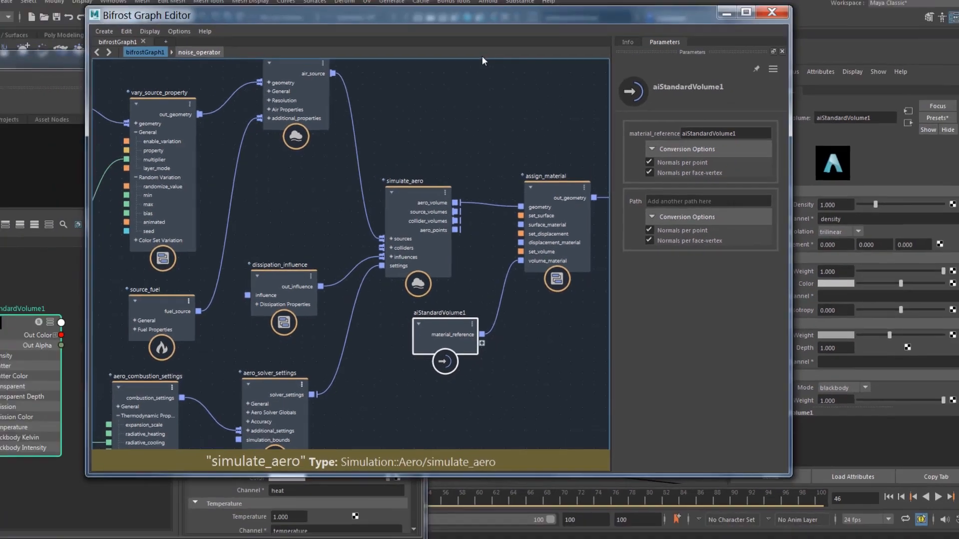
# Step: Minimise the Bifrost Graph Editor and set the aiStandardVolume1 Density Channel to voxel_fog_density in the Hypershade
pyautogui.click(723, 15)
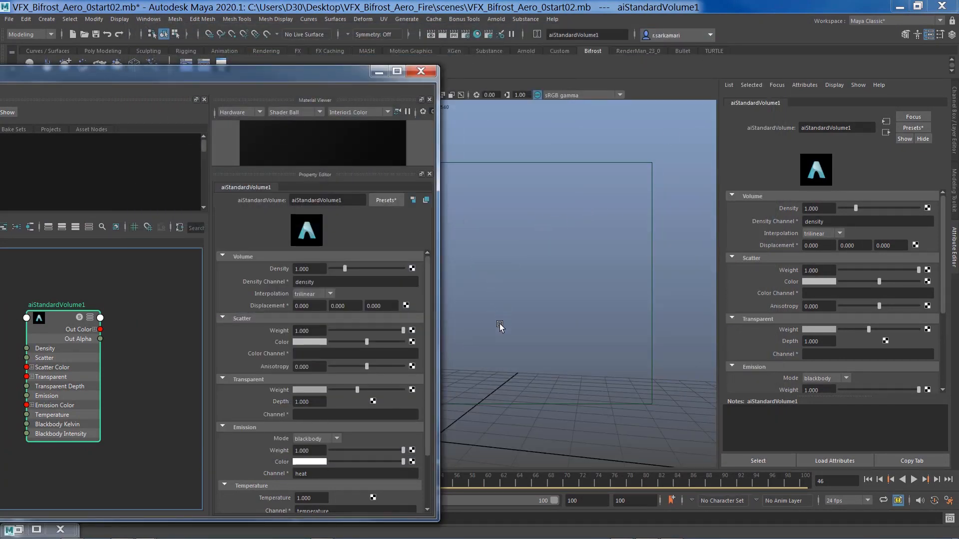
pyautogui.keyDown('alt'); pyautogui.moveTo(501, 325); pyautogui.dragTo(449, 335); pyautogui.keyUp('alt')
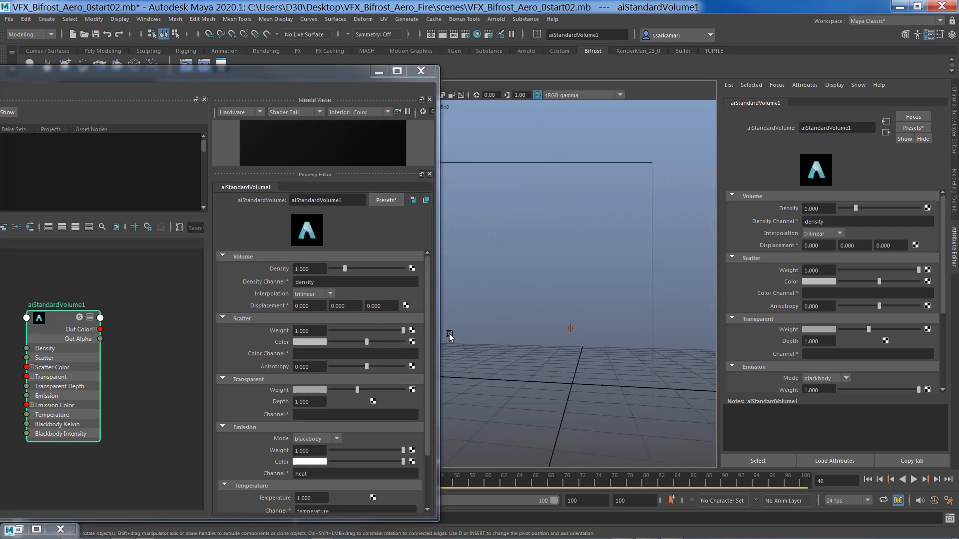
pyautogui.moveTo(193, 77); pyautogui.dragTo(198, 24)
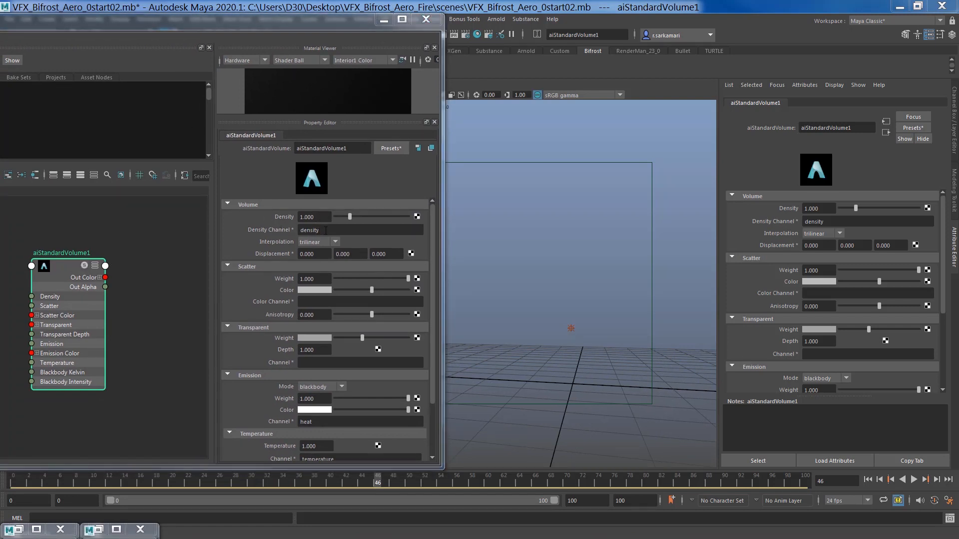
pyautogui.doubleClick(325, 230)
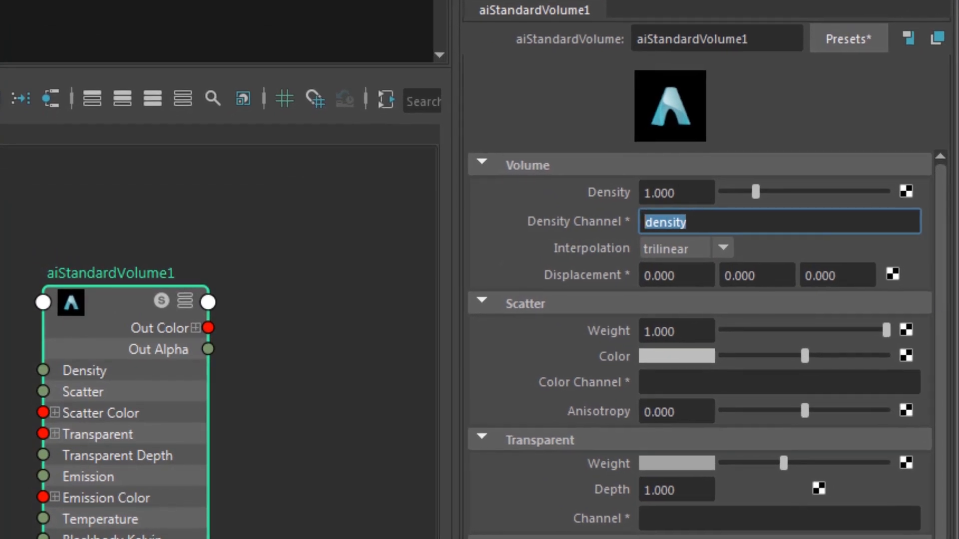
pyautogui.write('voxel_fog_density')
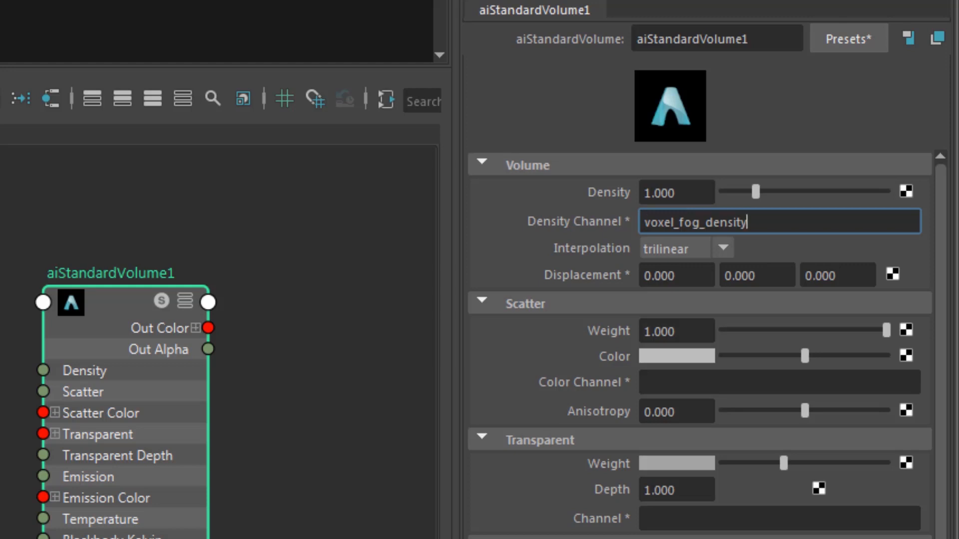
pyautogui.press('Return')
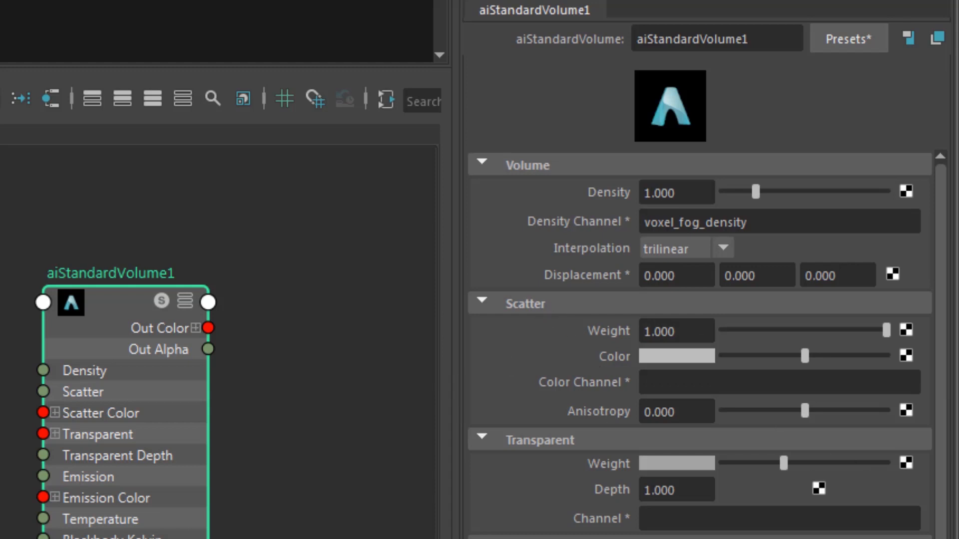
# Step: Lighten the shader's Scatter Color slightly and lower its Transparent Weight to black
pyautogui.moveTo(941, 422); pyautogui.dragTo(939, 500)
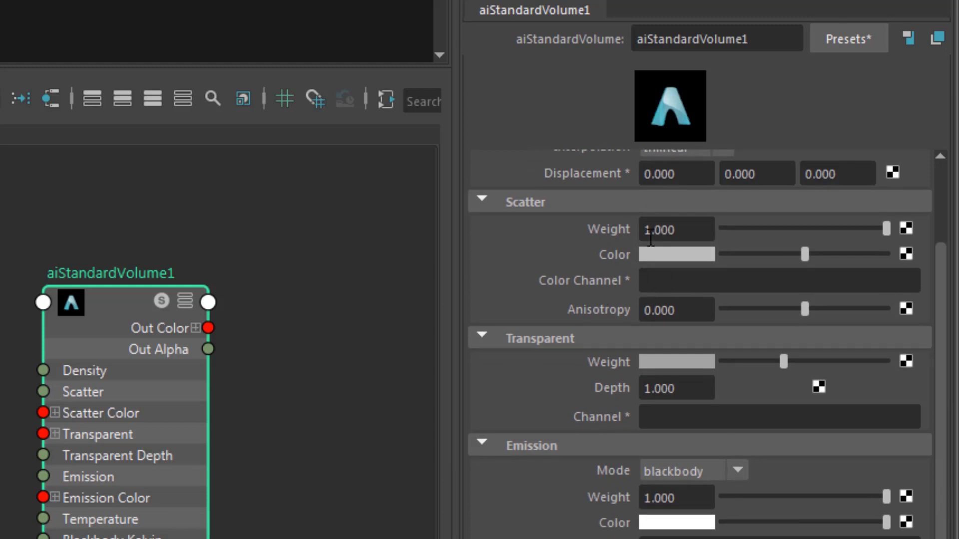
pyautogui.click(819, 255)
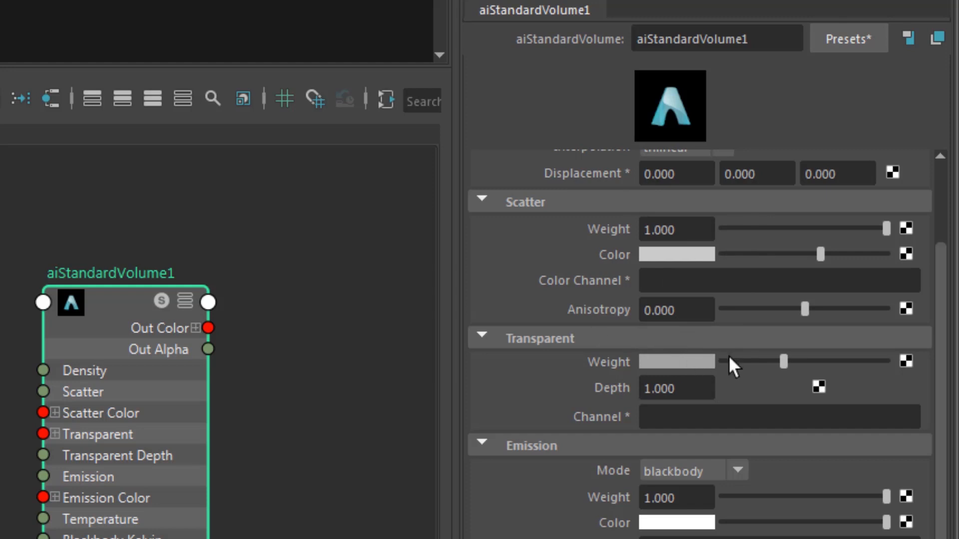
pyautogui.moveTo(735, 358); pyautogui.dragTo(663, 348)
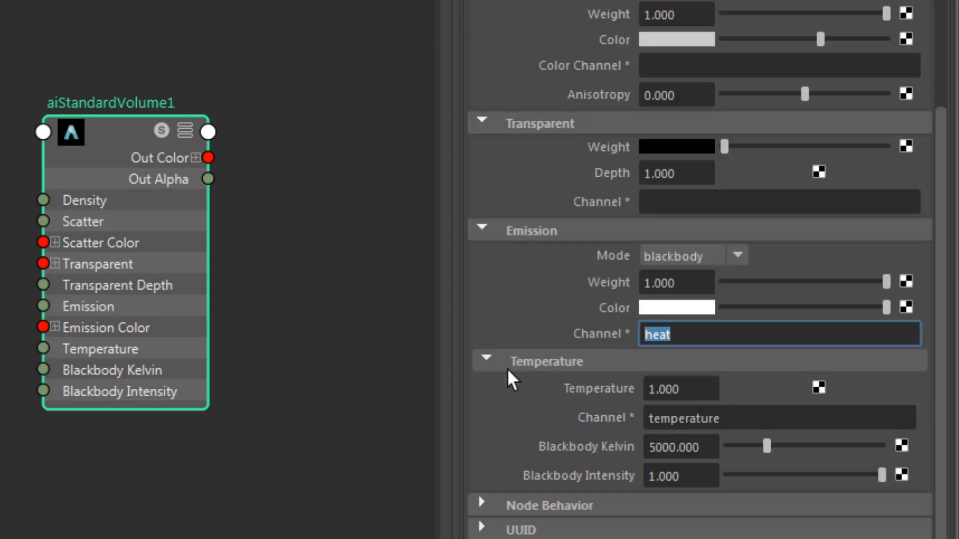
# Step: Set both the Emission Channel and the Temperature Channel of aiStandardVolume1 to voxel_temperature
pyautogui.click(743, 419)
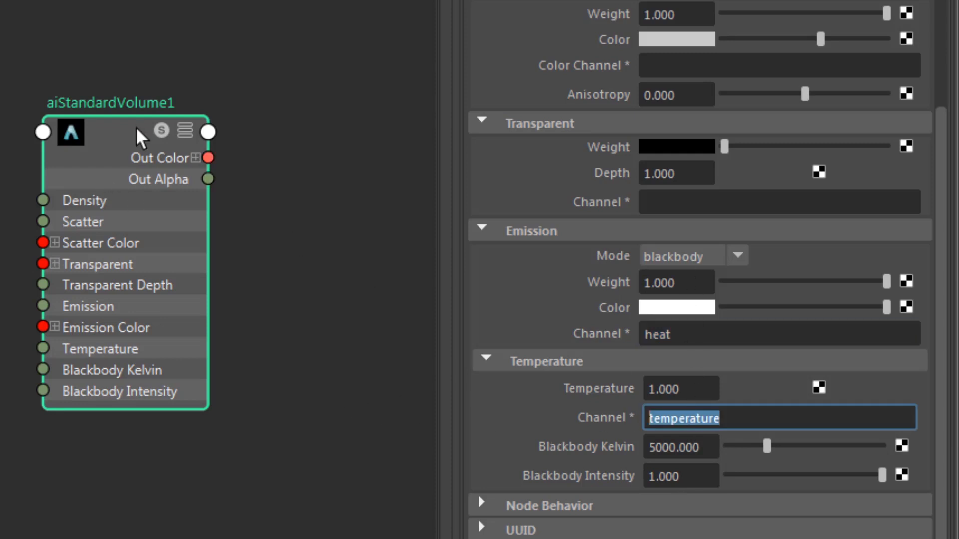
pyautogui.moveTo(138, 130); pyautogui.dragTo(181, 100)
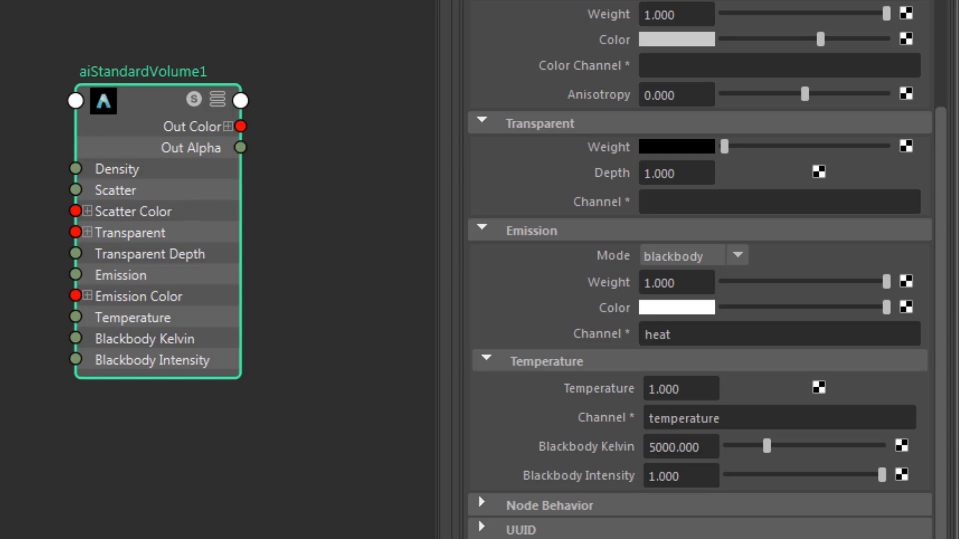
pyautogui.moveTo(682, 336); pyautogui.dragTo(628, 335)
pyautogui.write('voxel_temperature')
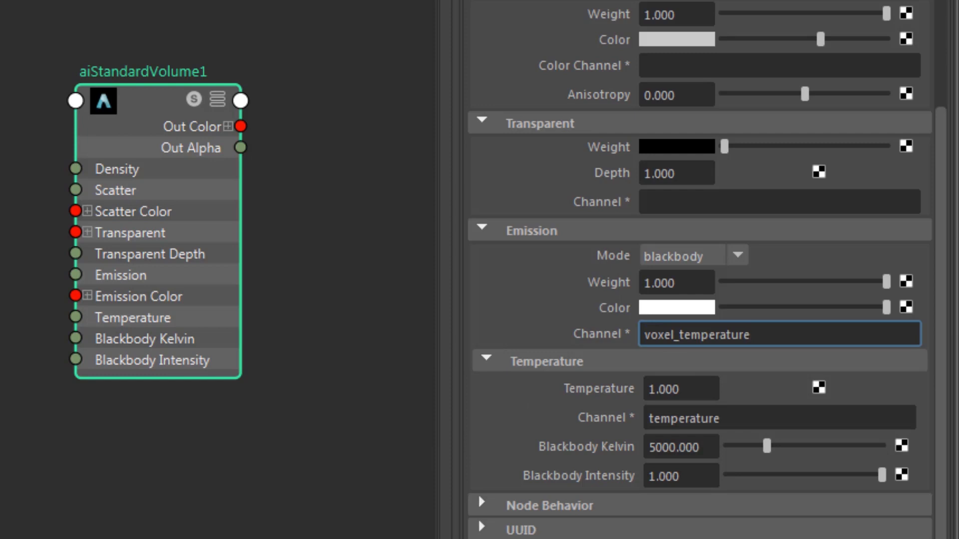
pyautogui.moveTo(735, 420); pyautogui.dragTo(542, 415)
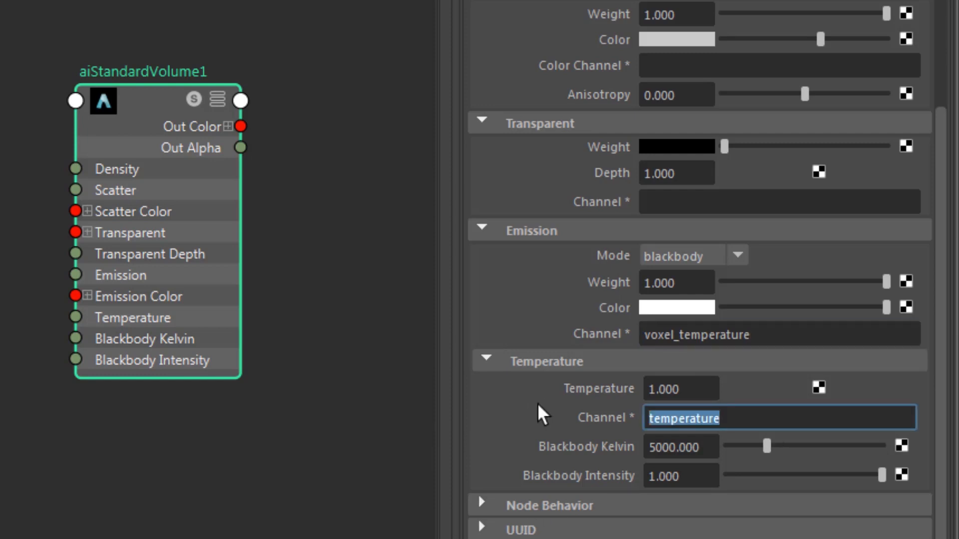
pyautogui.write('voxel_temperature')
pyautogui.press('Return')
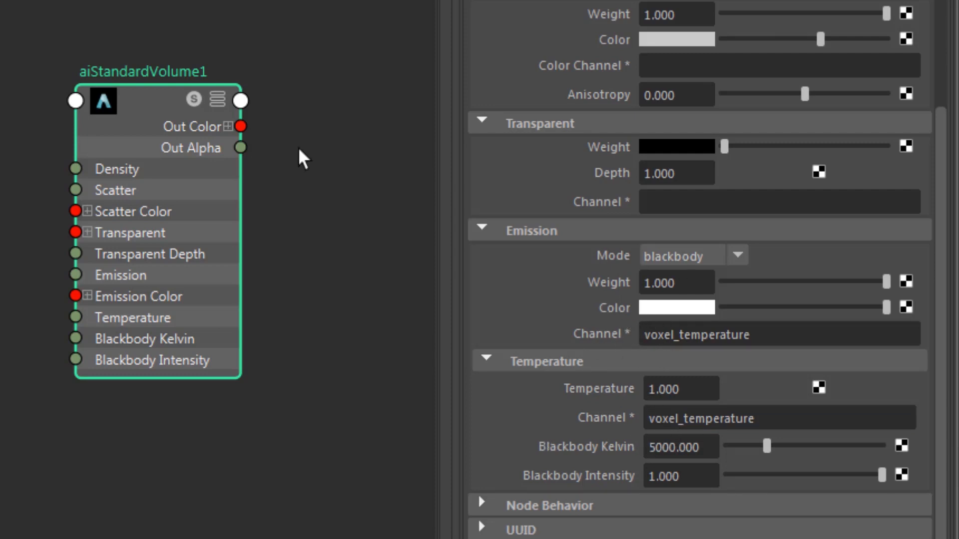
# Step: Shift the aiStandardVolume1 node slightly and set its Blackbody Kelvin to 4 and Blackbody Intensity to 0.03
pyautogui.moveTo(132, 100); pyautogui.dragTo(171, 89)
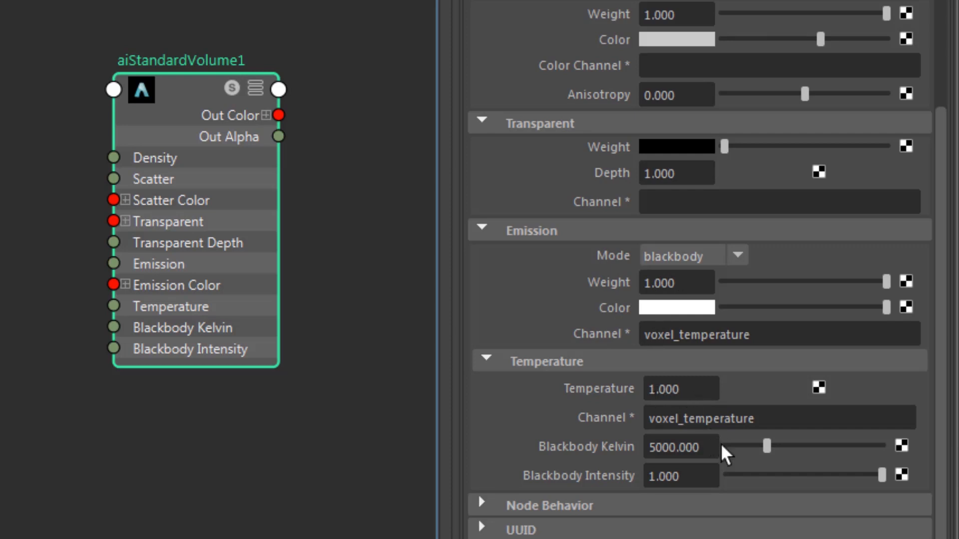
pyautogui.doubleClick(704, 448)
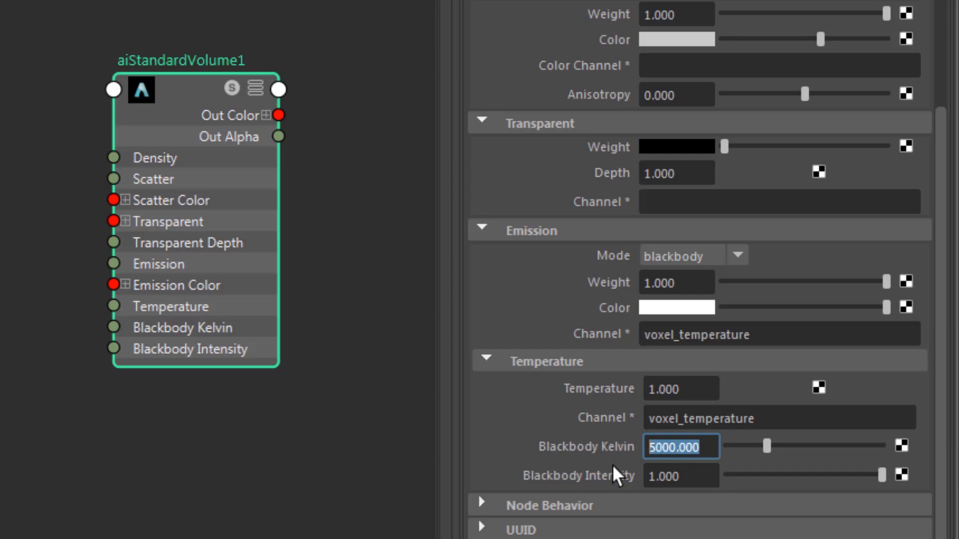
pyautogui.write('4')
pyautogui.press('Return')
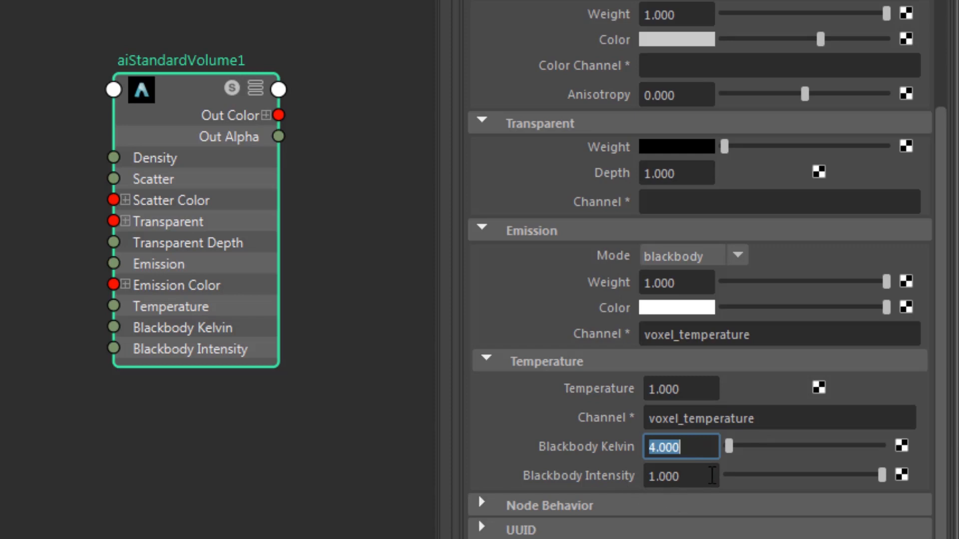
pyautogui.press('Tab')
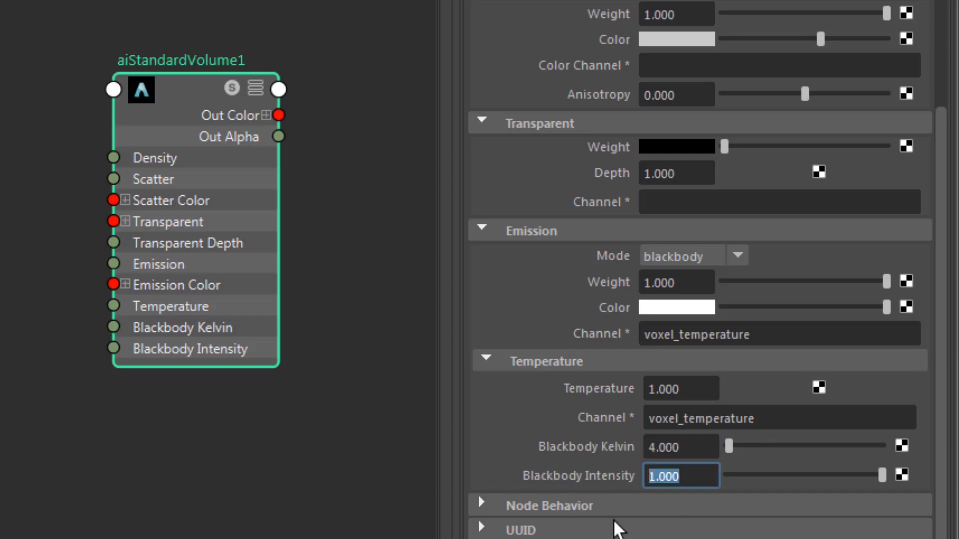
pyautogui.write('.03')
pyautogui.press('Return')
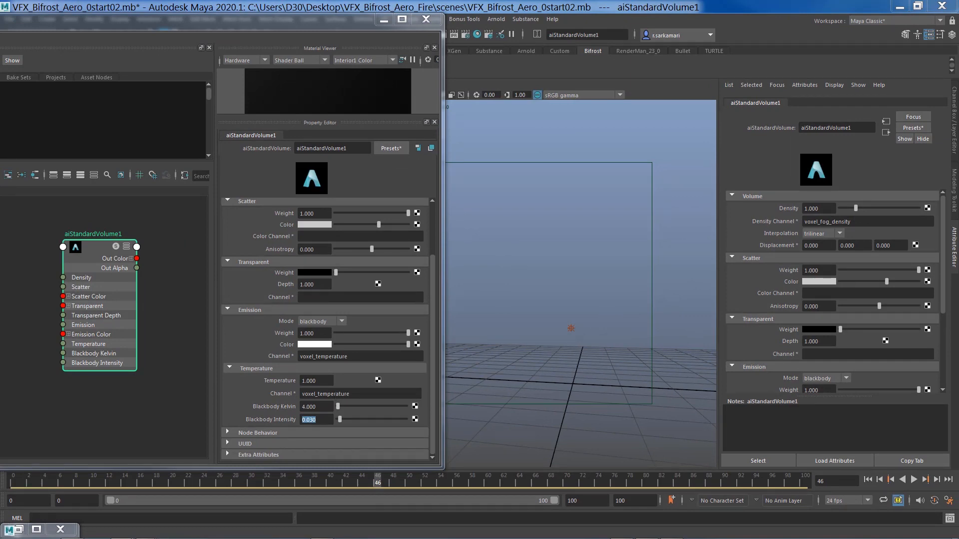
# Step: Examine the Blackbody Kelvin and Blackbody Intensity sections of Arnold's Standard Volume documentation in the browser, then return to Maya
pyautogui.moveTo(958, 120); pyautogui.dragTo(553, 13)
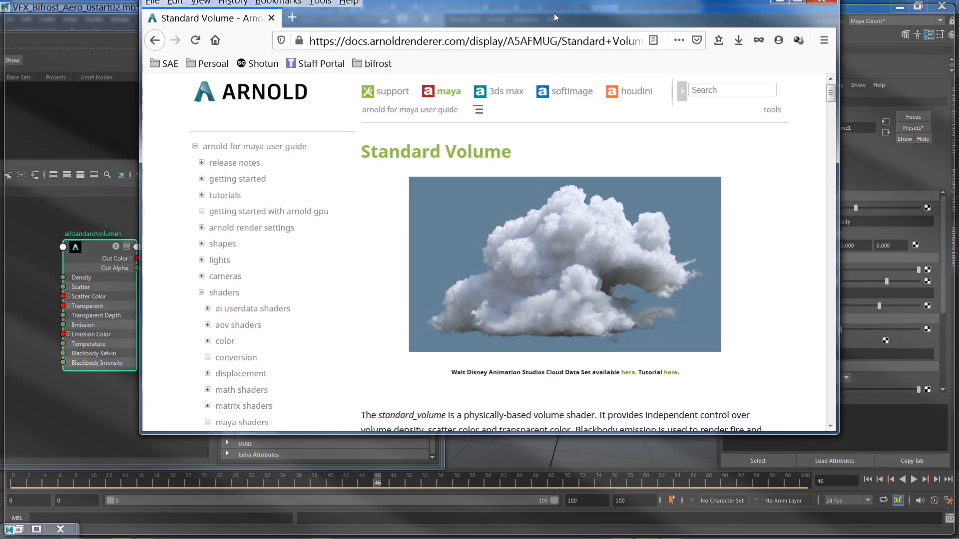
pyautogui.press('F12')
pyautogui.press('F11')
pyautogui.press('F12')
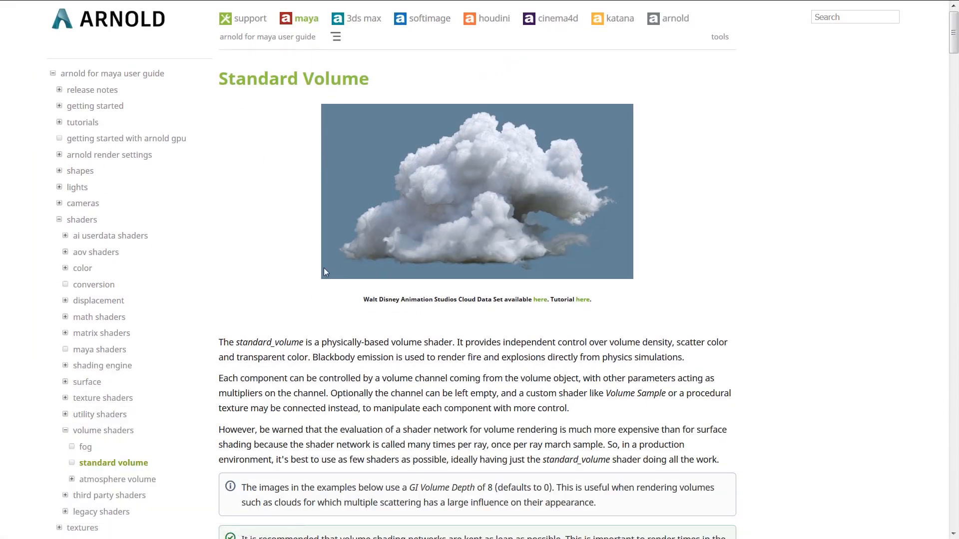
pyautogui.press('F11')
pyautogui.moveTo(953, 46); pyautogui.dragTo(954, 484)
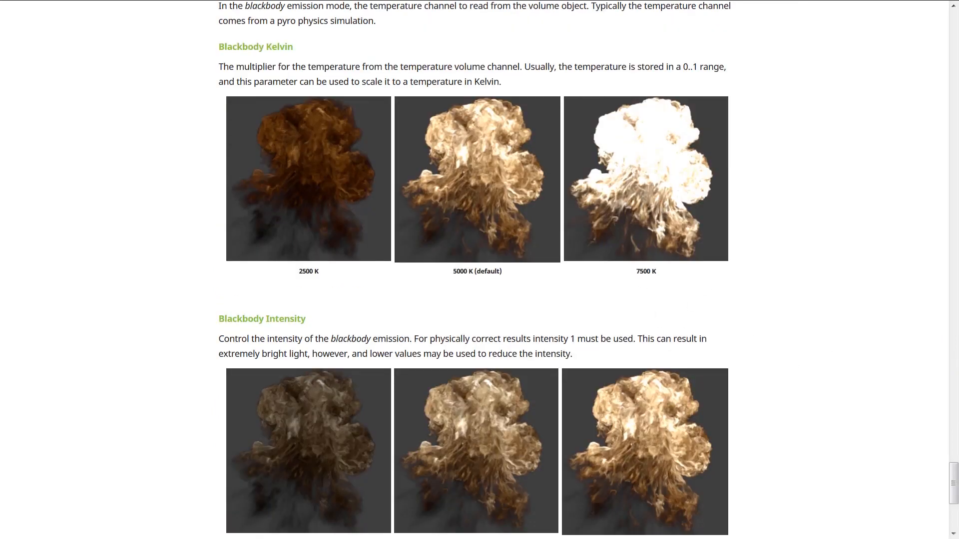
pyautogui.hotkey('alt', 'Tab')
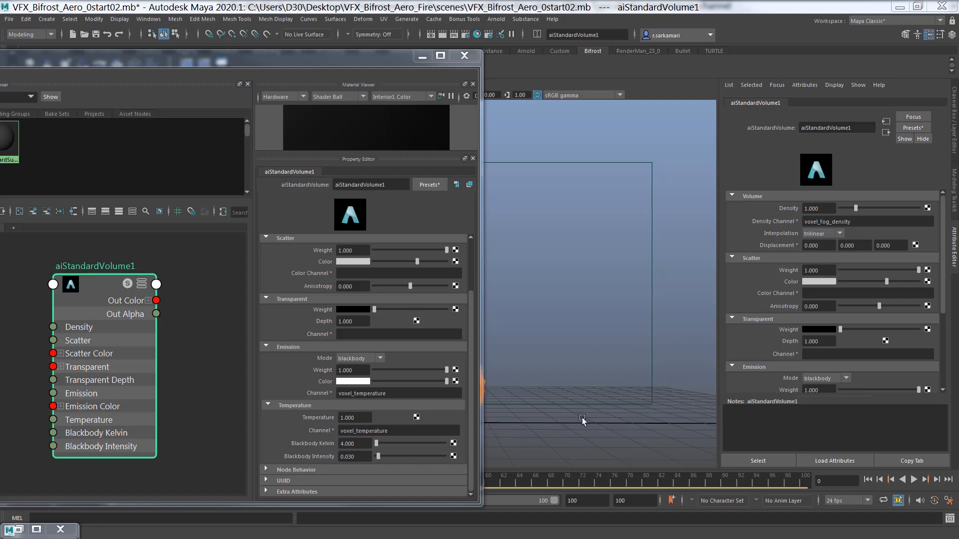
# Step: Reopen the Bifrost Graph Editor, set the Fog Density of source_air to 1, and minimise the editor
pyautogui.click(148, 19)
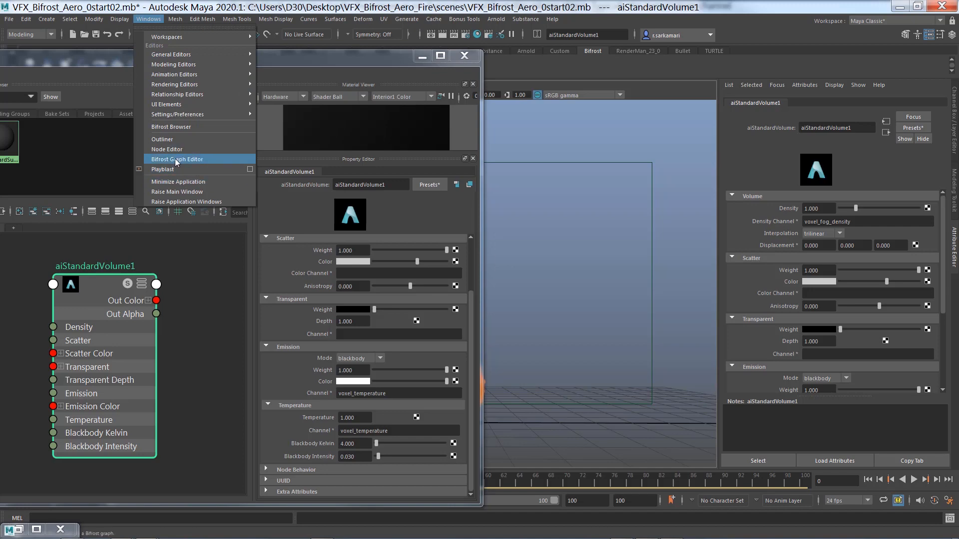
pyautogui.click(176, 159)
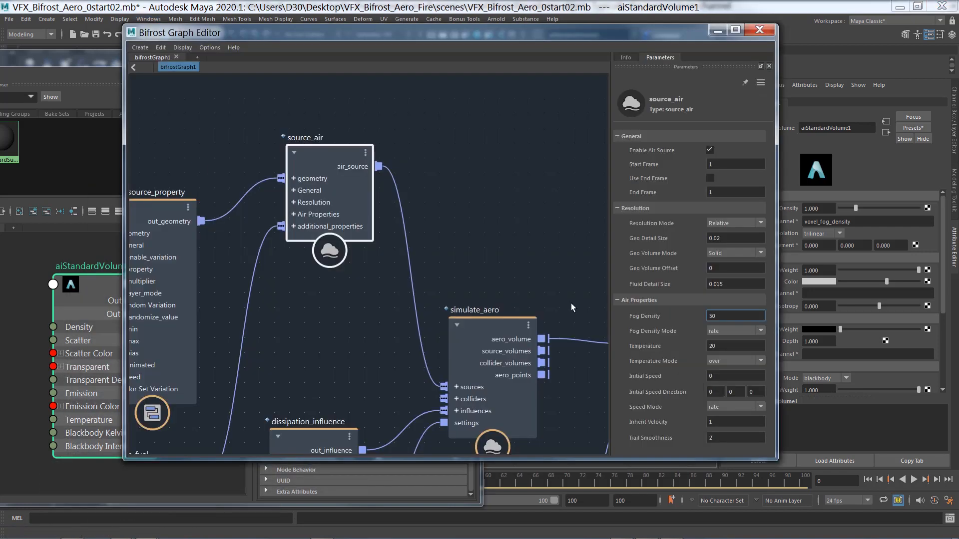
pyautogui.doubleClick(710, 316)
pyautogui.write('1')
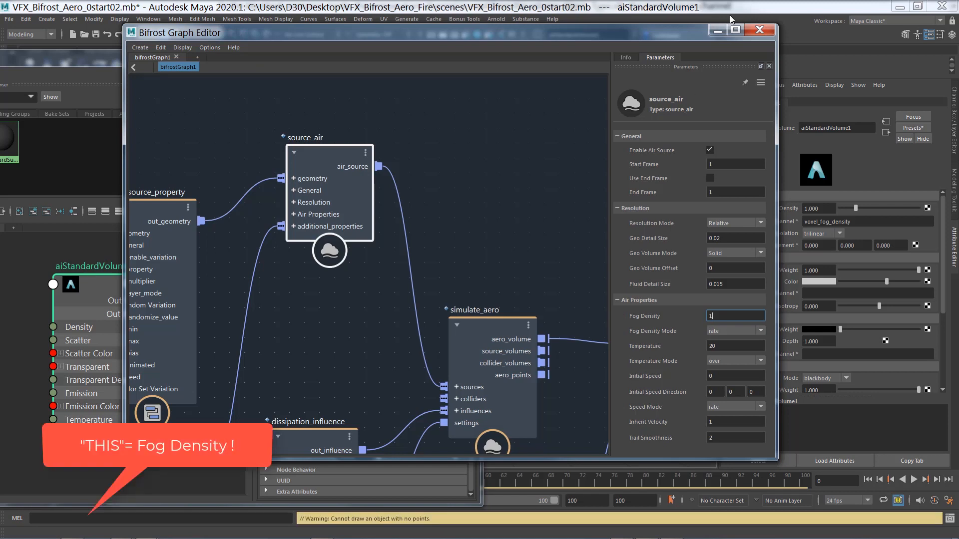
pyautogui.click(717, 30)
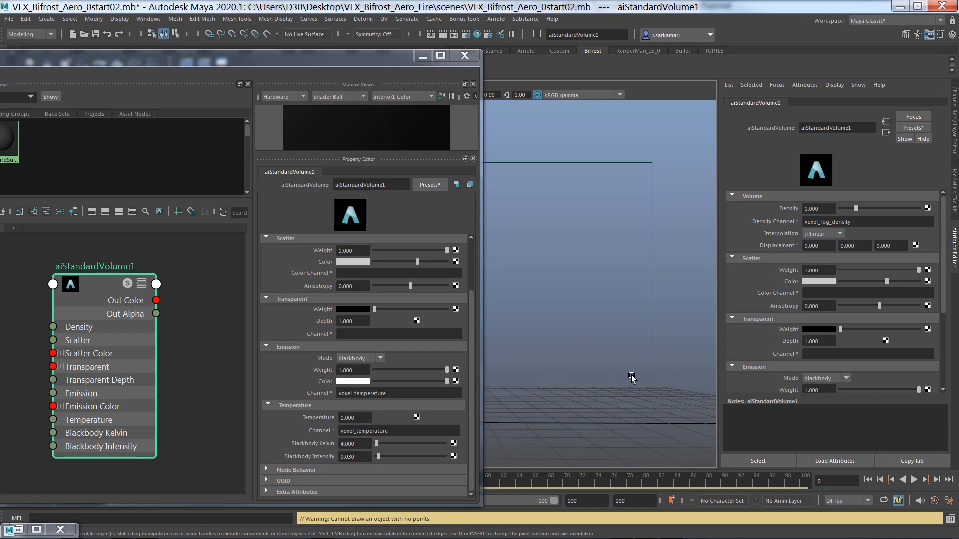
# Step: Set the Emission Weight of aiStandardVolume1 to 0.8 and darken its Emission Color slightly
pyautogui.click(439, 370)
pyautogui.click(441, 381)
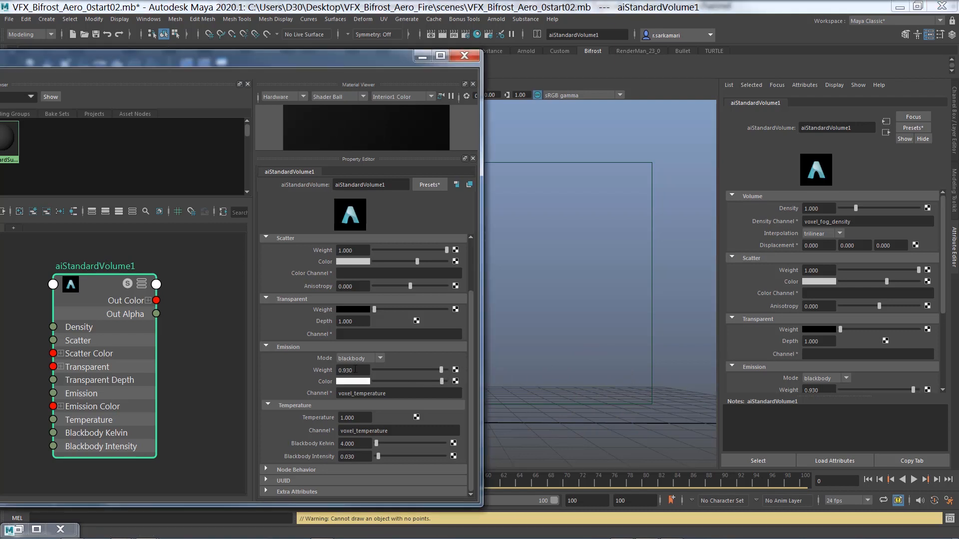
pyautogui.moveTo(357, 371); pyautogui.dragTo(265, 365)
pyautogui.write('0.8')
pyautogui.press('Return')
pyautogui.moveTo(442, 382); pyautogui.dragTo(433, 382)
# Step: Set the shader's Blackbody Kelvin to 2 and its Blackbody Intensity to 0.035
pyautogui.moveTo(361, 417); pyautogui.dragTo(300, 418)
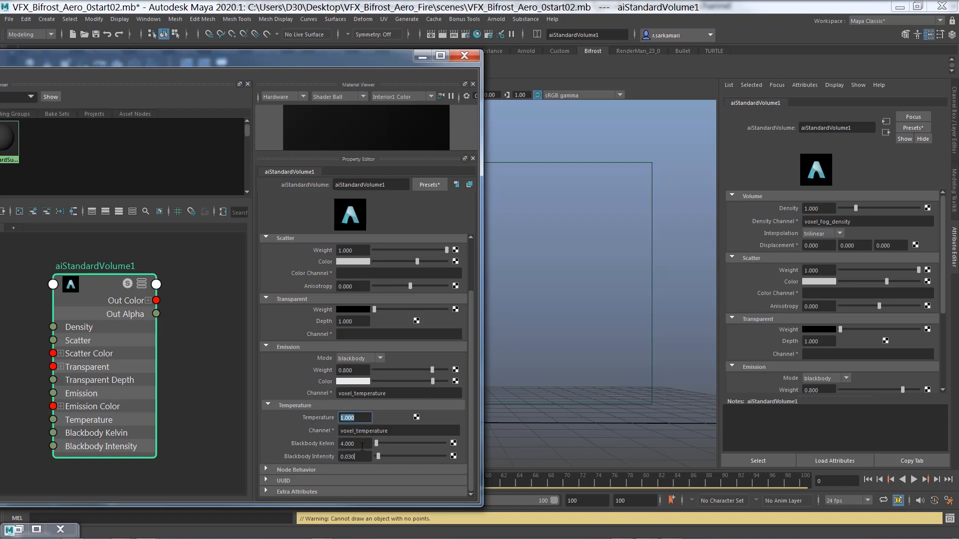
pyautogui.moveTo(361, 444); pyautogui.dragTo(300, 442)
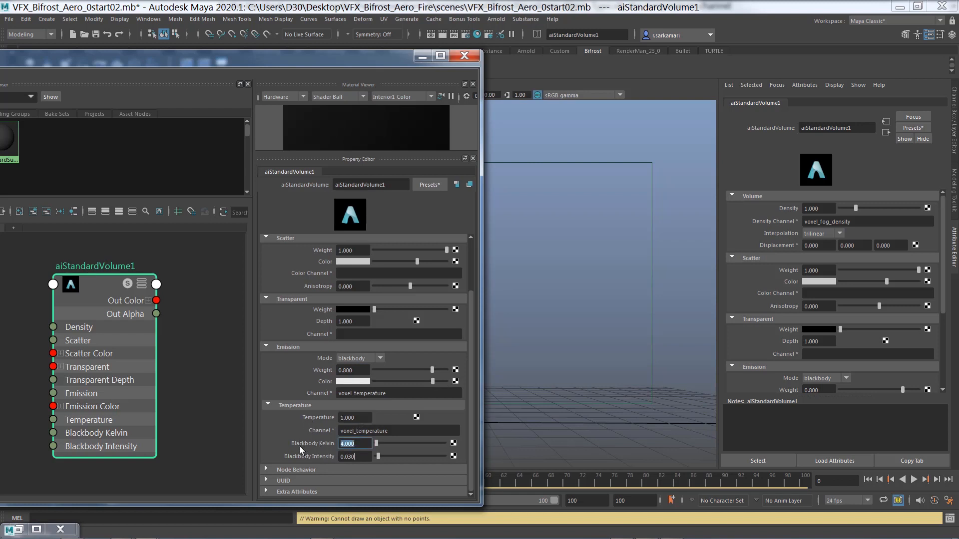
pyautogui.write('2')
pyautogui.press('Return')
pyautogui.moveTo(348, 457); pyautogui.dragTo(376, 466)
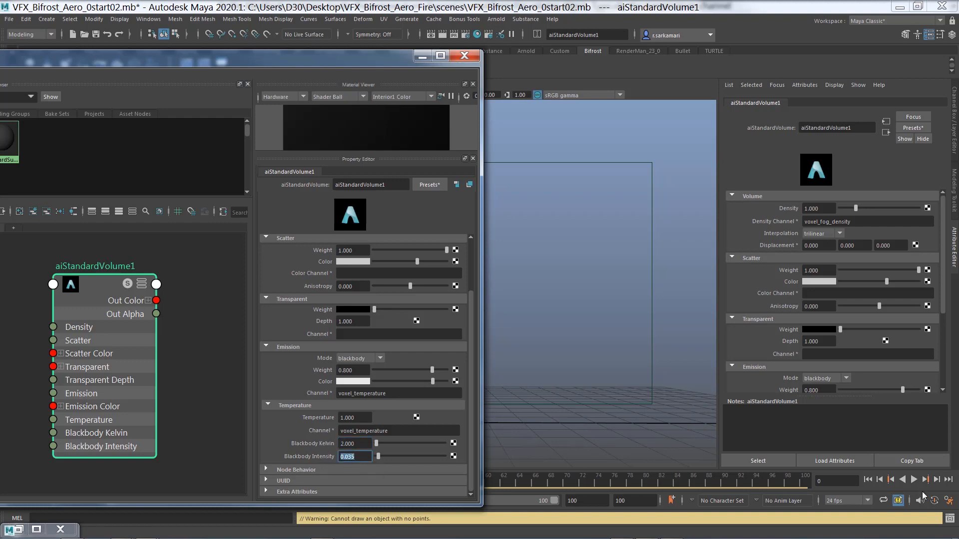
# Step: Minimise the Hypershade and play the fire simulation from the start, stopping at frame 23
pyautogui.click(422, 59)
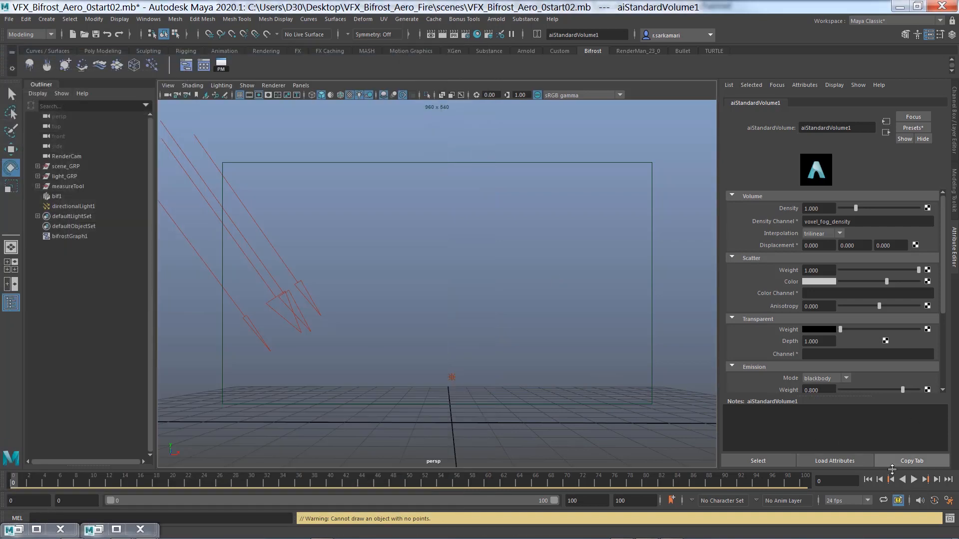
pyautogui.click(913, 479)
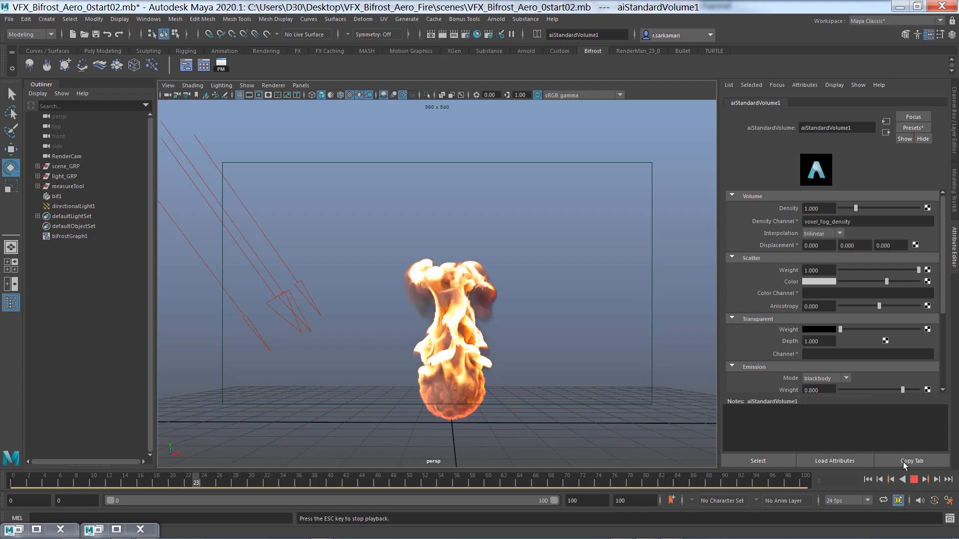
pyautogui.press('Escape')
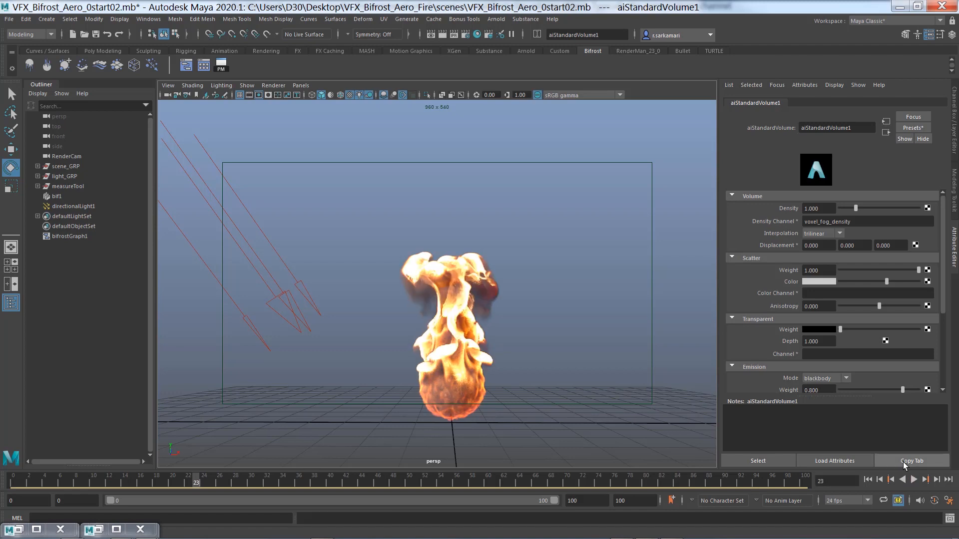
# Step: Restore the Hypershade, open the Arnold RenderView beside it, and frame the rendered perspective view of the fire
pyautogui.click(99, 533)
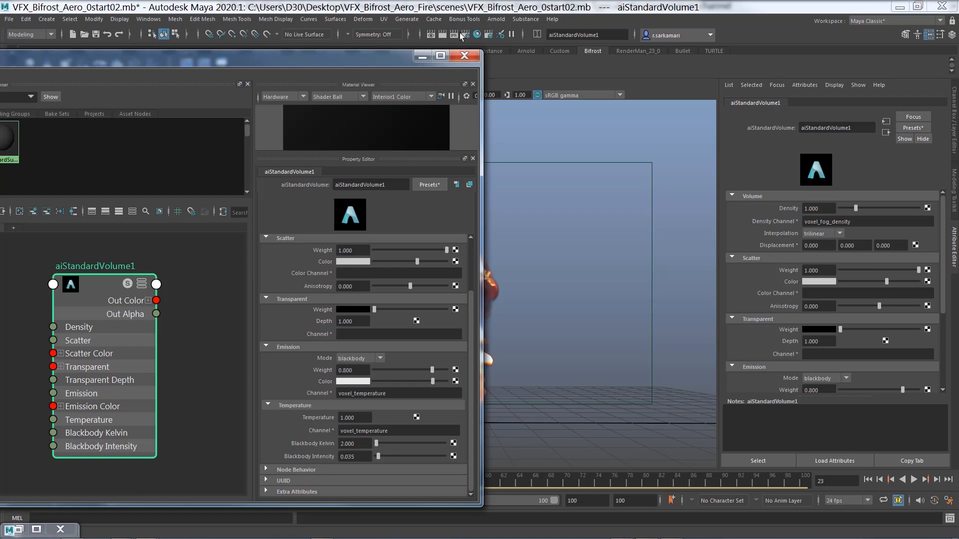
pyautogui.click(493, 20)
pyautogui.click(494, 35)
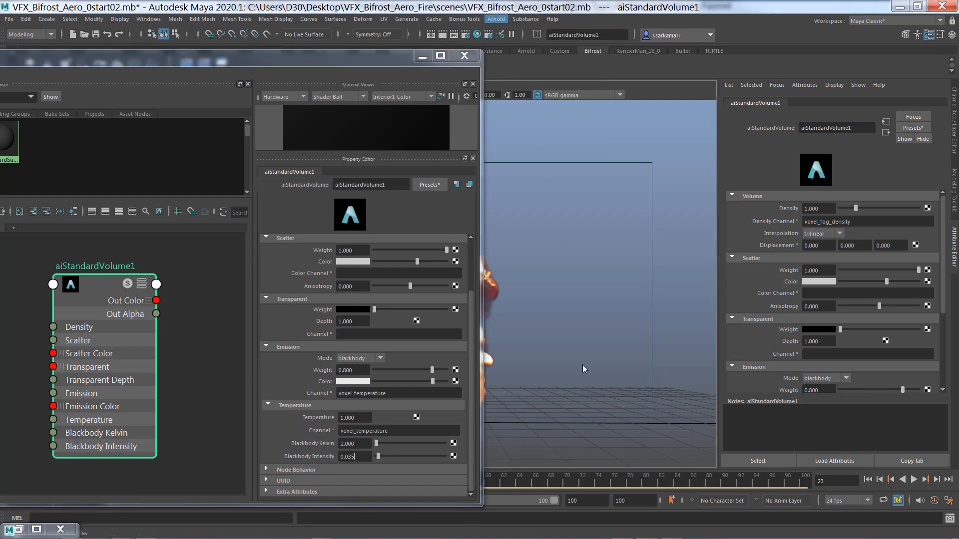
pyautogui.click(18, 530)
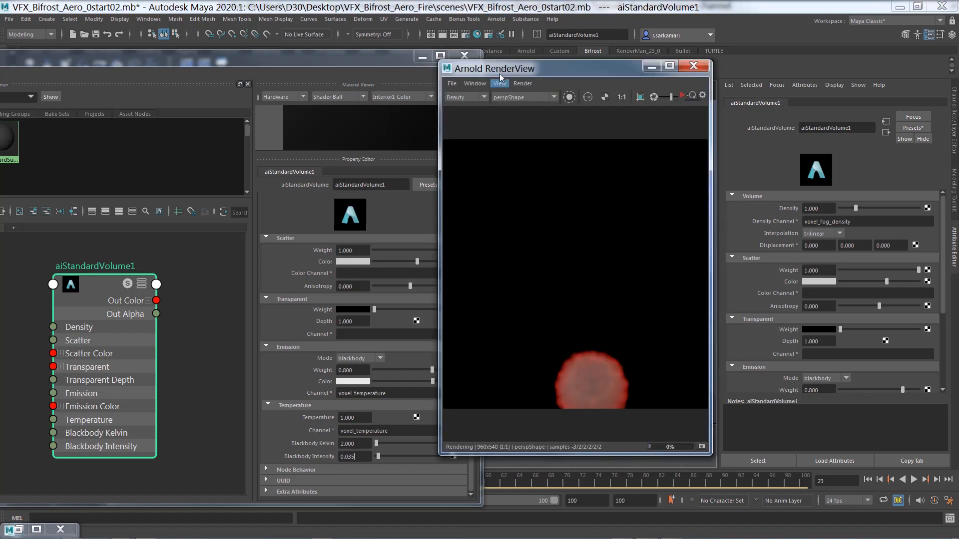
pyautogui.moveTo(498, 68); pyautogui.dragTo(543, 68)
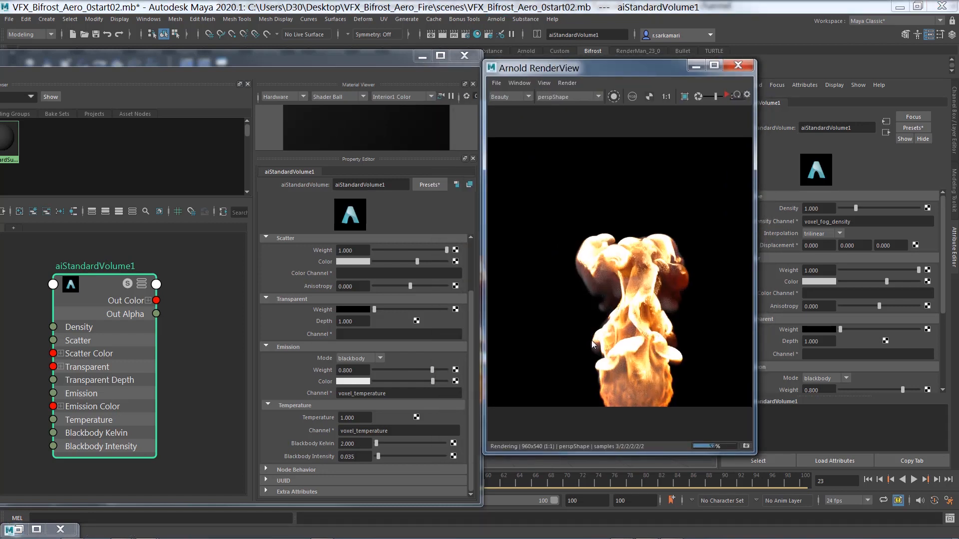
pyautogui.moveTo(589, 353); pyautogui.dragTo(589, 320)
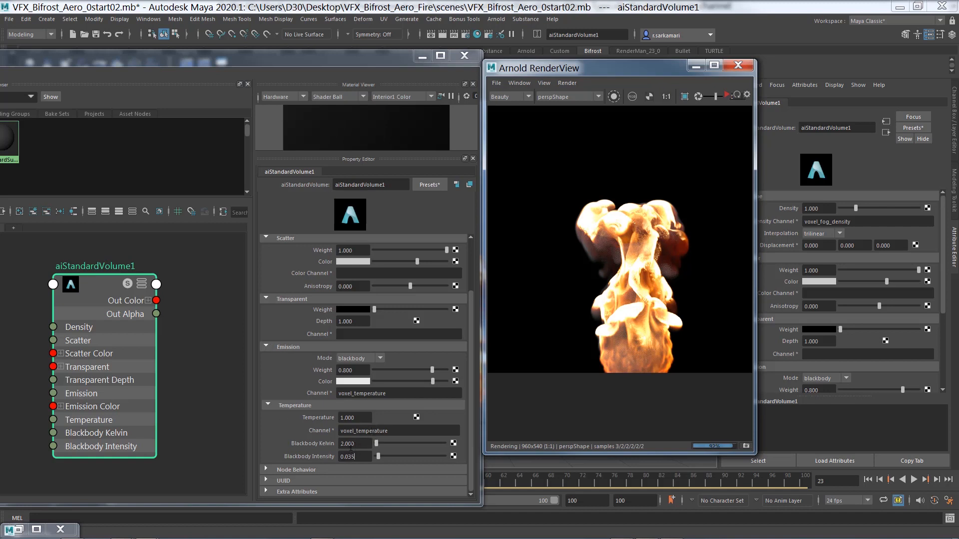
# Step: Try a Blackbody Kelvin of 3 on aiStandardVolume1 and start the live Arnold render
pyautogui.moveTo(357, 444); pyautogui.dragTo(322, 445)
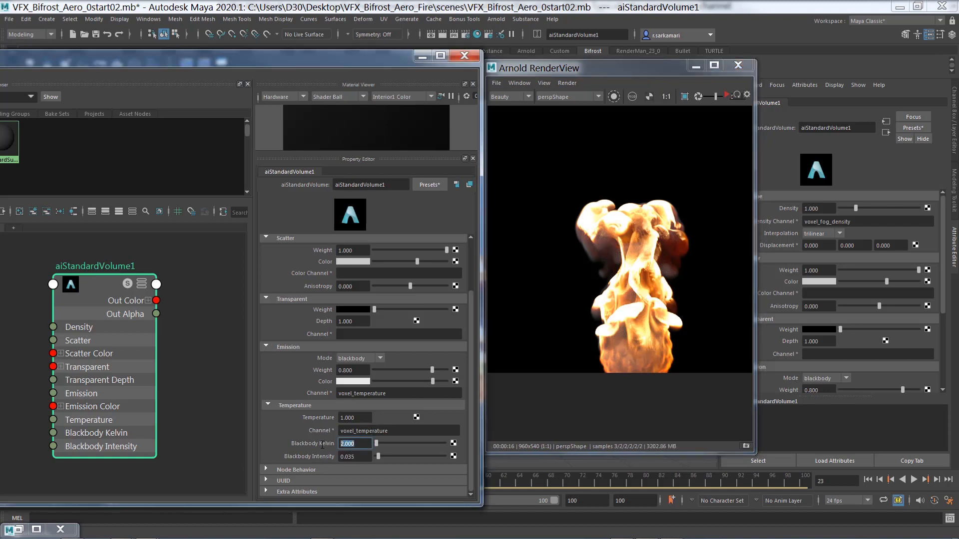
pyautogui.write('3')
pyautogui.press('Return')
pyautogui.click(720, 121)
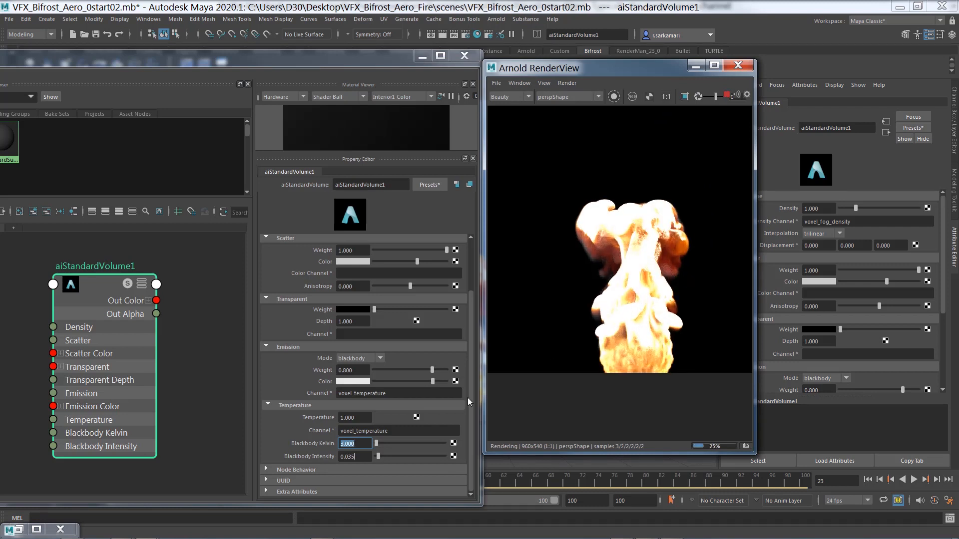
# Step: Set the shader's Blackbody Kelvin back to 2 and its Temperature to 1.1
pyautogui.press('2')
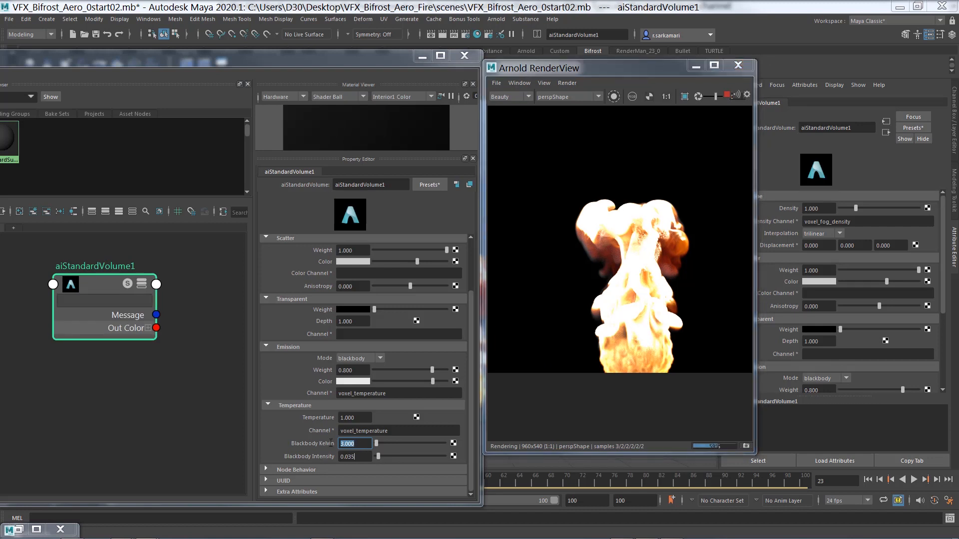
pyautogui.write('2')
pyautogui.press('Return')
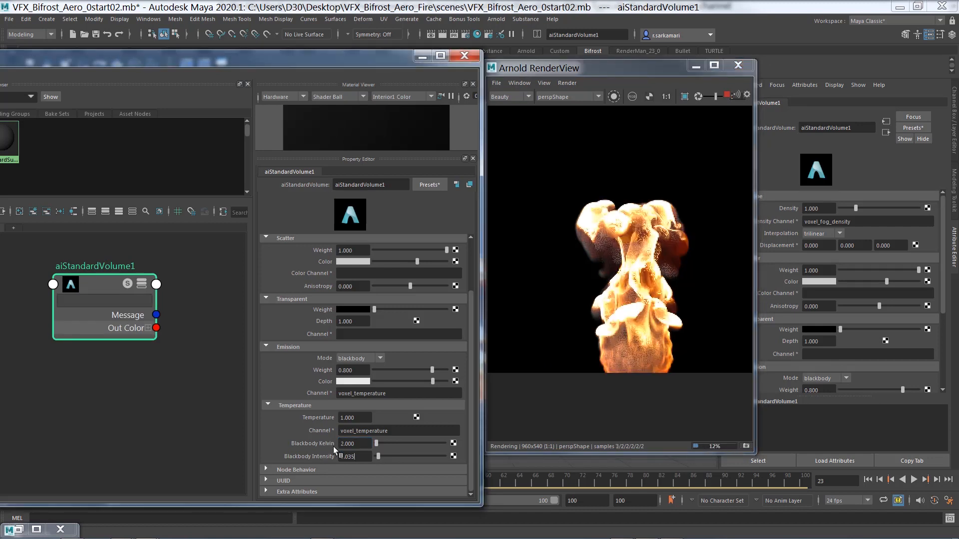
pyautogui.press('Return')
pyautogui.doubleClick(346, 418)
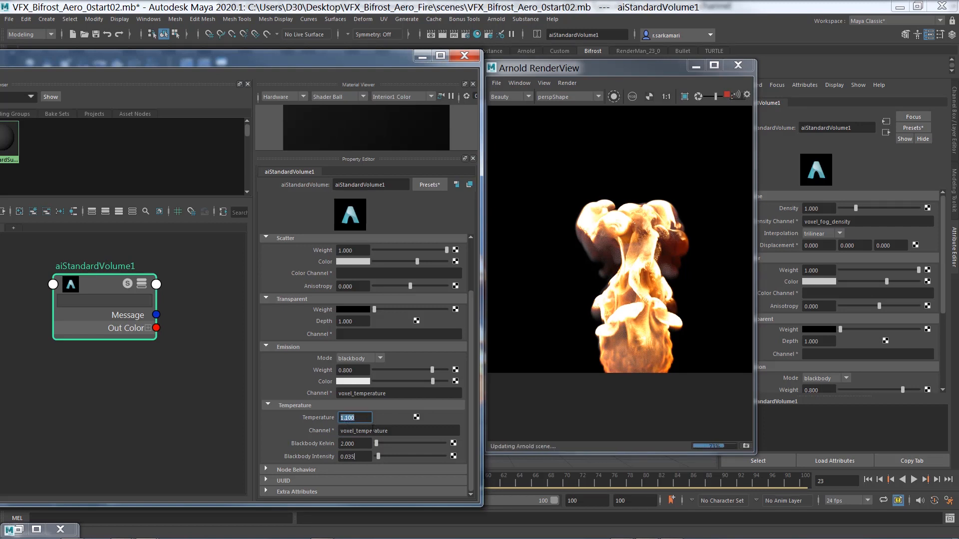
pyautogui.write('1')
pyautogui.press('Return')
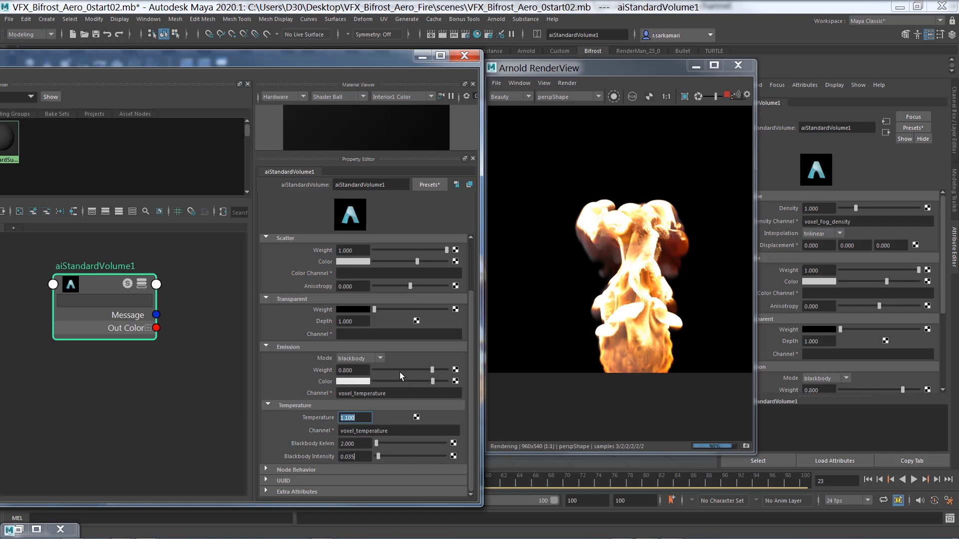
# Step: Try an Emission Weight of 0.371, settle on 0.811, and set the Blackbody Intensity to 0.036
pyautogui.click(399, 372)
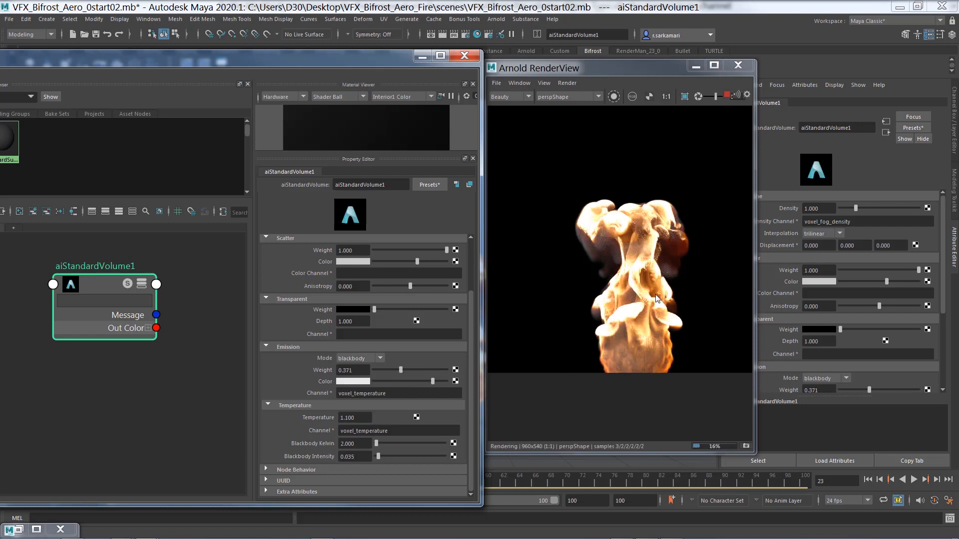
pyautogui.click(432, 369)
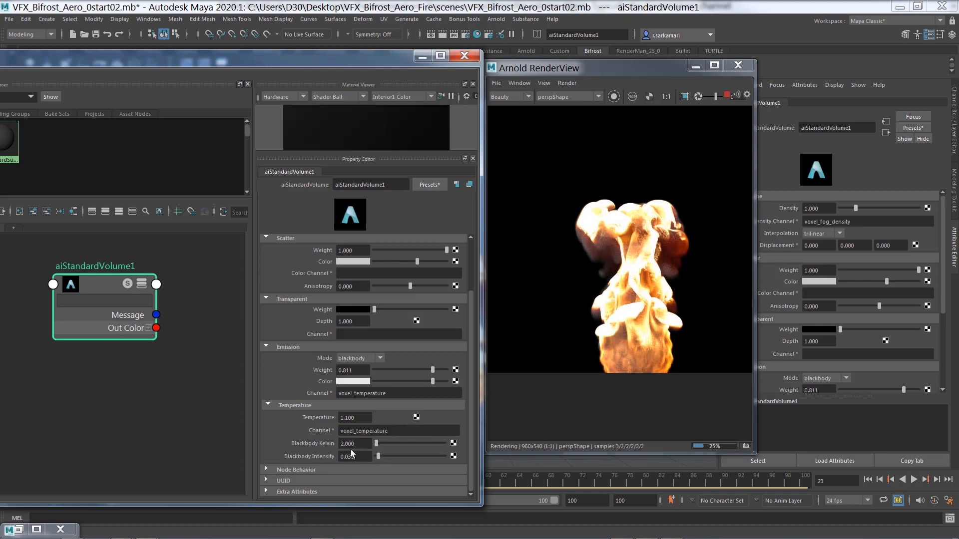
pyautogui.click(367, 457)
pyautogui.press('BackSpace')
pyautogui.write('6')
pyautogui.press('Return')
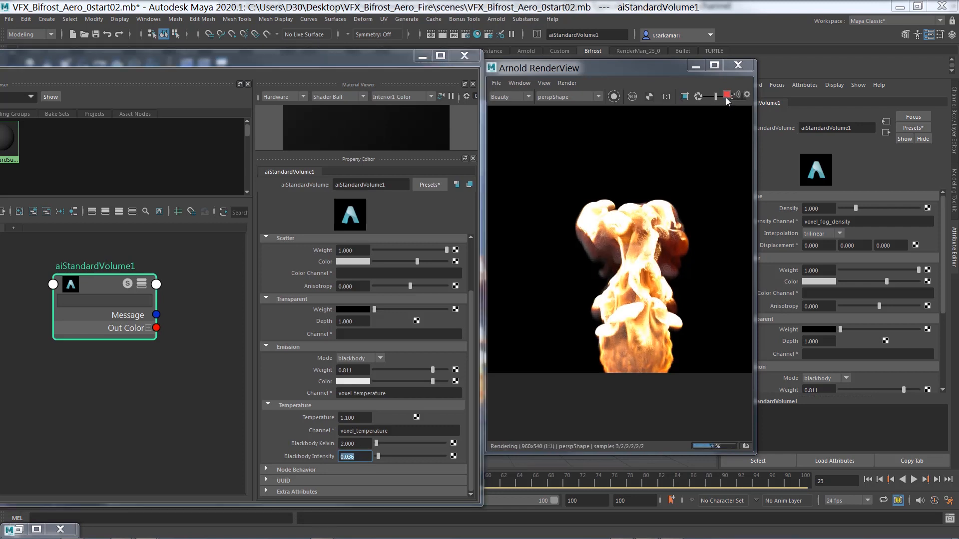
pyautogui.click(639, 292)
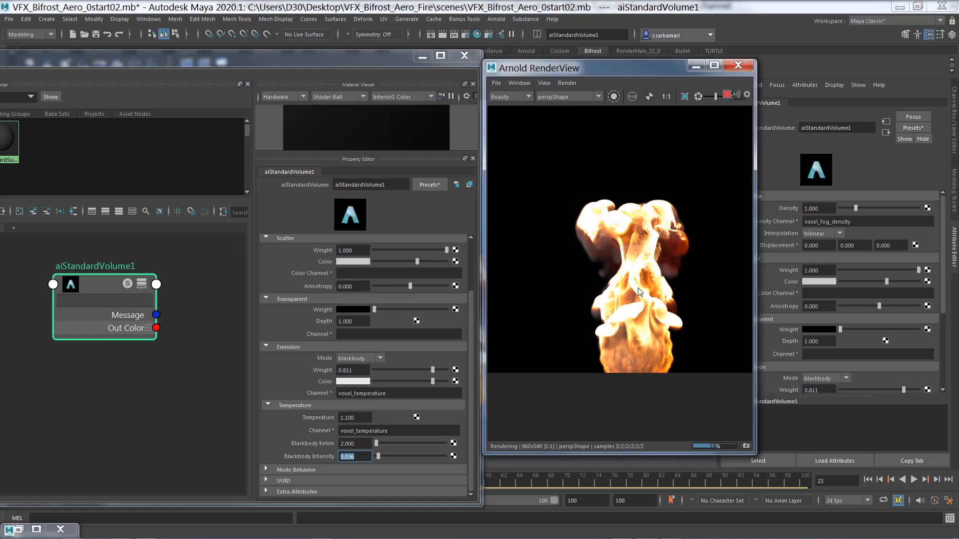
# Step: Close the Arnold RenderView and the Hypershade, and save the scene
pyautogui.click(737, 65)
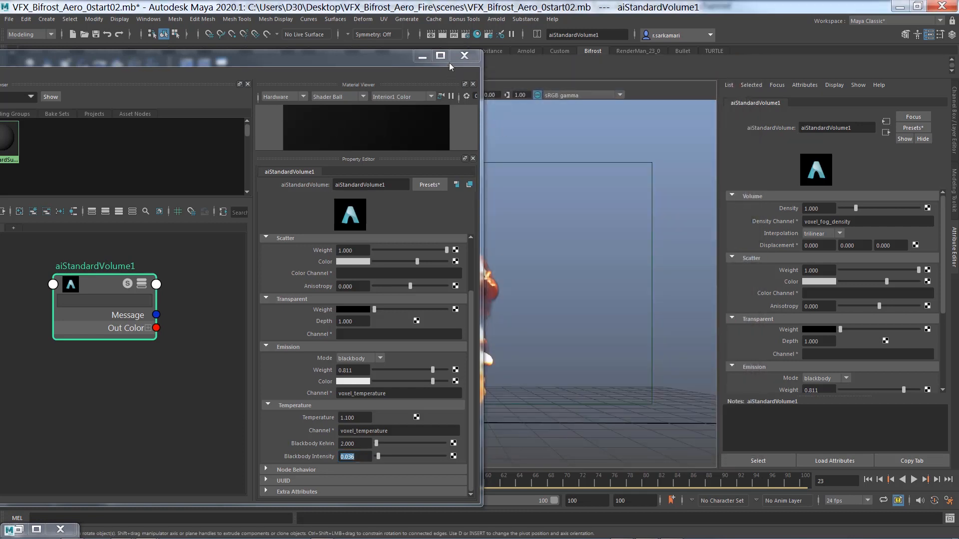
pyautogui.click(464, 56)
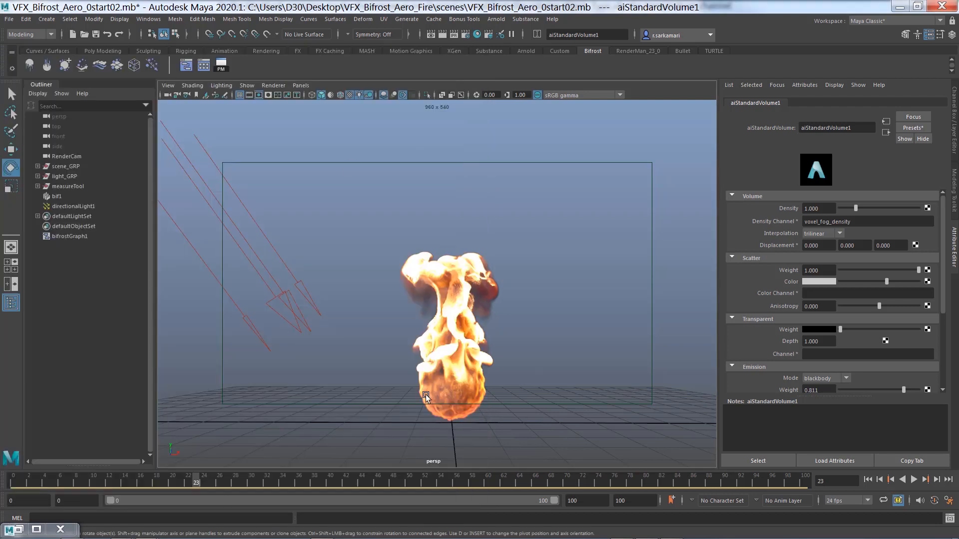
pyautogui.click(7, 21)
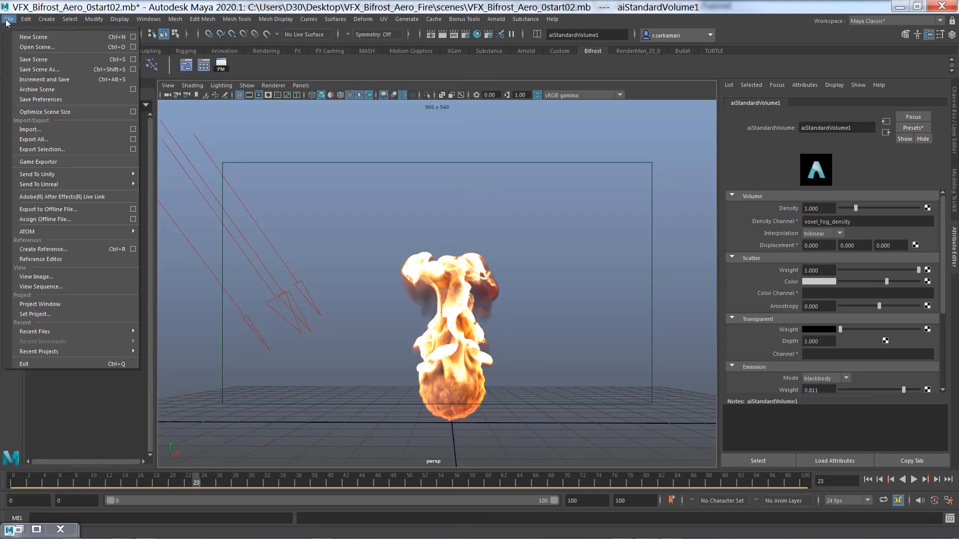
pyautogui.click(15, 58)
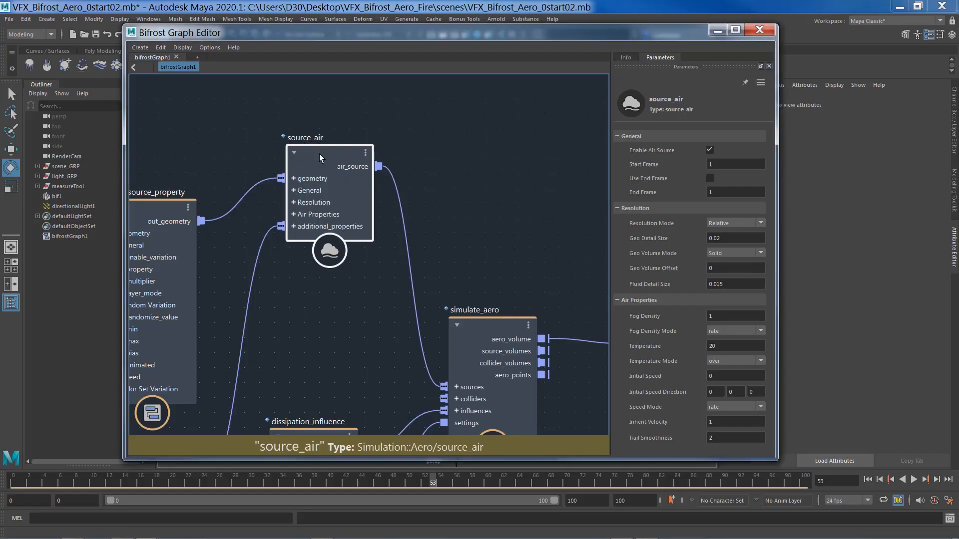
# Step: Set the dissipation_influence node's Rate to 4.25 in the Bifrost graph
pyautogui.moveTo(368, 319); pyautogui.dragTo(391, 165, button='middle')
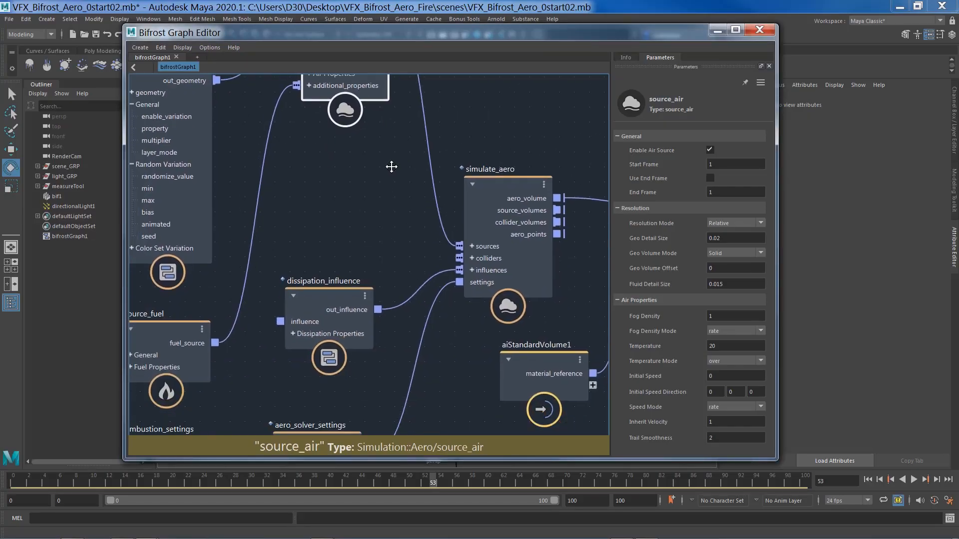
pyautogui.click(322, 284)
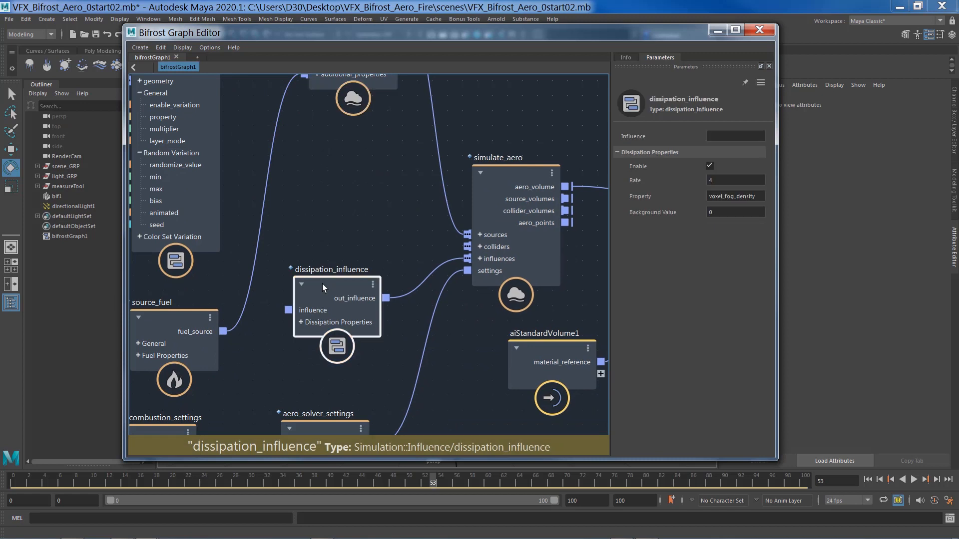
pyautogui.doubleClick(716, 180)
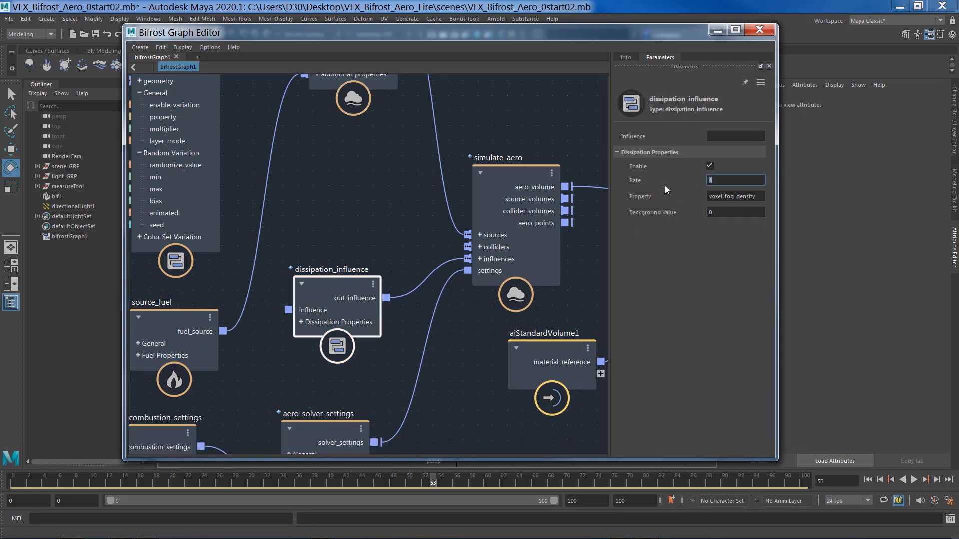
pyautogui.write('4.25')
pyautogui.press('Return')
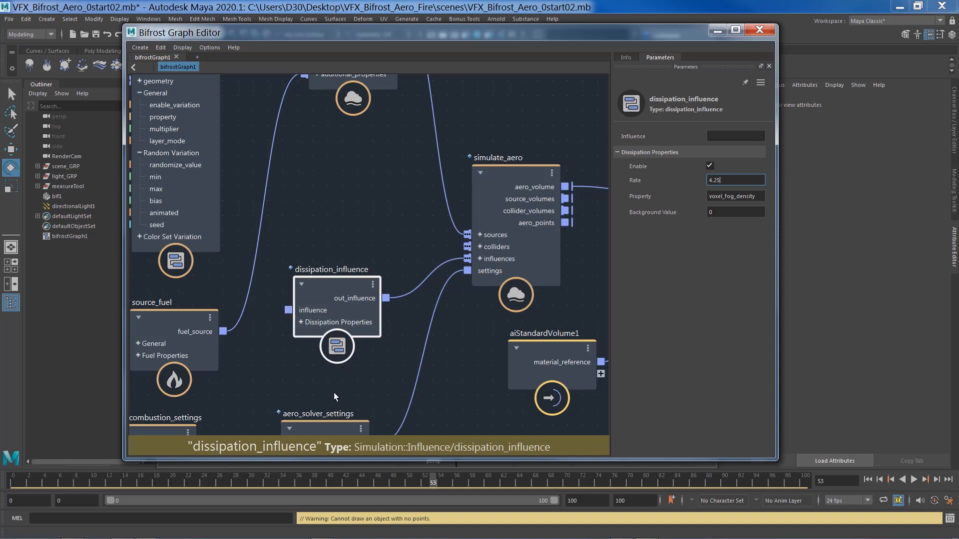
# Step: Set the Simulation Speed of the aero_solver_settings node to 1.25
pyautogui.click(325, 424)
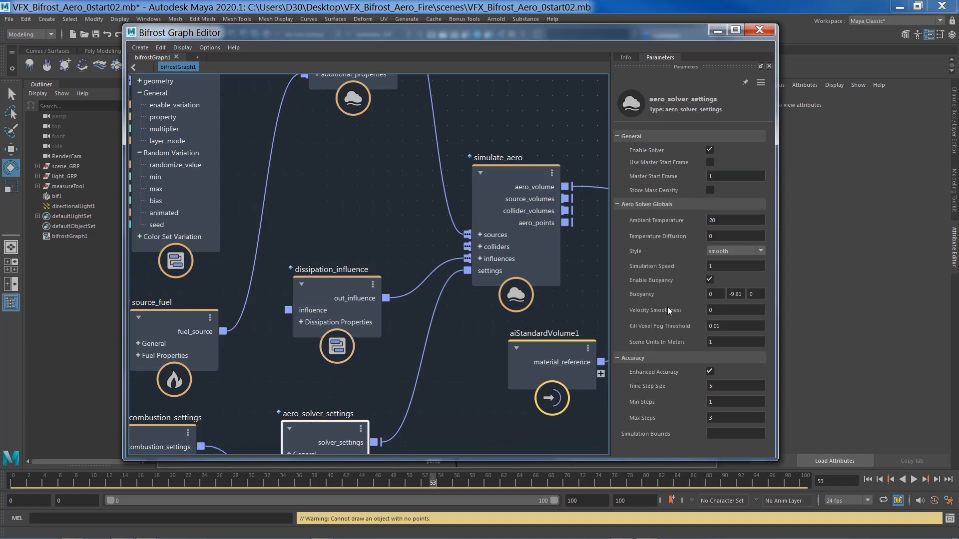
pyautogui.click(727, 265)
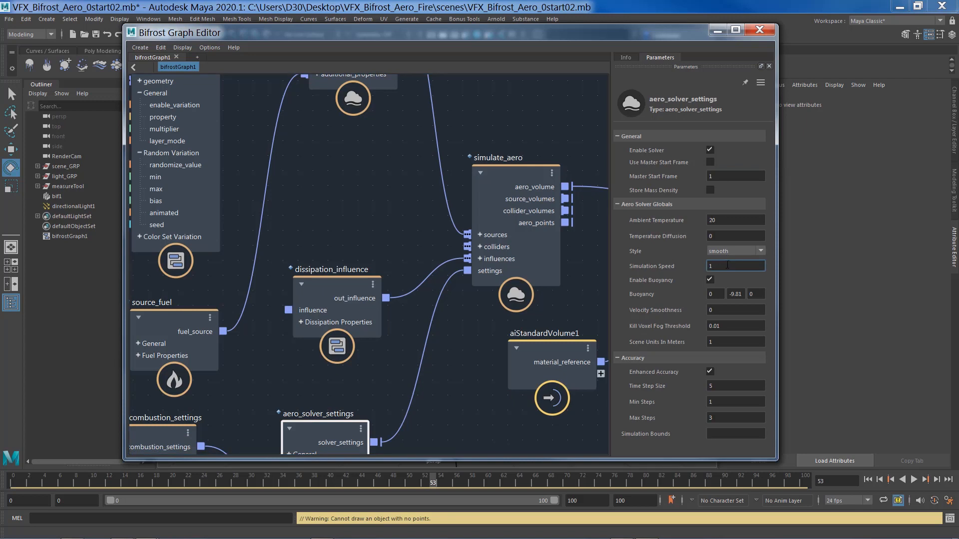
pyautogui.write('.25')
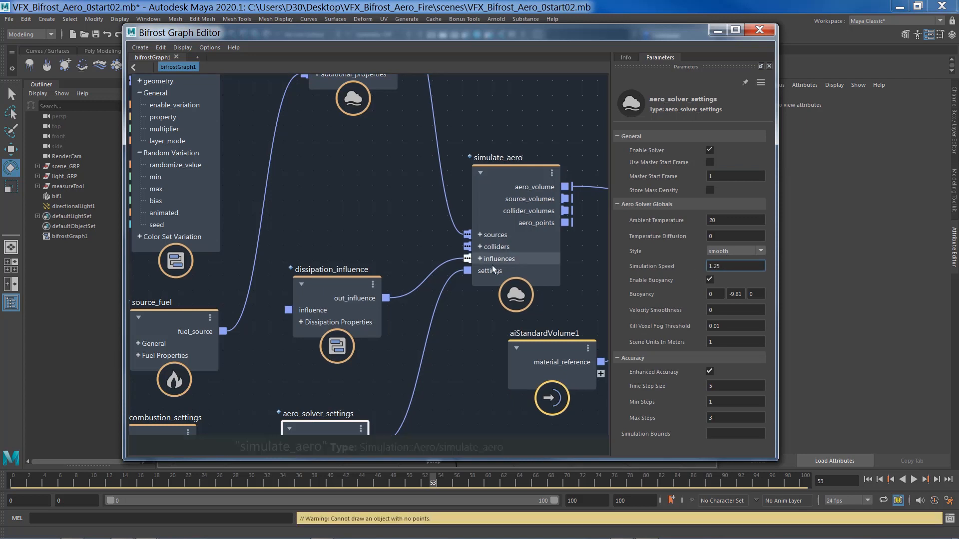
# Step: Add a file_cache node to the graph and place it between the assign_material and output nodes
pyautogui.keyDown('alt'); pyautogui.moveTo(501, 330); pyautogui.dragTo(182, 350, button='middle'); pyautogui.keyUp('alt')
pyautogui.keyDown('alt'); pyautogui.moveTo(454, 341); pyautogui.dragTo(402, 349, button='middle'); pyautogui.keyUp('alt')
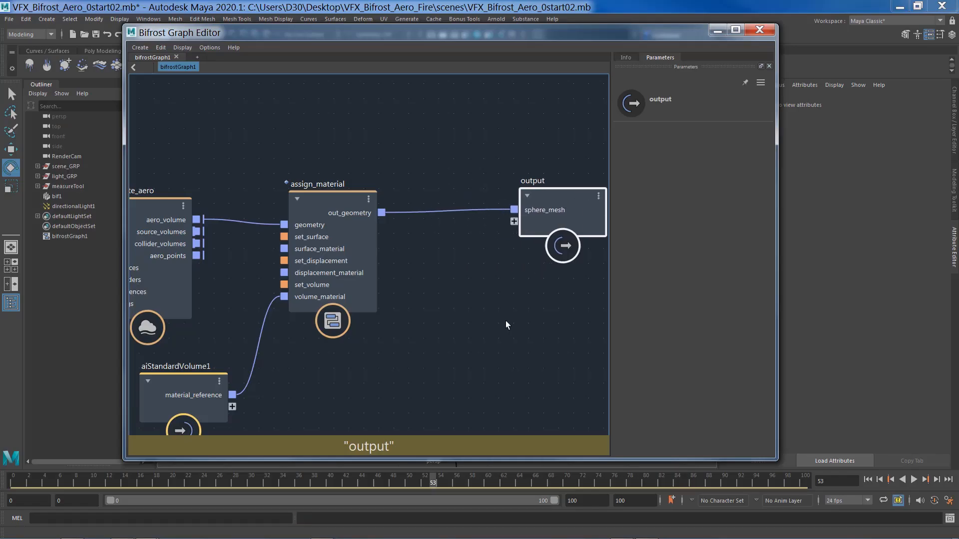
pyautogui.click(495, 334)
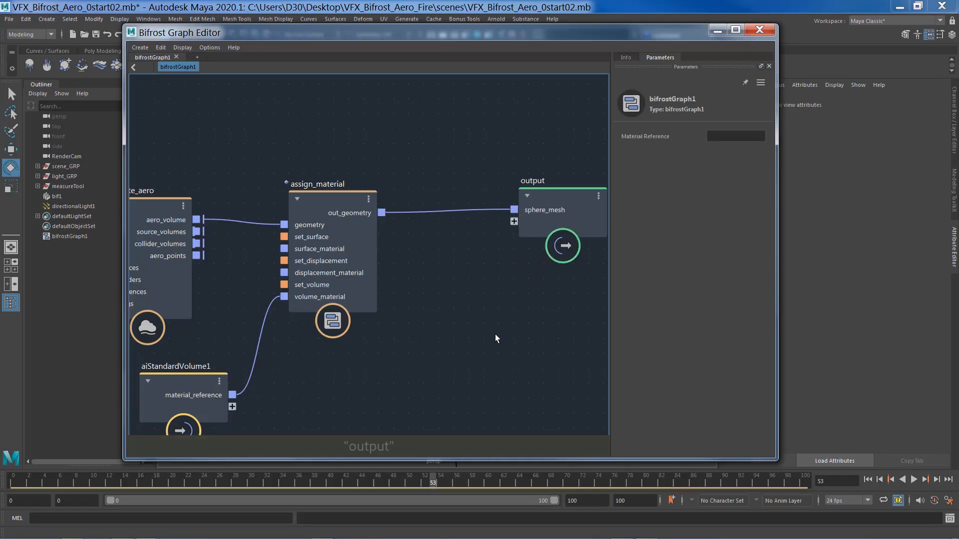
pyautogui.press('Tab')
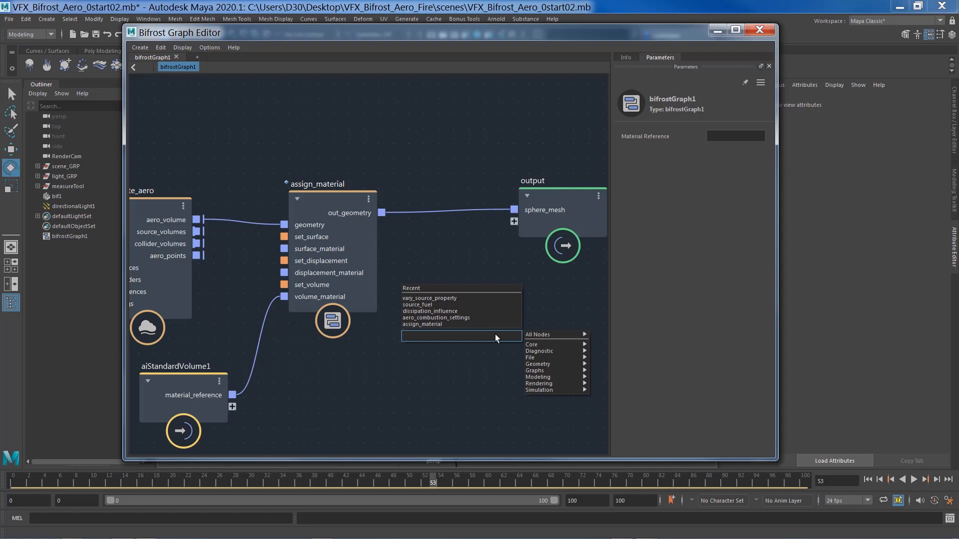
pyautogui.write('cache')
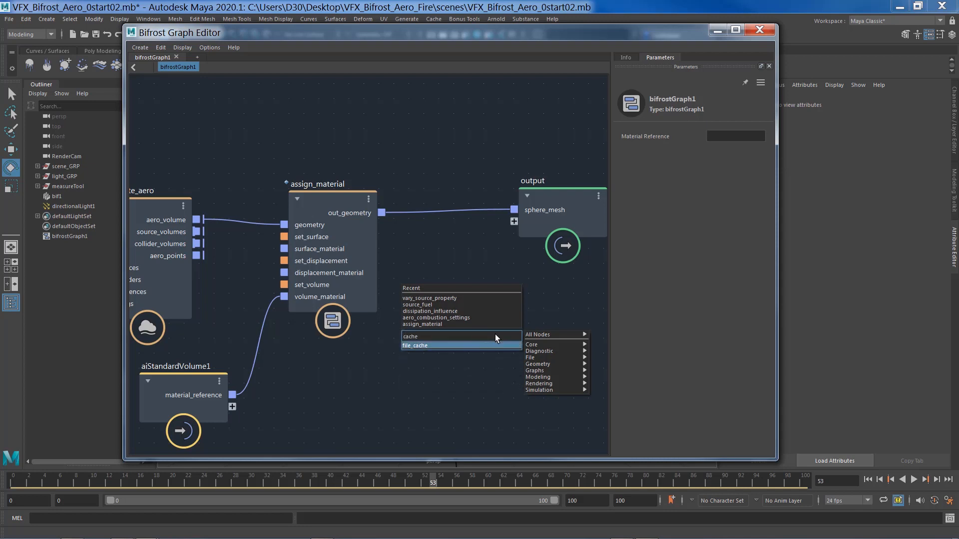
pyautogui.press('Return')
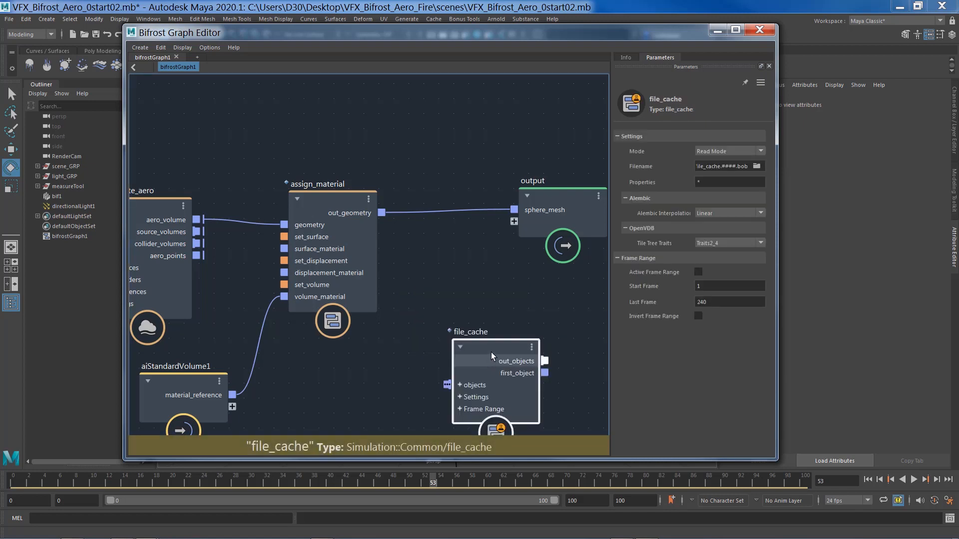
pyautogui.moveTo(476, 293); pyautogui.dragTo(473, 275)
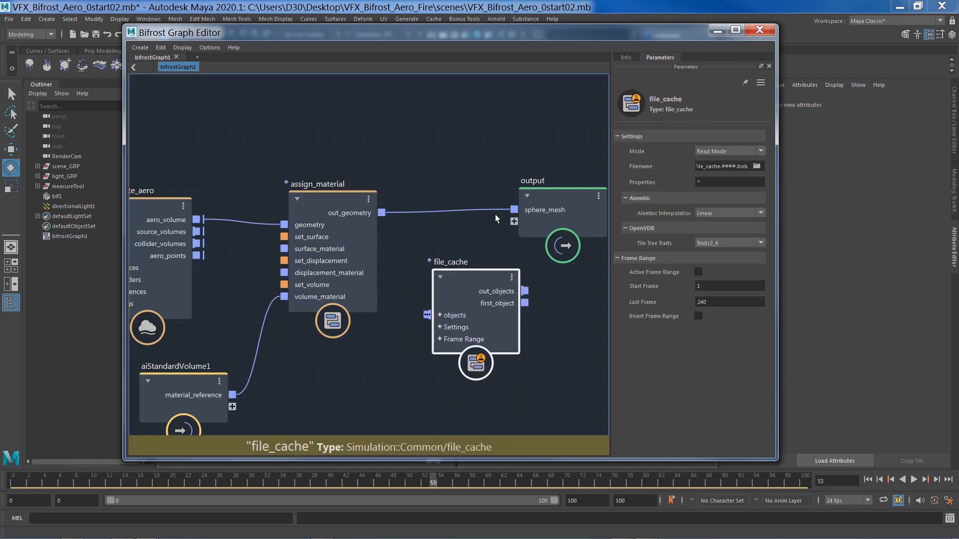
# Step: Route assign_material's out_geometry through file_cache's objects input and first_object output into sphere_mesh, and set the cache to Write Mode
pyautogui.moveTo(502, 206); pyautogui.dragTo(427, 315)
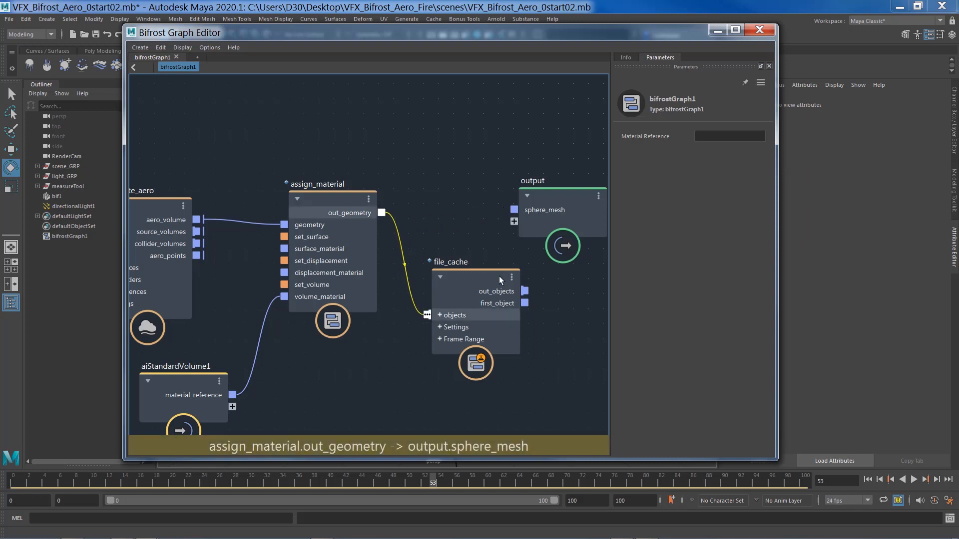
pyautogui.moveTo(482, 281); pyautogui.dragTo(456, 249)
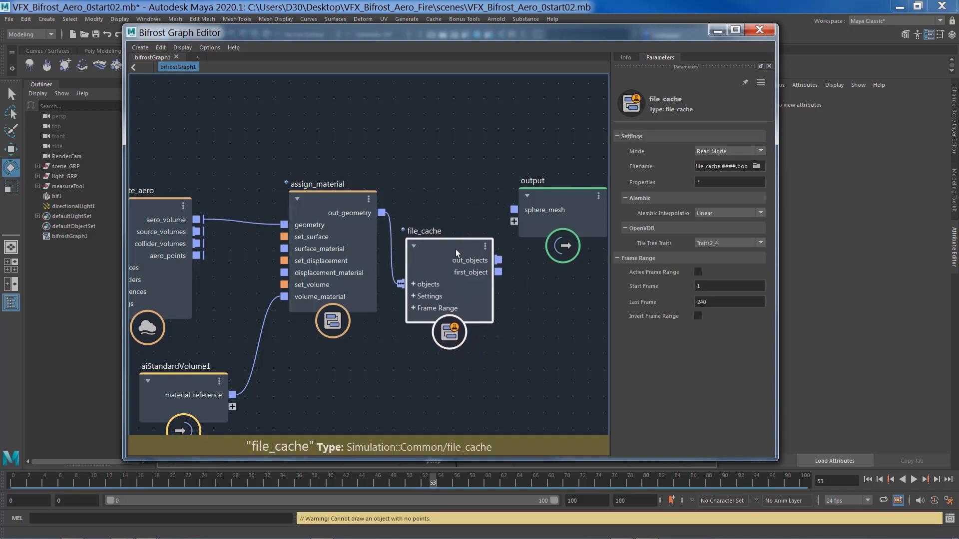
pyautogui.moveTo(498, 272); pyautogui.dragTo(514, 209)
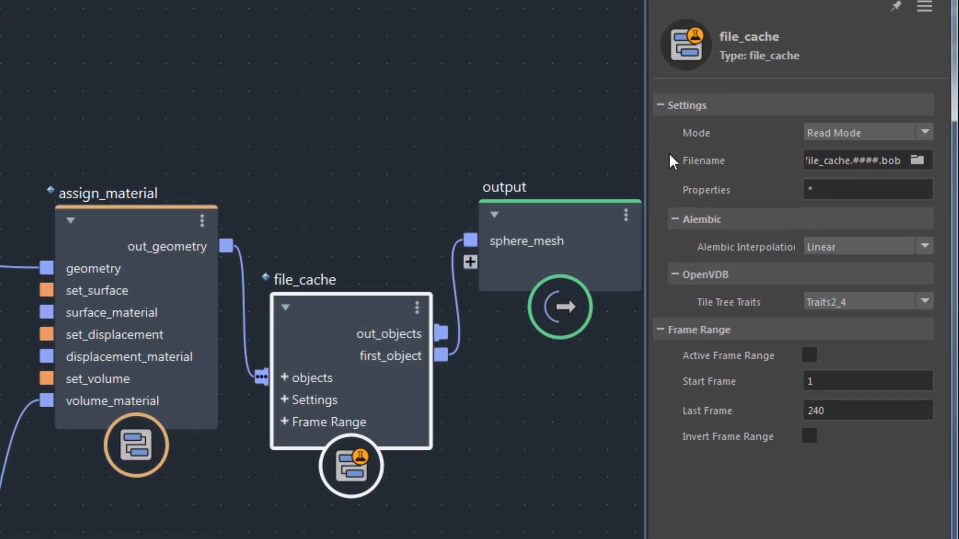
pyautogui.click(851, 133)
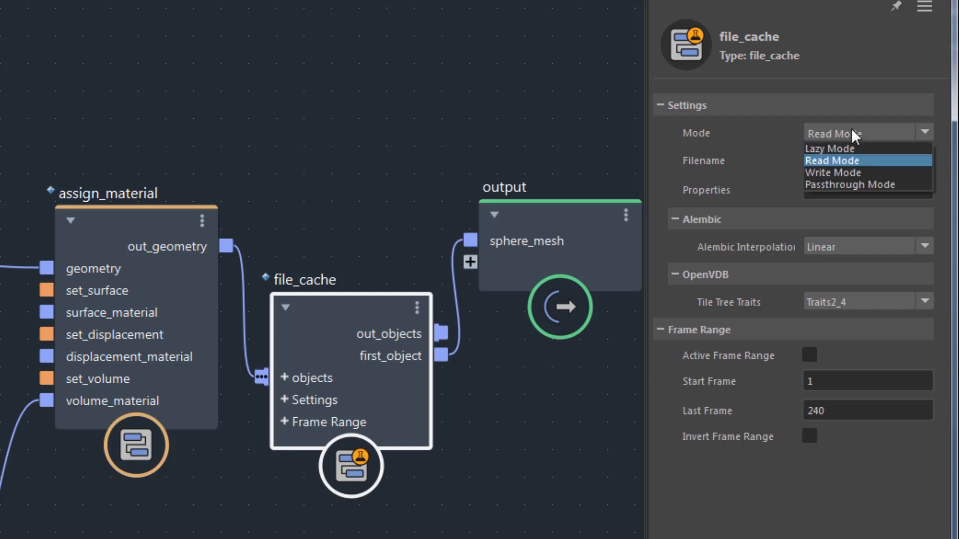
pyautogui.click(852, 168)
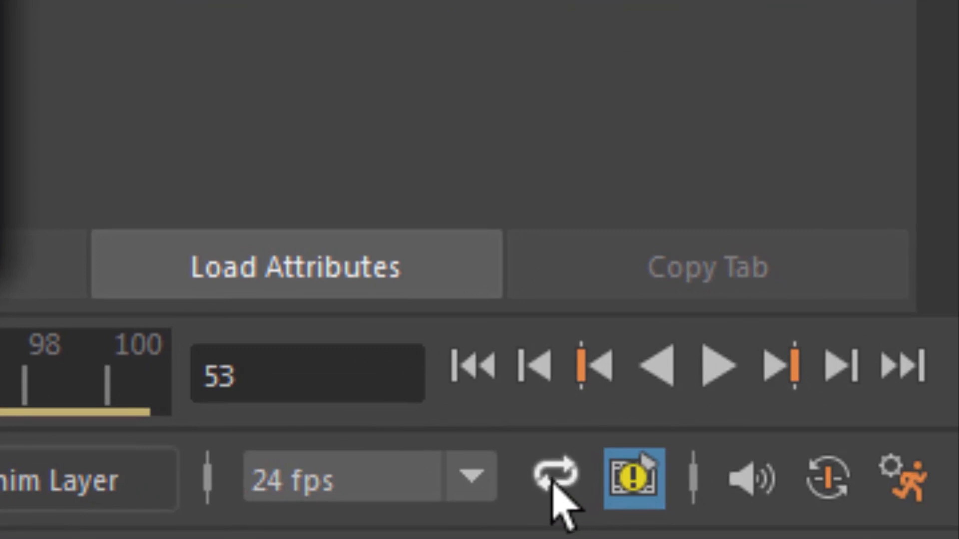
# Step: Turn off continuous playback looping and save the scene with the Bifrost Graph Editor closed
pyautogui.click(554, 486)
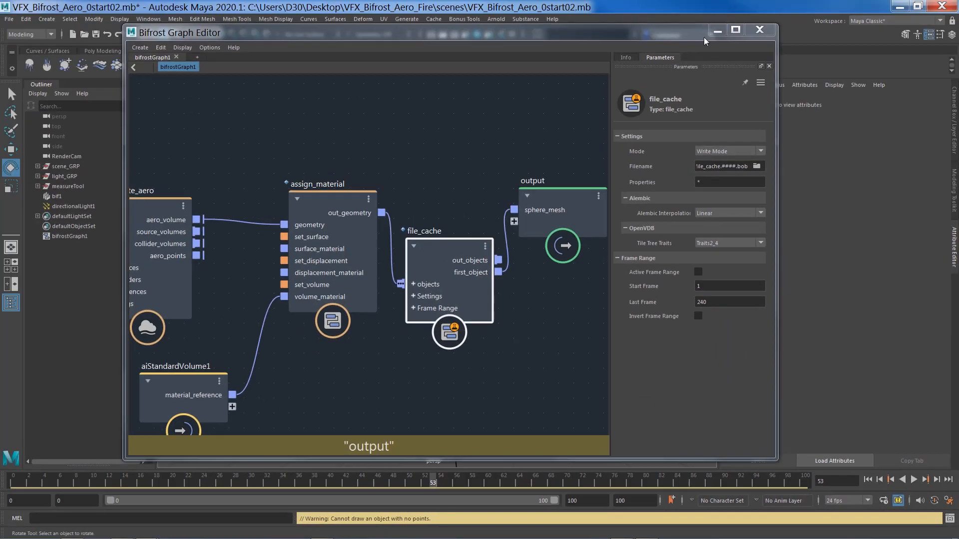
pyautogui.click(758, 33)
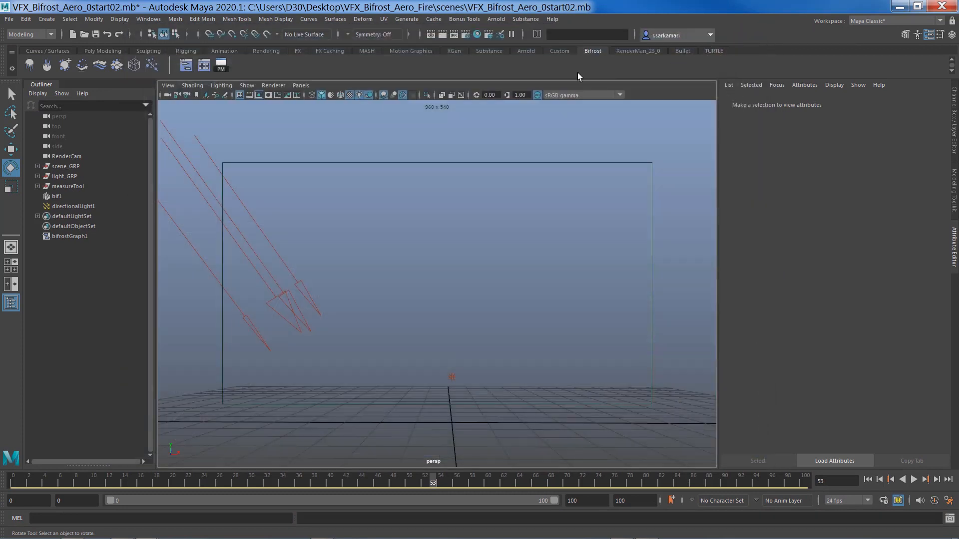
pyautogui.click(97, 35)
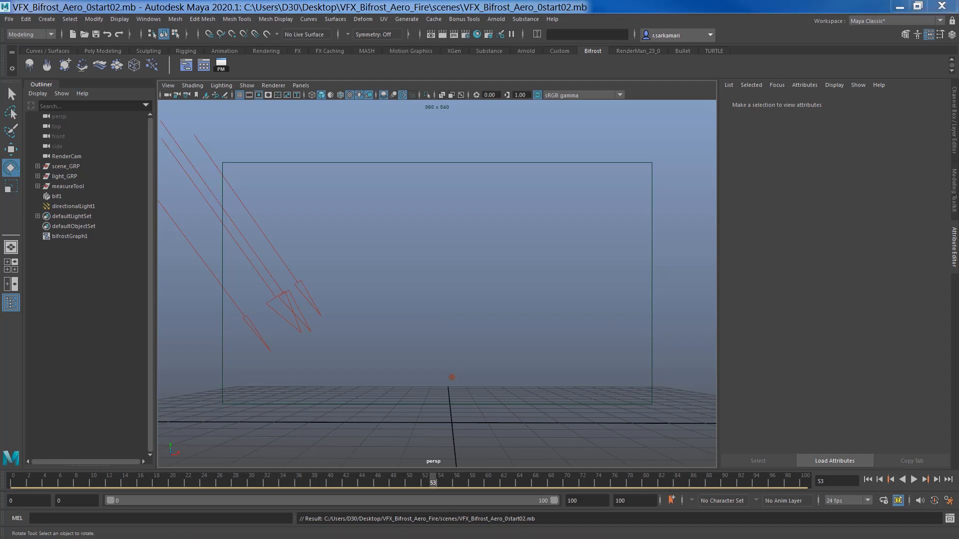
# Step: Switch to Windows Explorer and check the contents of the project's cache/bifrost folder, then minimize the window
pyautogui.moveTo(0, 98); pyautogui.dragTo(430, 84)
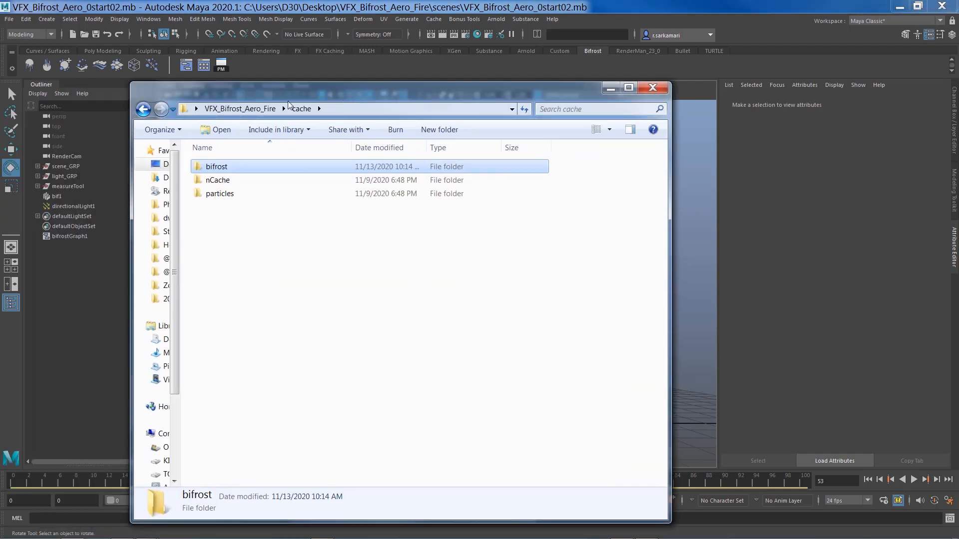
pyautogui.click(246, 109)
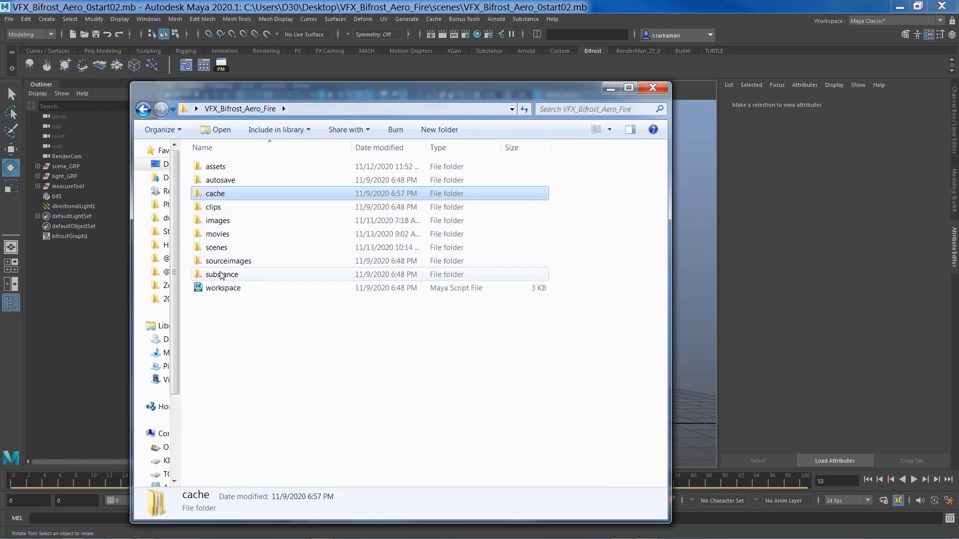
pyautogui.doubleClick(208, 194)
pyautogui.click(210, 168)
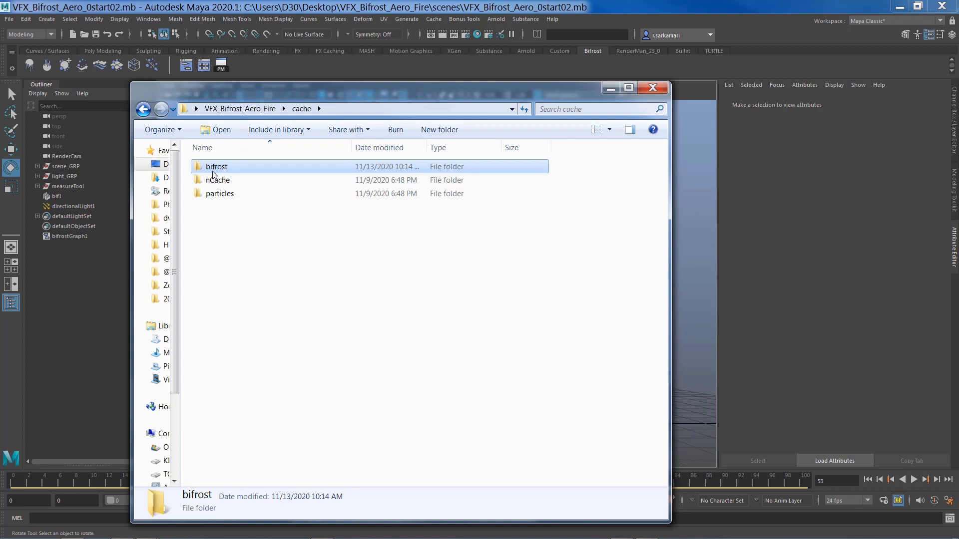
pyautogui.doubleClick(215, 168)
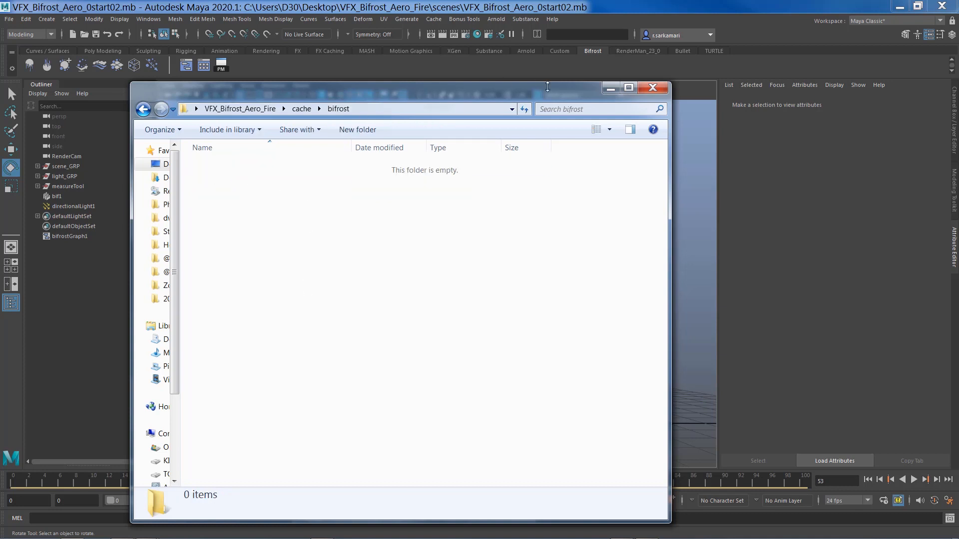
pyautogui.click(610, 88)
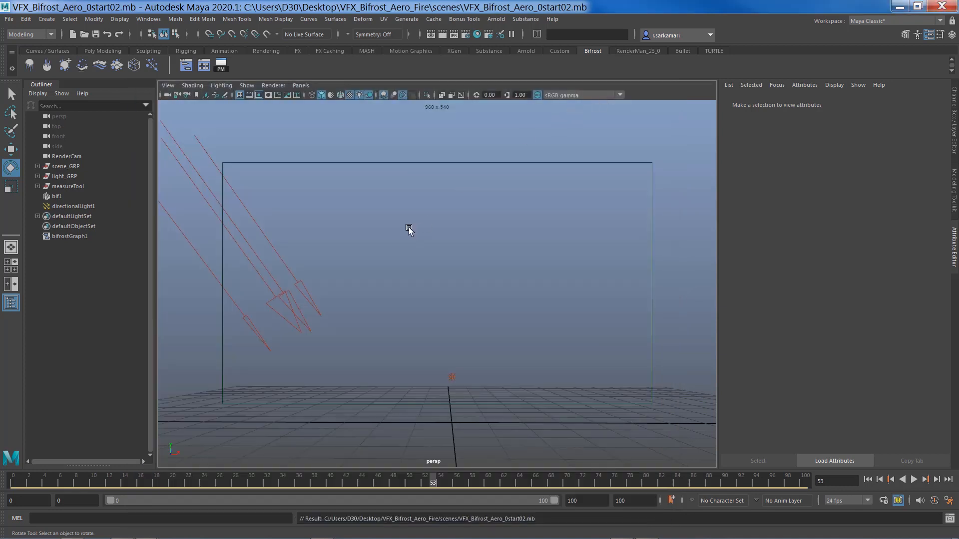
# Step: Reopen bifrostGraph1 in the Bifrost Graph Editor and select the file_cache node to show its parameters
pyautogui.click(157, 20)
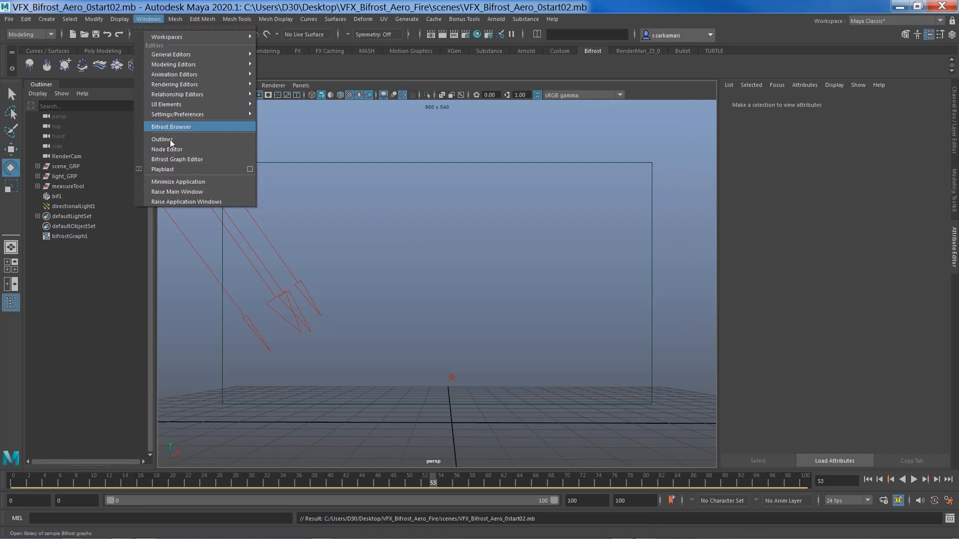
pyautogui.click(171, 159)
pyautogui.click(143, 57)
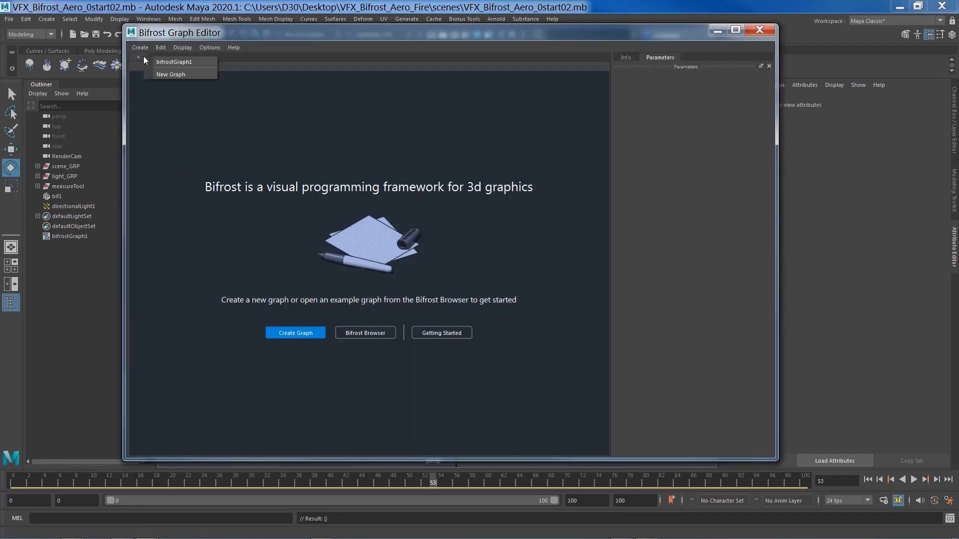
pyautogui.click(165, 62)
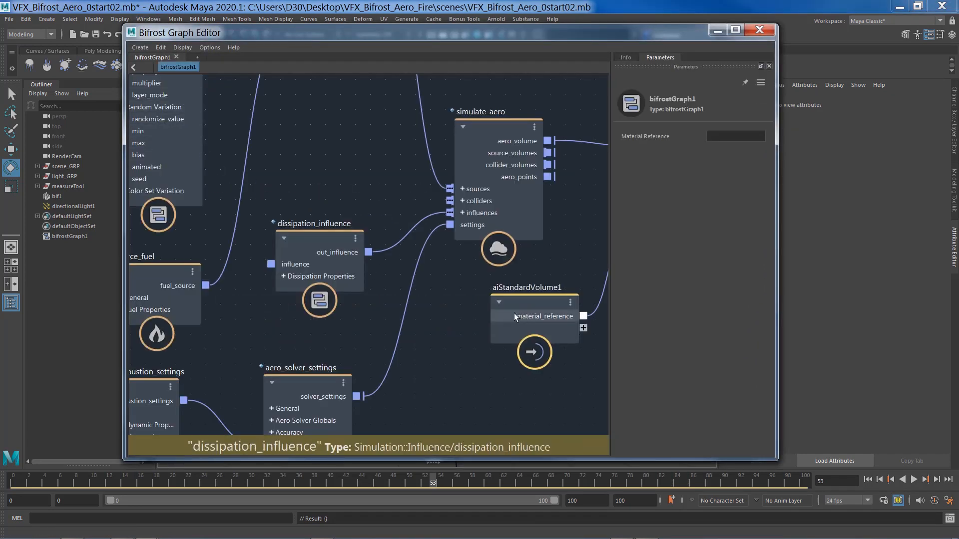
pyautogui.moveTo(447, 313); pyautogui.dragTo(237, 350, button='middle')
pyautogui.moveTo(387, 343); pyautogui.dragTo(214, 346, button='middle')
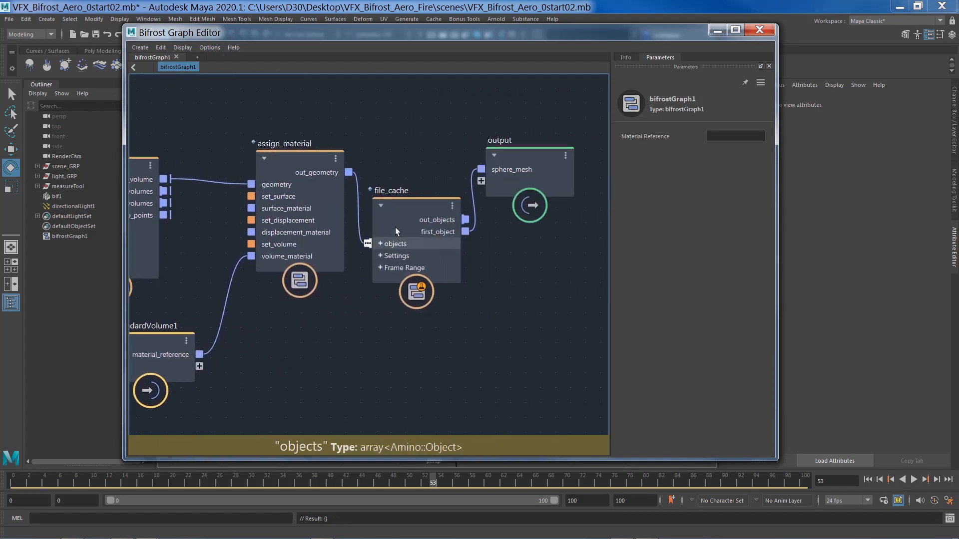
pyautogui.click(400, 211)
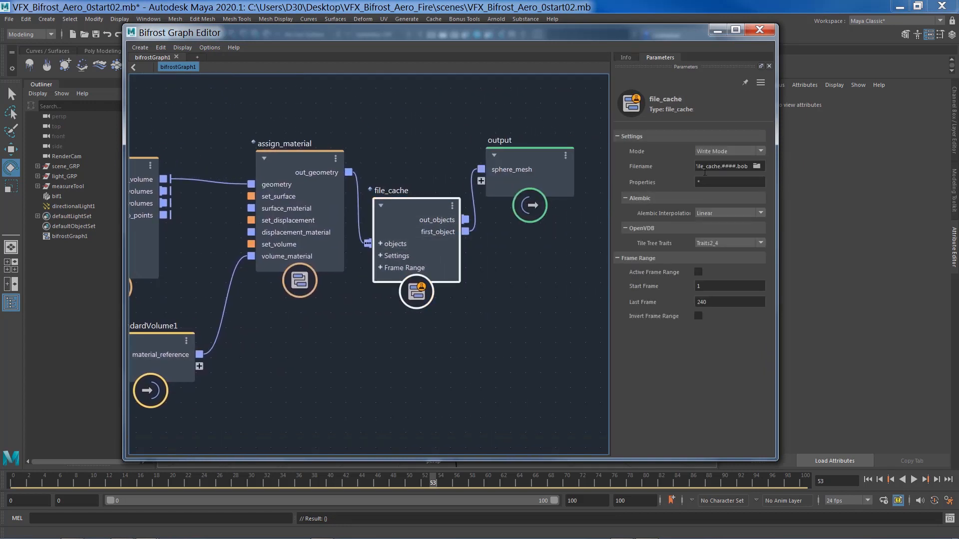
# Step: Switch to Windows Explorer, copy the full path of the project's cache\bifrost folder, and minimize the window
pyautogui.moveTo(720, 162); pyautogui.dragTo(665, 163)
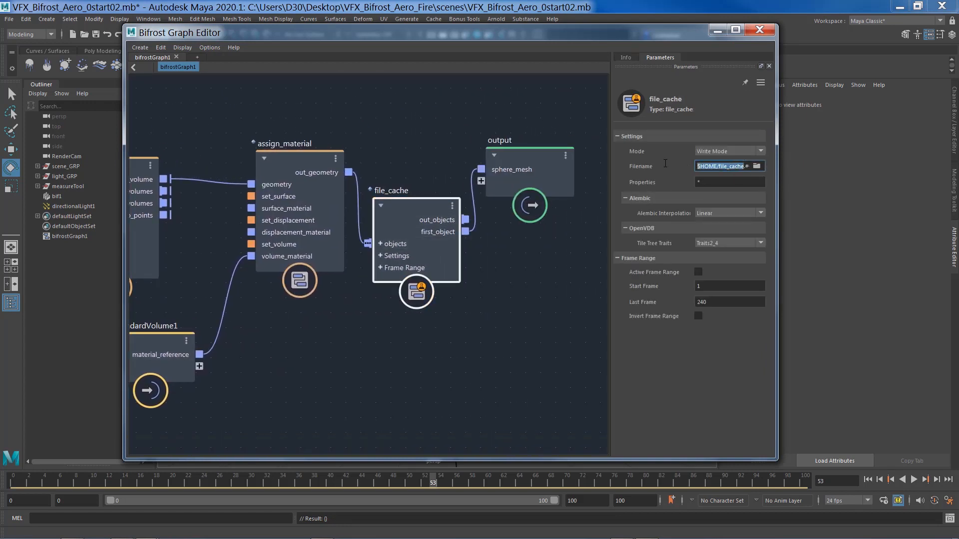
pyautogui.click(722, 168)
pyautogui.moveTo(0, 93); pyautogui.dragTo(428, 66)
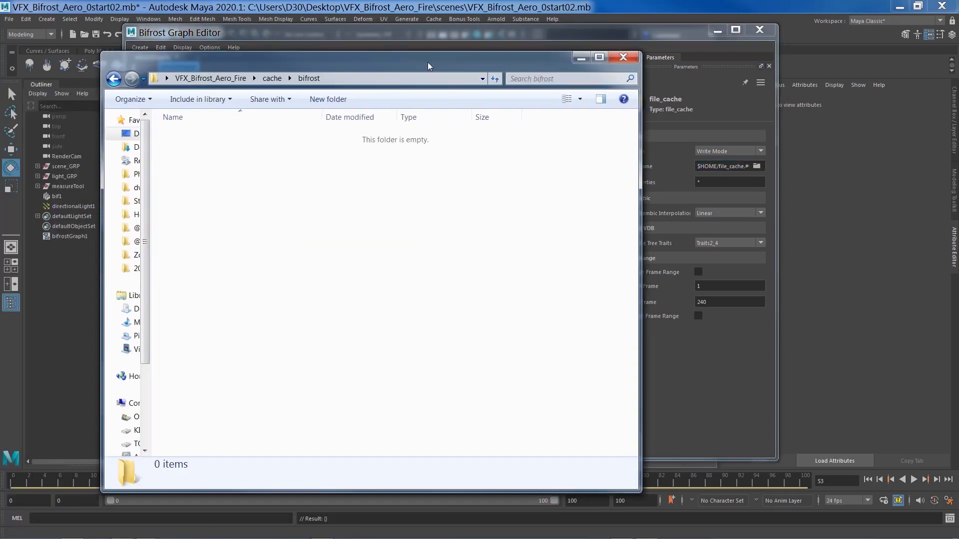
pyautogui.click(370, 81)
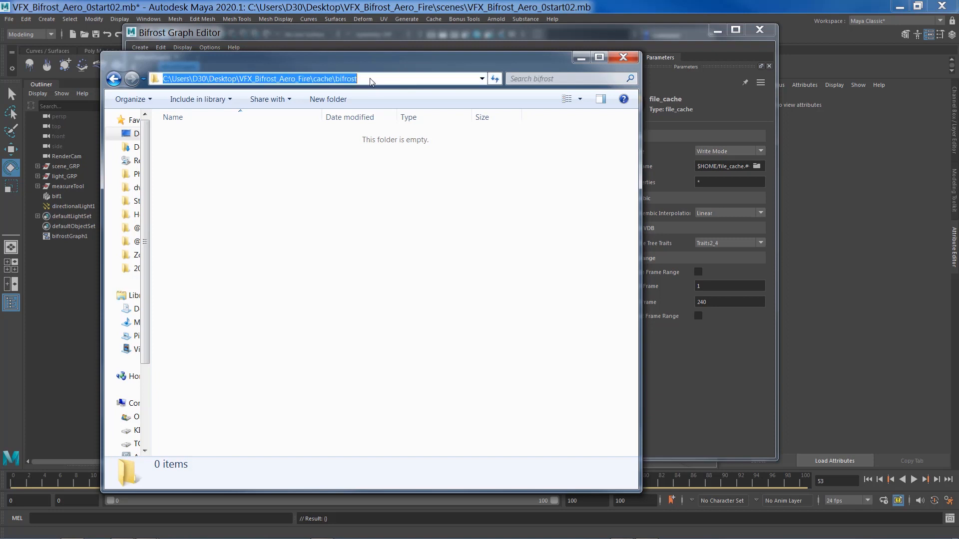
pyautogui.rightClick(338, 83)
pyautogui.click(360, 118)
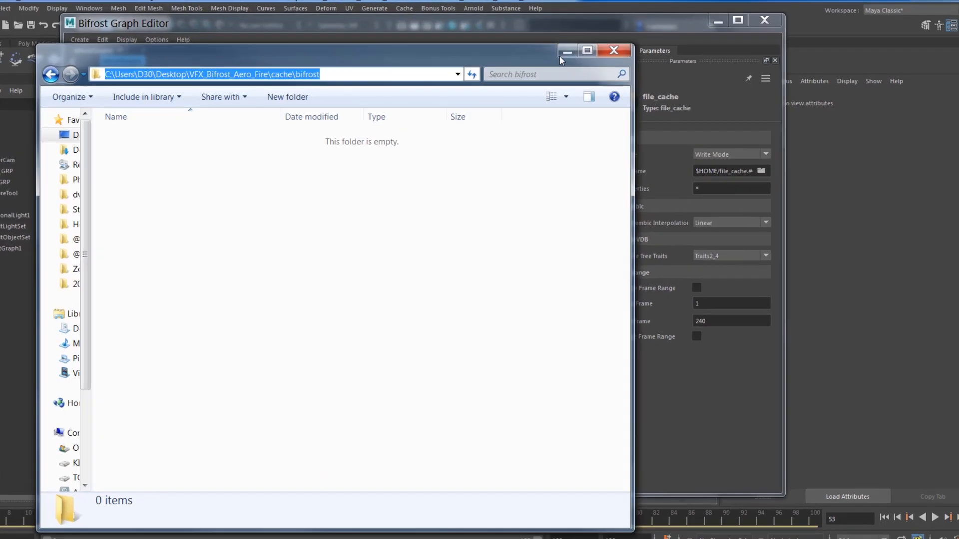
pyautogui.click(580, 58)
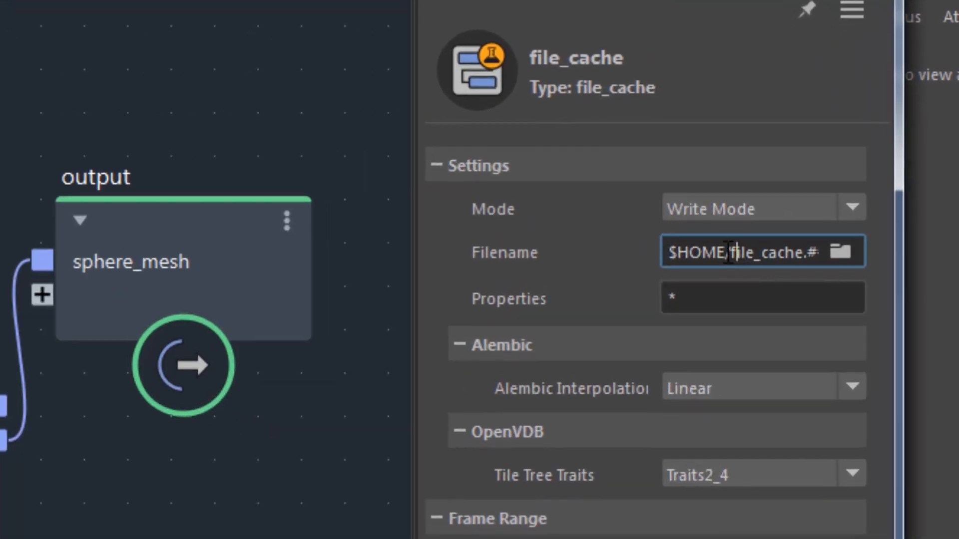
# Step: Replace $HOME in file_cache's Filename with the copied cache\bifrost path, using a backslash before file_cache.####.bob
pyautogui.moveTo(729, 253); pyautogui.dragTo(669, 252)
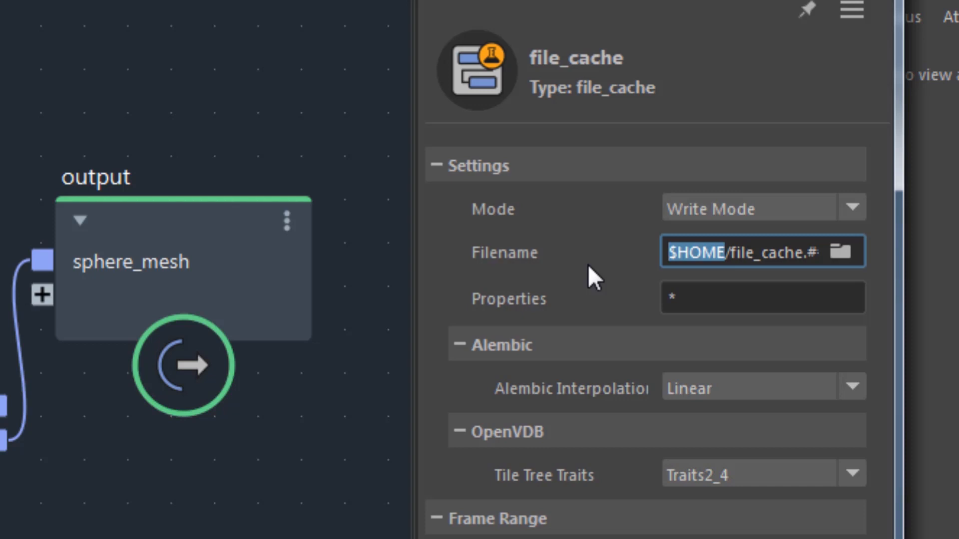
pyautogui.hotkey('ctrl', 'v')
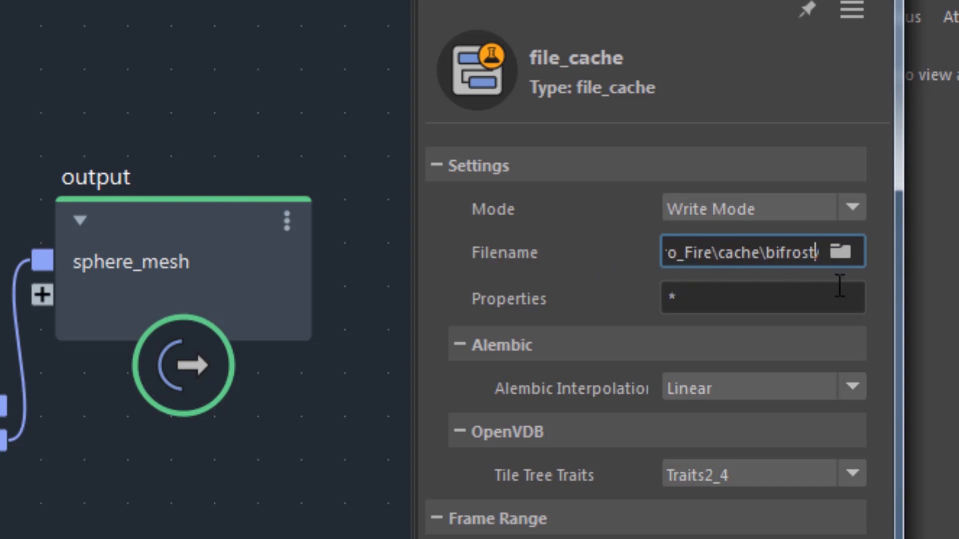
pyautogui.write('/fi')
pyautogui.write('l')
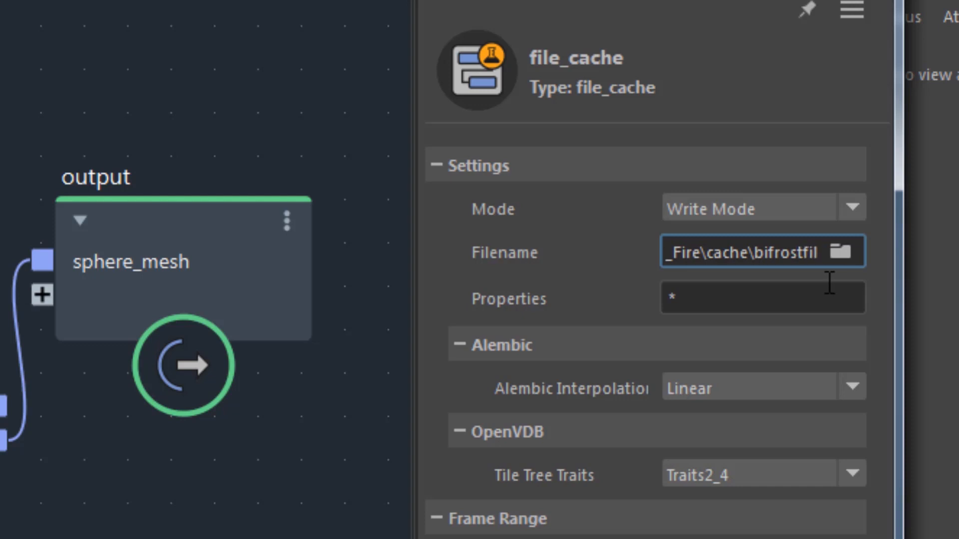
pyautogui.write('\\')
pyautogui.press('Right')
pyautogui.press('Right')
pyautogui.press('Right')
pyautogui.press('Right')
pyautogui.press('Right')
pyautogui.press('Right')
pyautogui.press('Right')
pyautogui.press('Right')
pyautogui.press('Right')
pyautogui.press('Right')
pyautogui.press('Right')
pyautogui.press('Right')
pyautogui.press('Right')
pyautogui.press('Right')
pyautogui.press('Right')
pyautogui.press('Right')
pyautogui.press('Right')
pyautogui.press('Right')
pyautogui.press('Right')
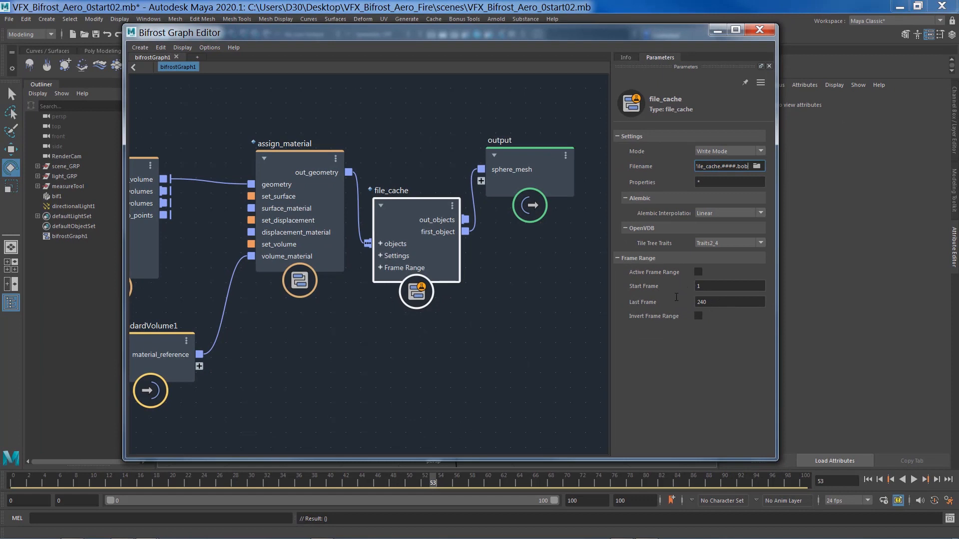
# Step: Set file_cache's Last Frame to 100, enable Active Frame Range, and save the scene
pyautogui.doubleClick(704, 302)
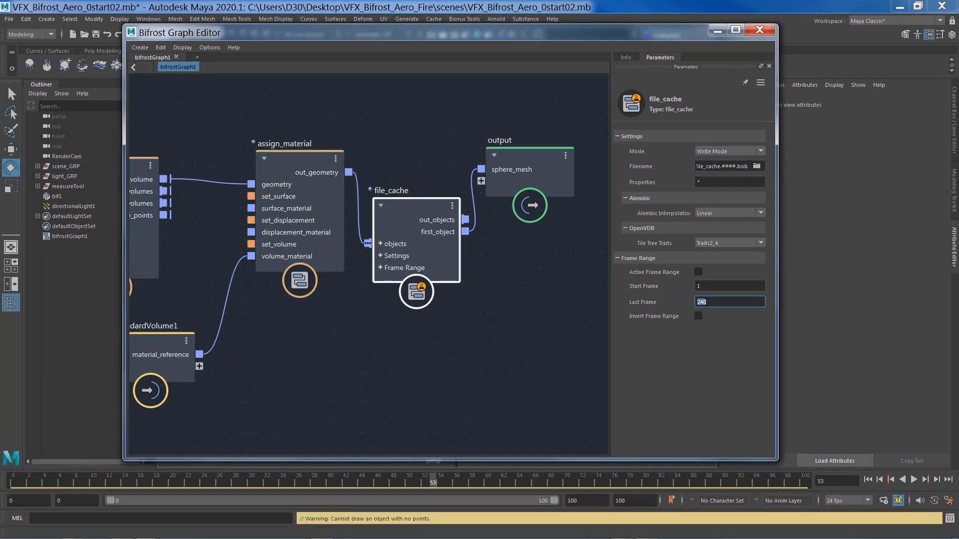
pyautogui.write('100')
pyautogui.click(699, 273)
pyautogui.click(96, 35)
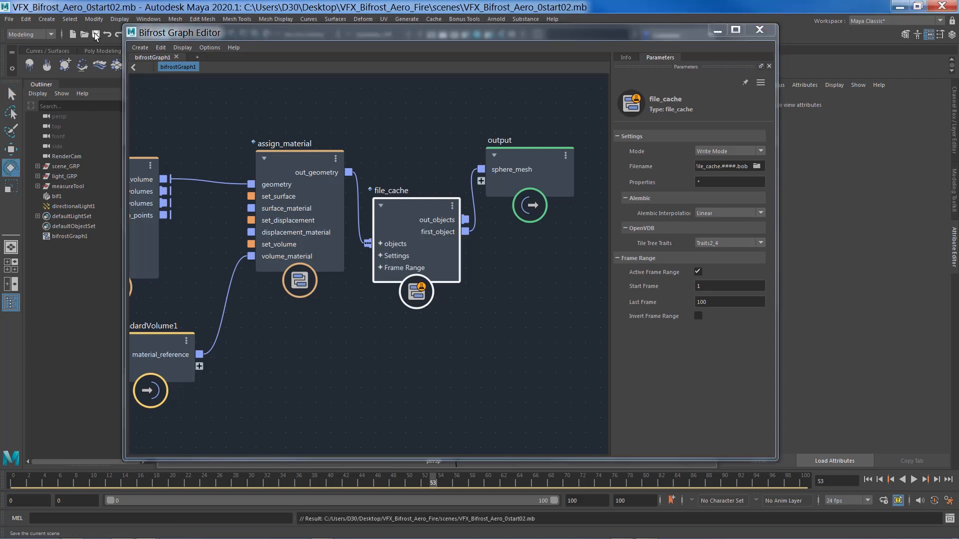
# Step: Play the simulation from the start of the playback range to write the cache, and check the bifrost folder in Windows Explorer
pyautogui.click(868, 480)
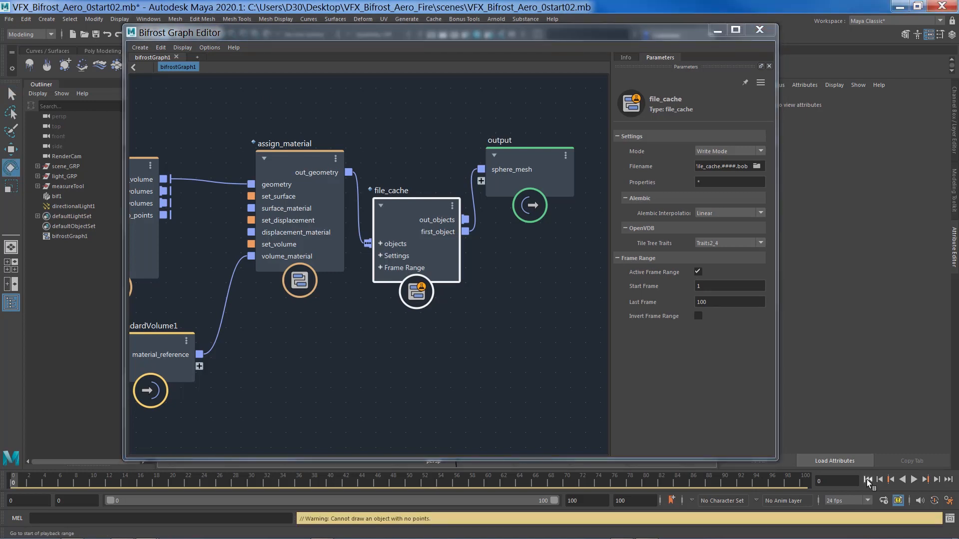
pyautogui.click(915, 480)
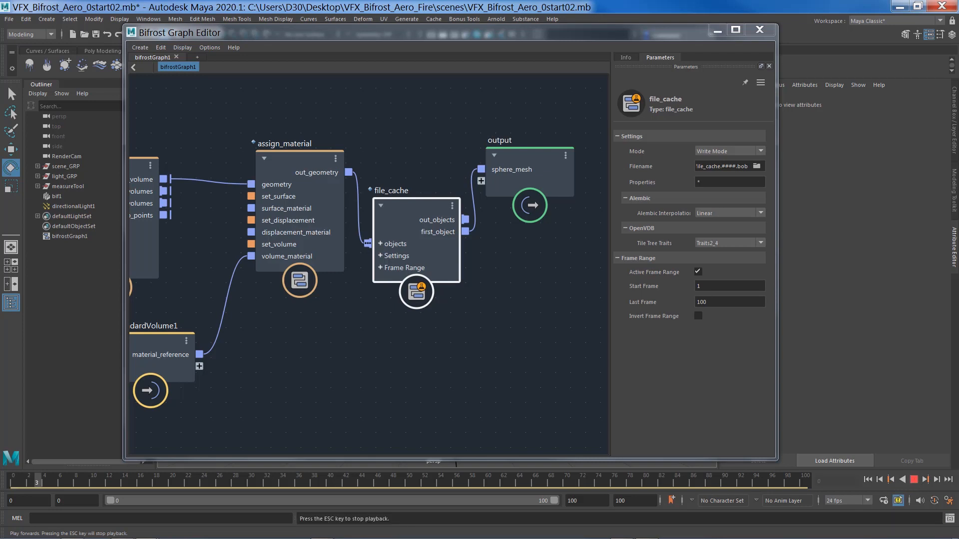
pyautogui.moveTo(0, 77); pyautogui.dragTo(616, 51)
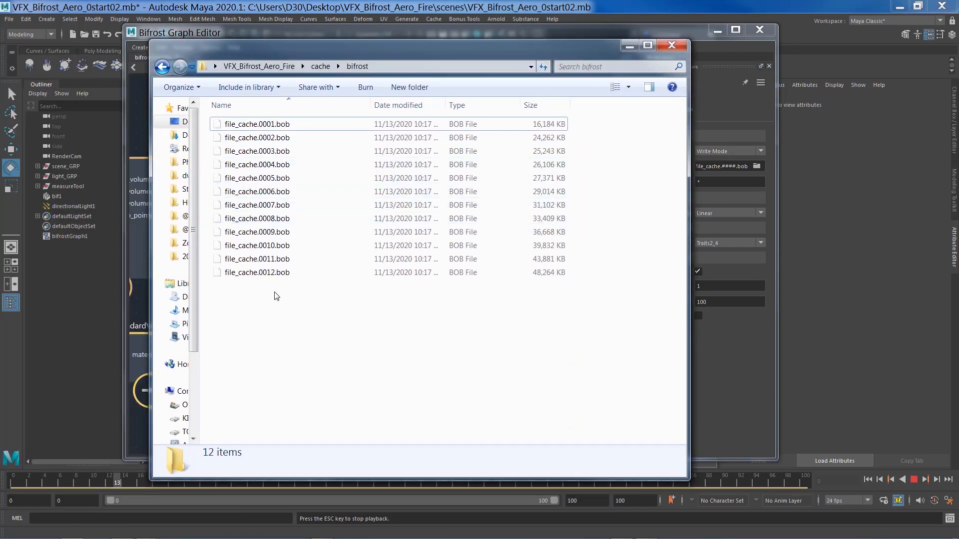